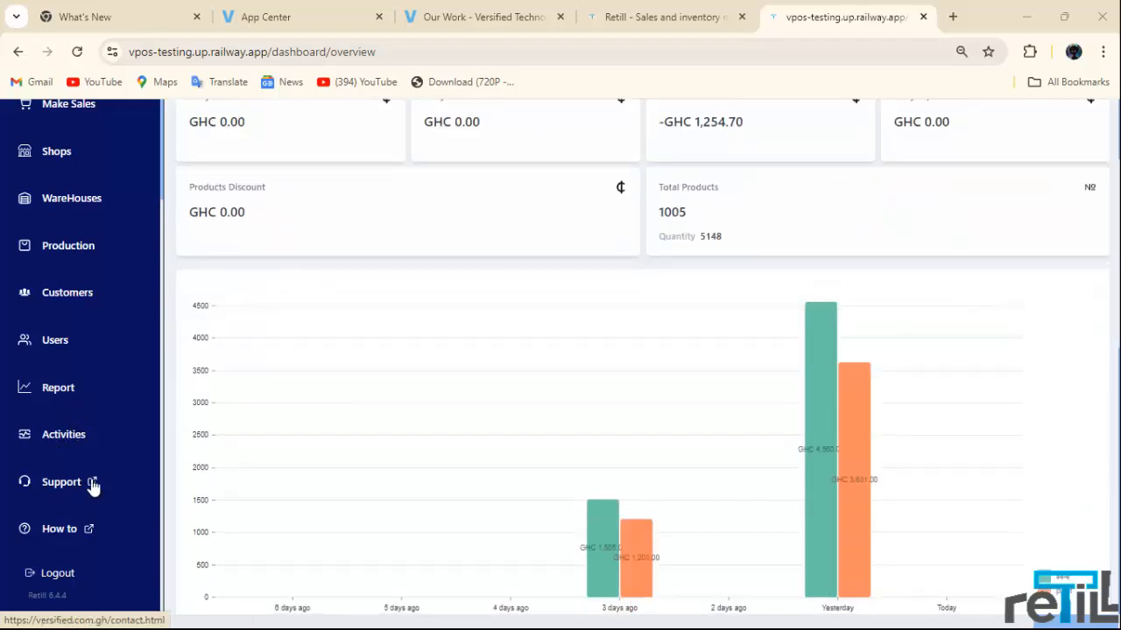
# Step: Open the account menu to see the logout option, then close it again
pyautogui.scroll(2, 429, 477)
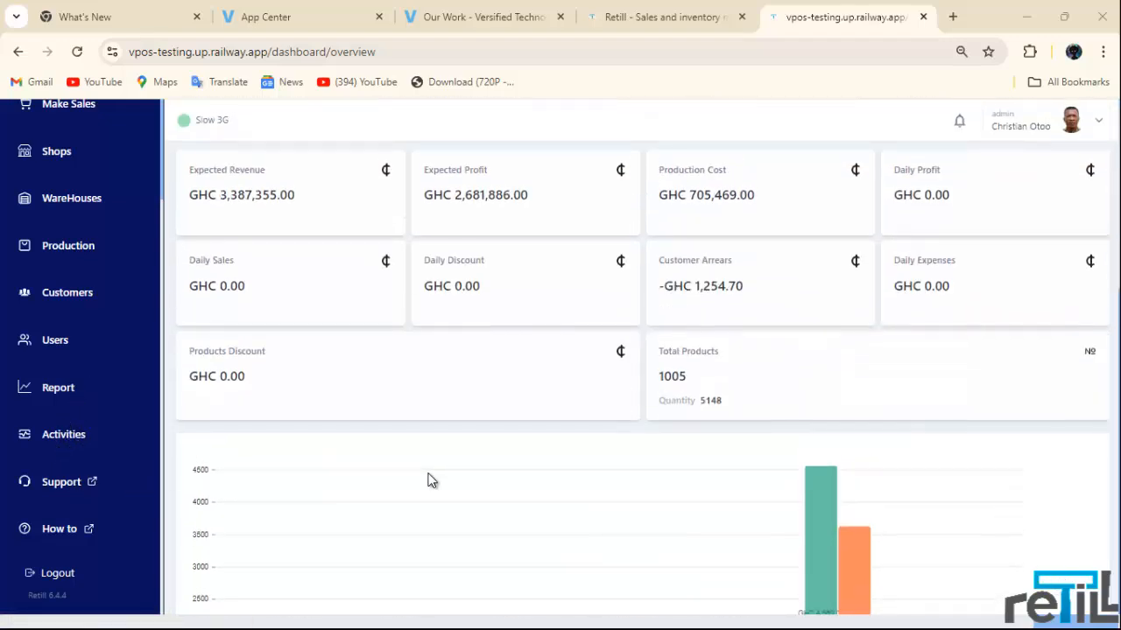
pyautogui.scroll(2, 106, 332)
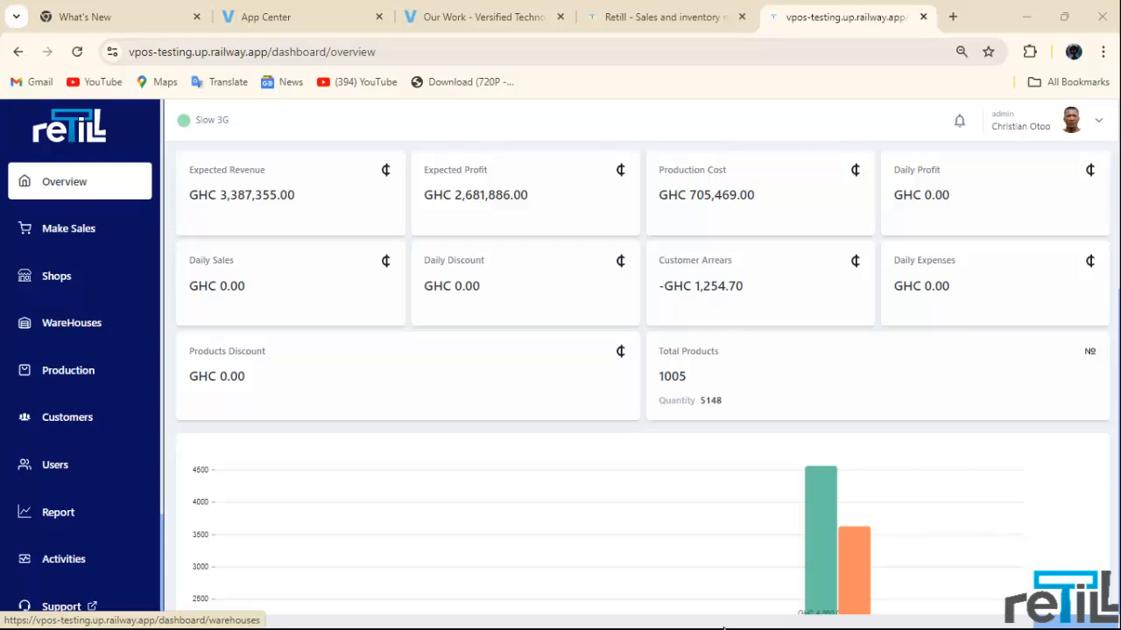
pyautogui.moveTo(731, 615)
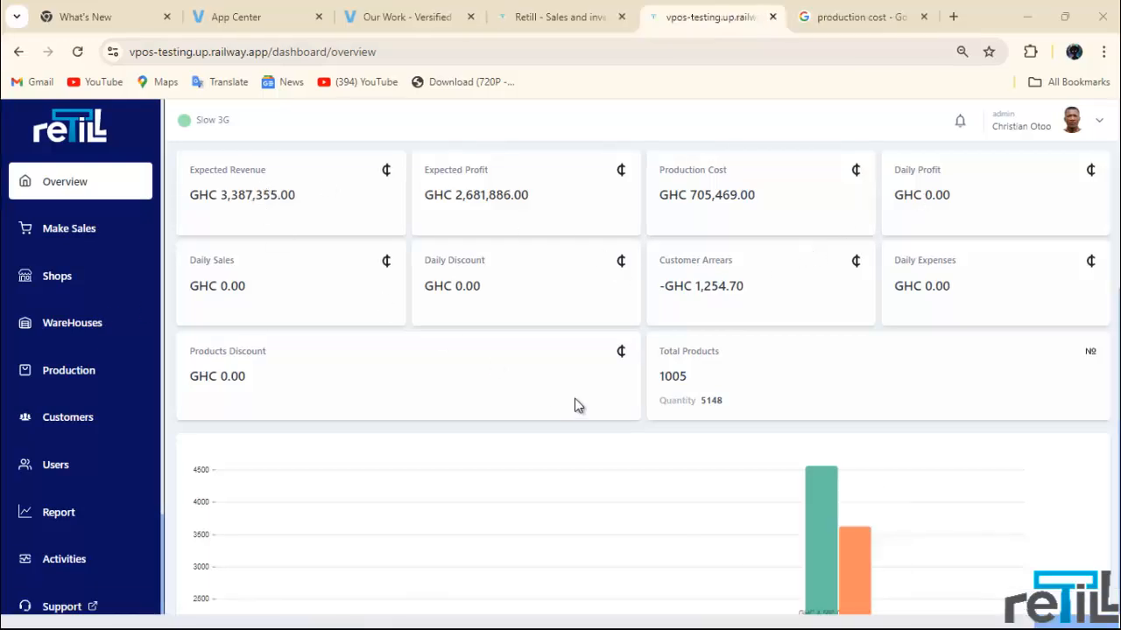
pyautogui.scroll(-1, 613, 389)
pyautogui.scroll(1, 657, 376)
pyautogui.click(1103, 125)
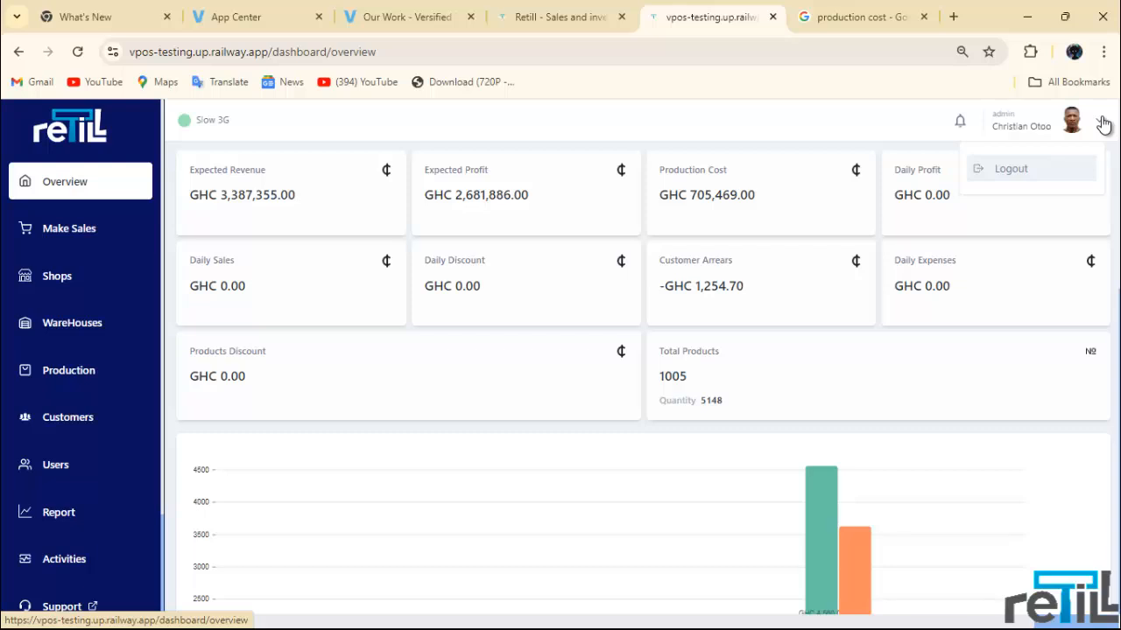
pyautogui.click(1101, 125)
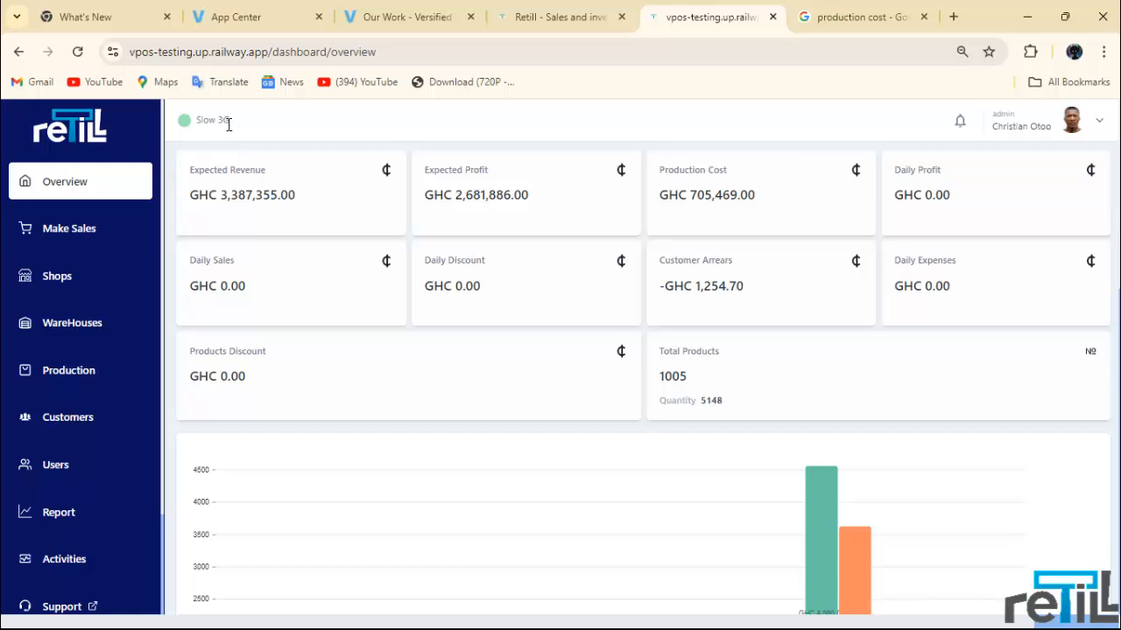
# Step: Highlight the Slow 3G connection status text, then clear the selection
pyautogui.moveTo(228, 120); pyautogui.dragTo(196, 122)
pyautogui.click(230, 120)
pyautogui.moveTo(232, 121); pyautogui.dragTo(205, 131)
pyautogui.click(197, 126)
pyautogui.click(234, 126)
pyautogui.click(241, 239)
# Step: Scroll up and down the current page to review its contents
pyautogui.scroll(-5, 281, 303)
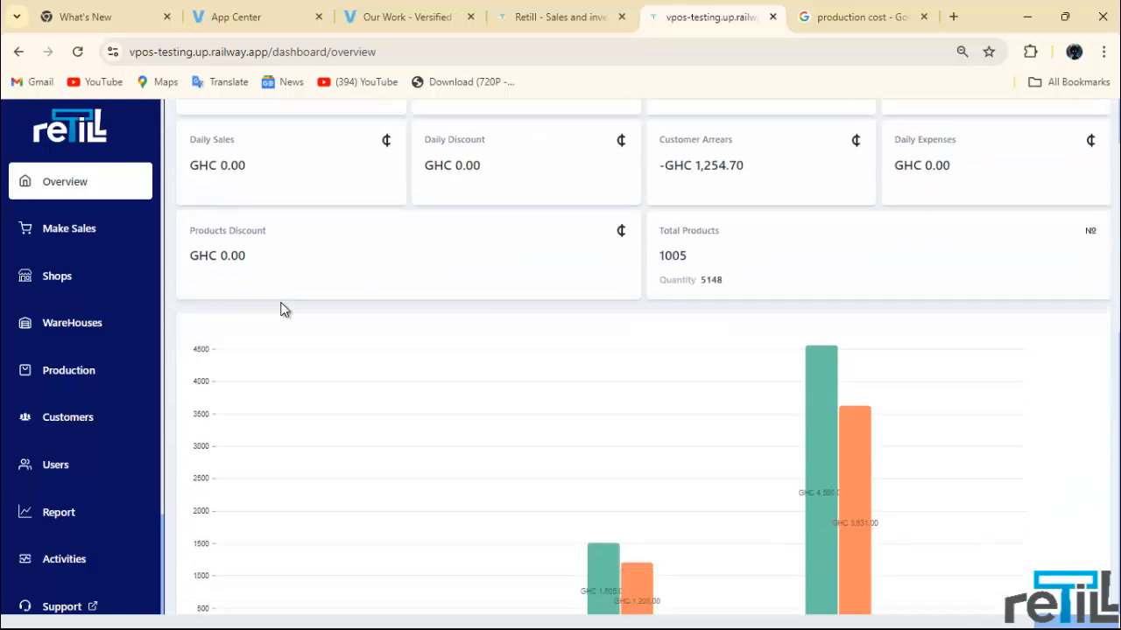
pyautogui.scroll(5, 386, 453)
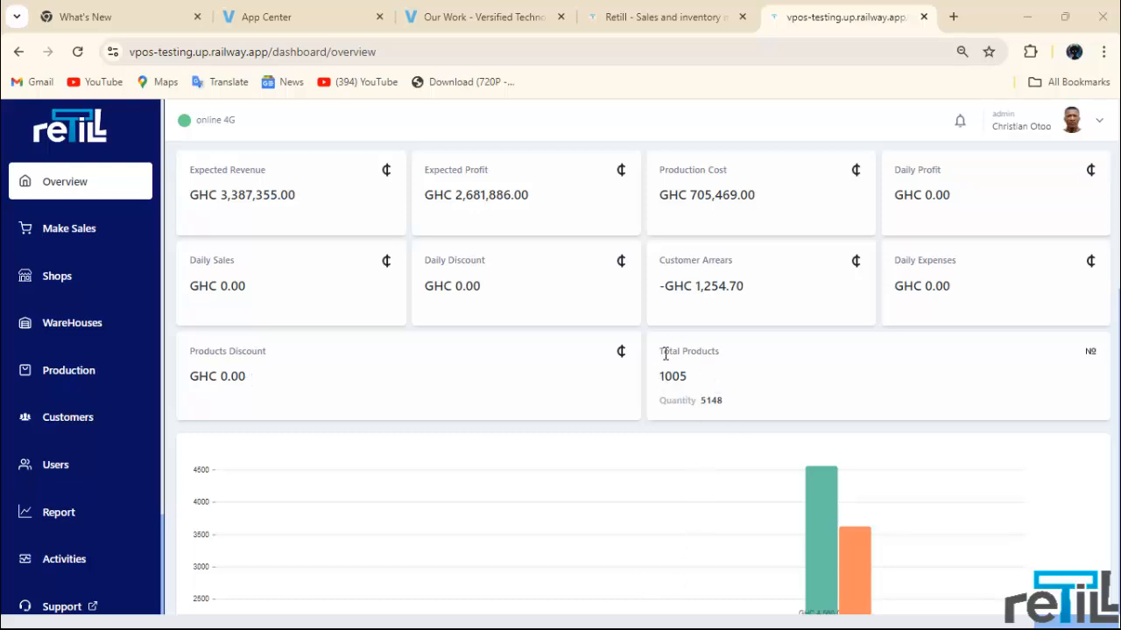
pyautogui.scroll(-3, 667, 377)
pyautogui.scroll(-2, 594, 452)
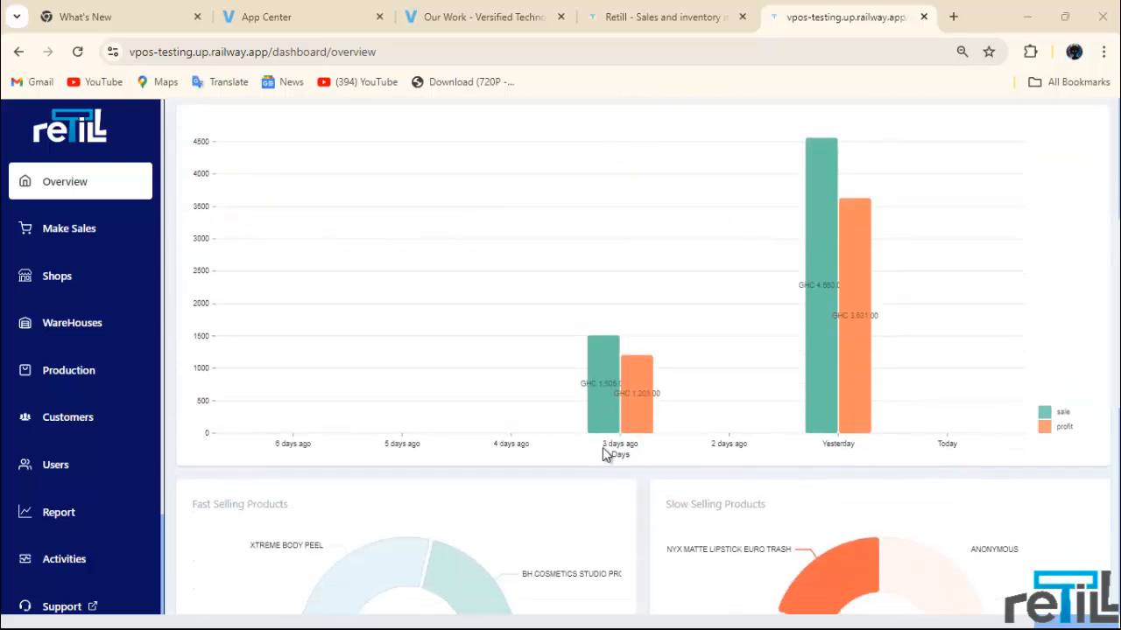
pyautogui.scroll(1, 875, 418)
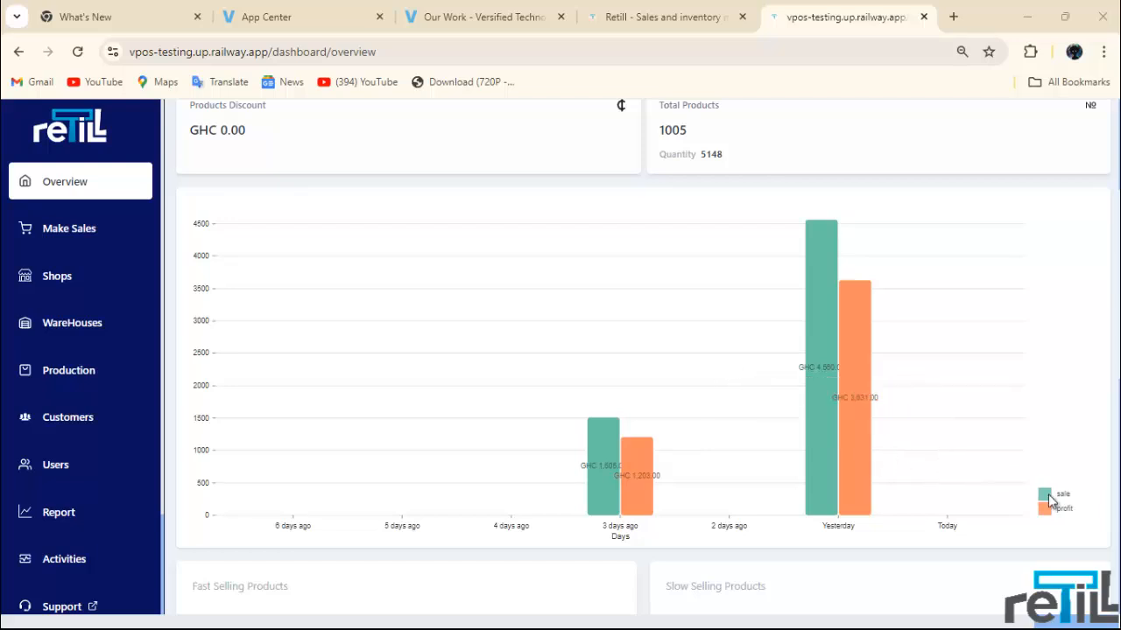
pyautogui.moveTo(848, 450)
pyautogui.moveTo(812, 483)
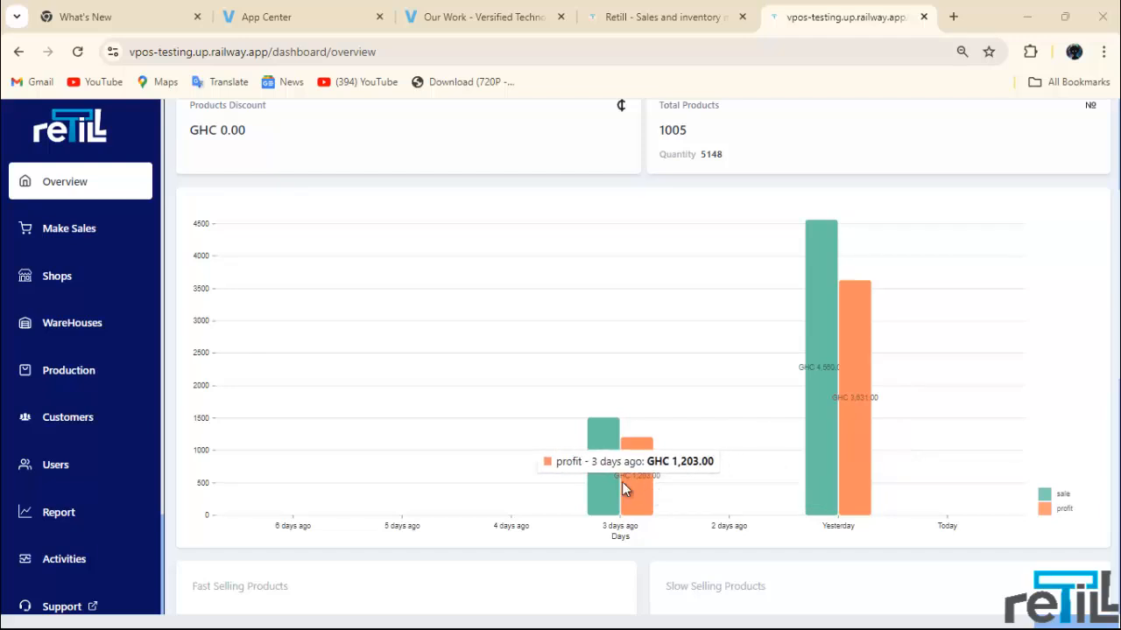
pyautogui.moveTo(616, 487)
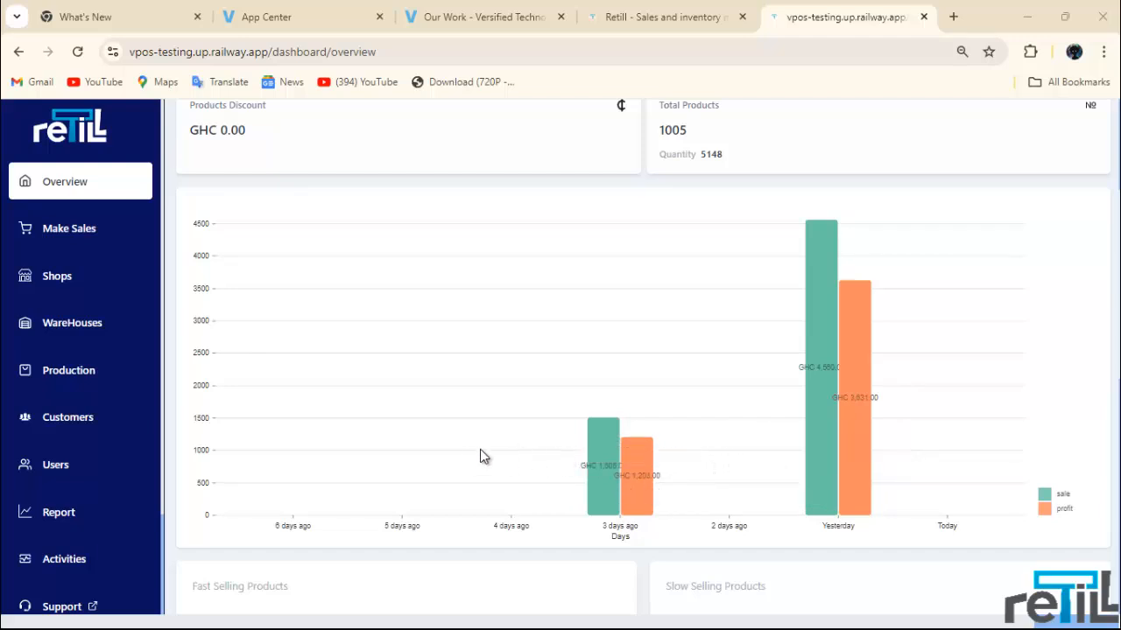
pyautogui.scroll(-1, 706, 519)
pyautogui.scroll(-3, 706, 518)
pyautogui.moveTo(503, 302)
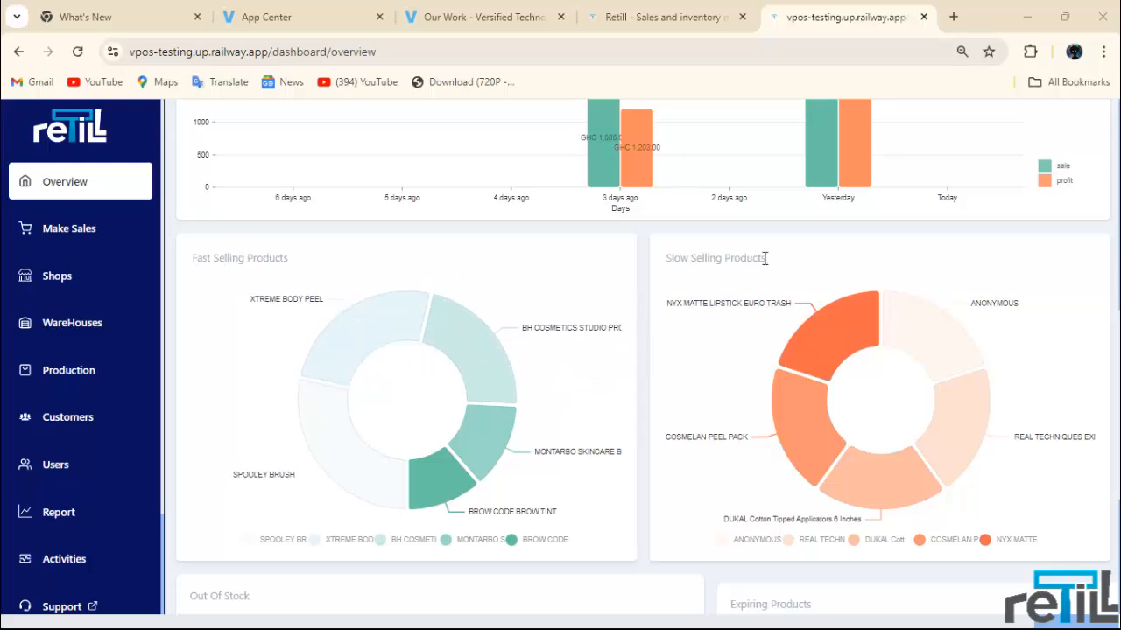
pyautogui.moveTo(842, 301)
pyautogui.scroll(-3, 705, 439)
pyautogui.scroll(-1, 665, 416)
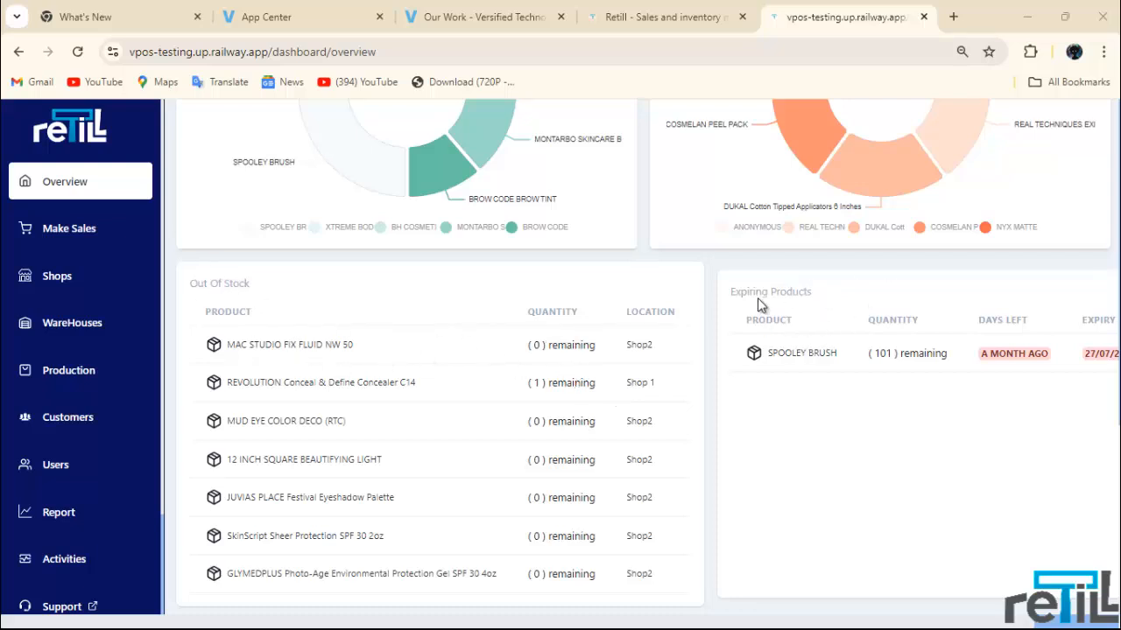
pyautogui.scroll(4, 106, 488)
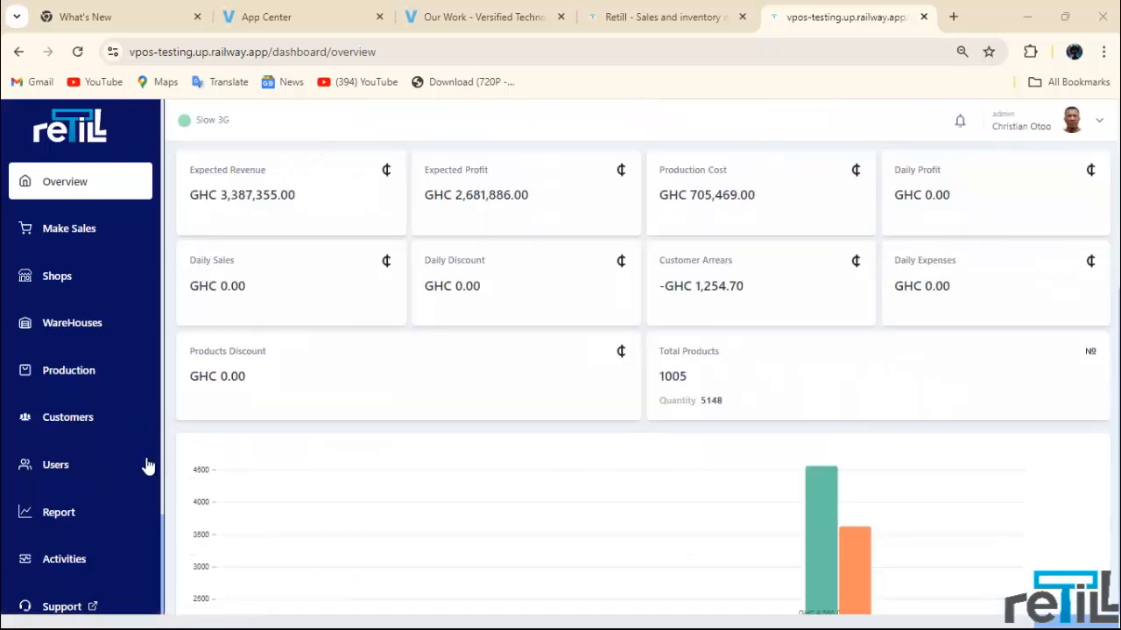
pyautogui.scroll(-1, 91, 480)
# Step: Open the Activities log and inspect the User and Type filter lists without choosing anything
pyautogui.click(88, 481)
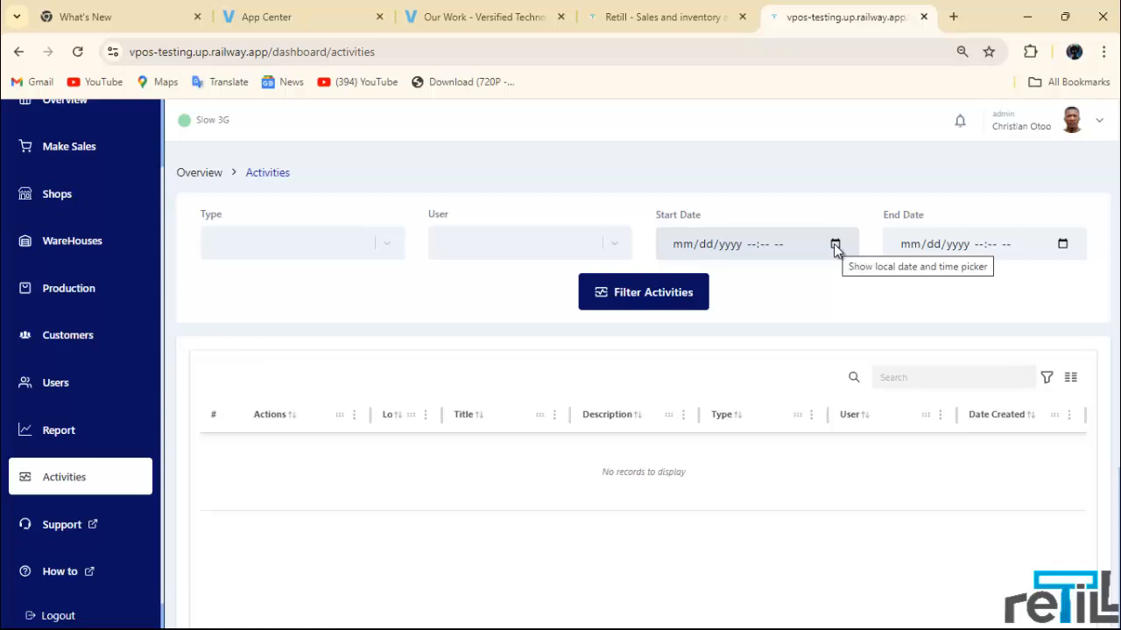
pyautogui.click(604, 251)
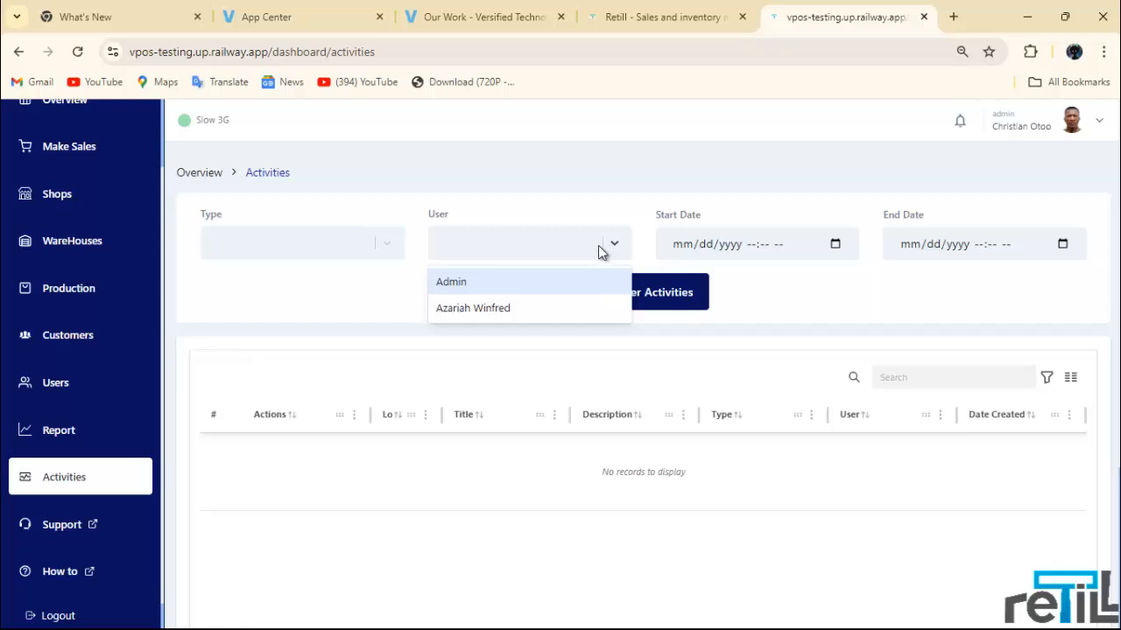
pyautogui.click(553, 258)
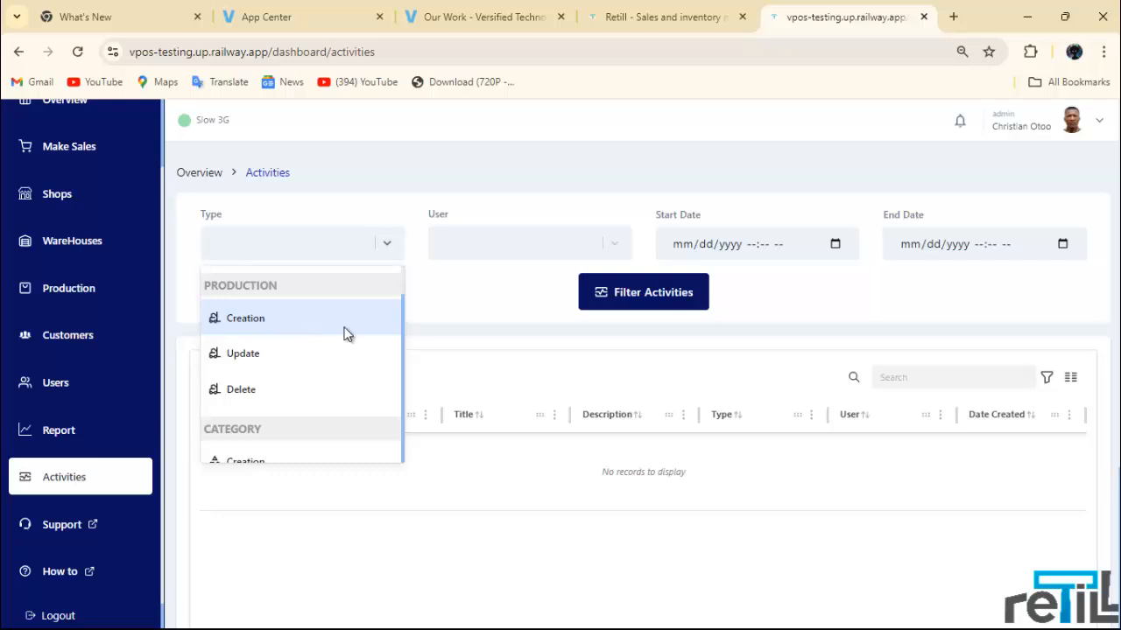
pyautogui.scroll(-1, 330, 412)
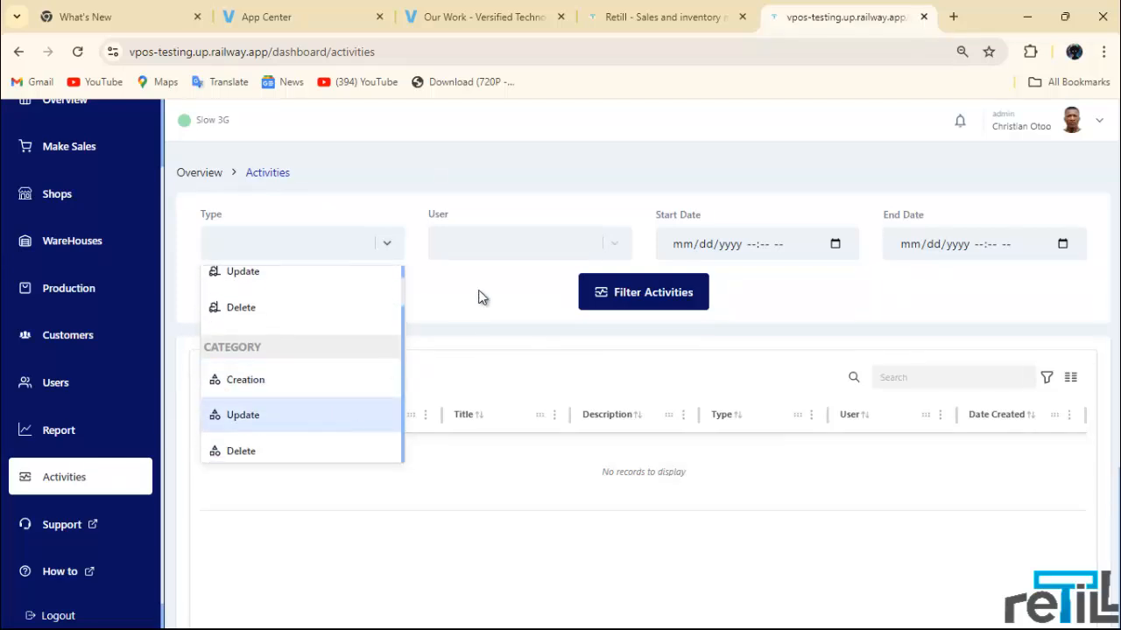
pyautogui.click(756, 188)
# Step: Leave the start and end dates empty and fetch all activity records
pyautogui.click(835, 244)
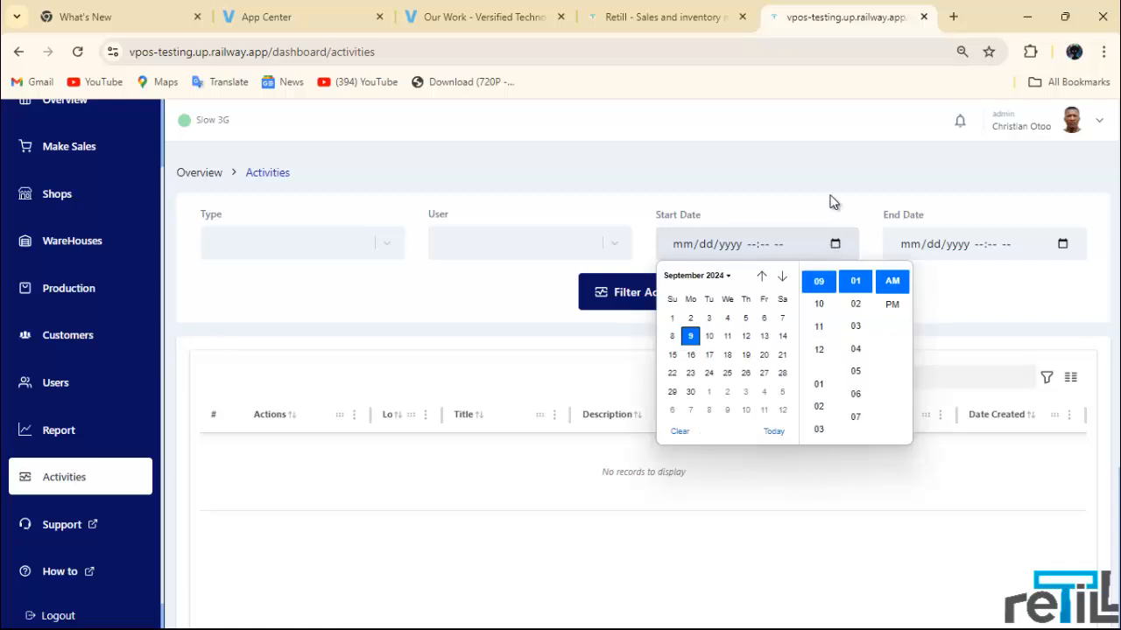
pyautogui.click(1071, 225)
pyautogui.click(1071, 247)
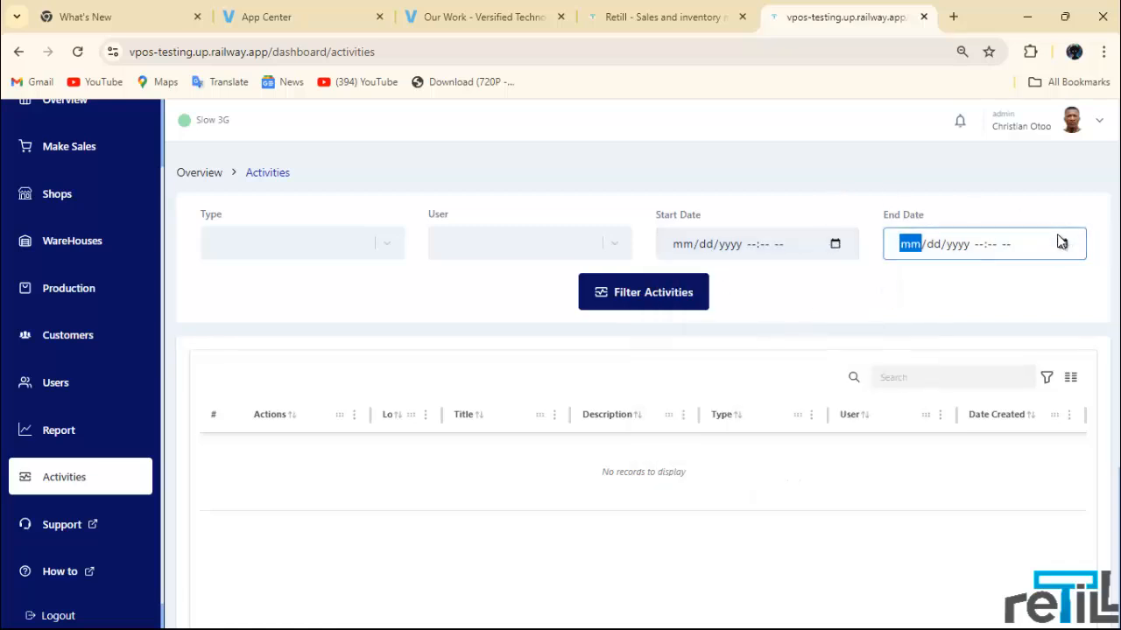
pyautogui.click(988, 209)
pyautogui.click(835, 244)
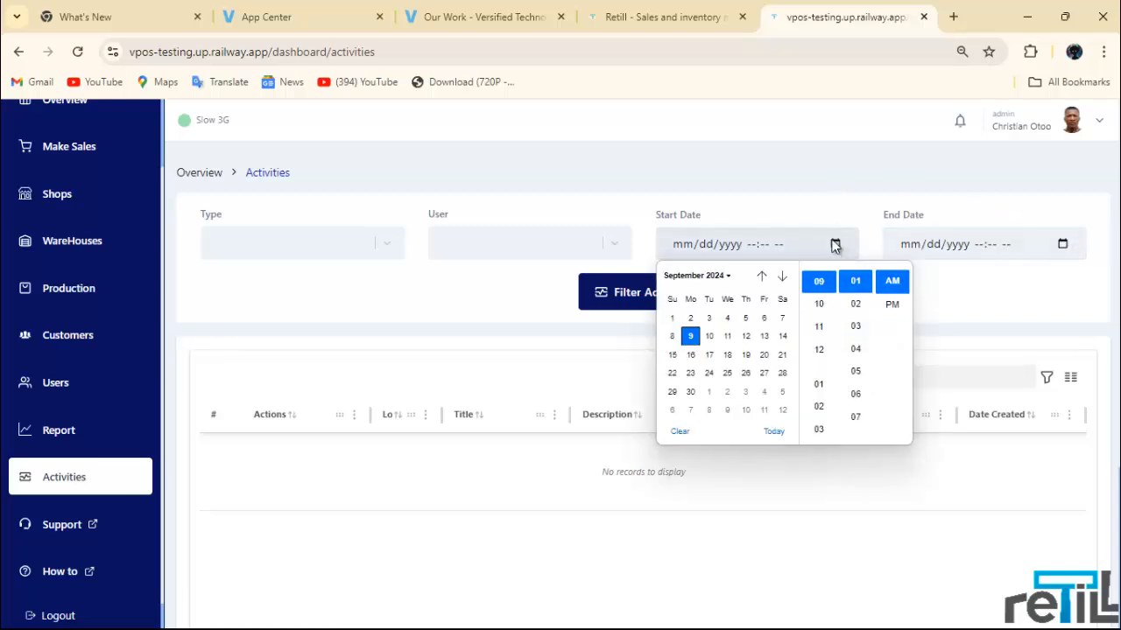
pyautogui.click(835, 246)
pyautogui.click(826, 185)
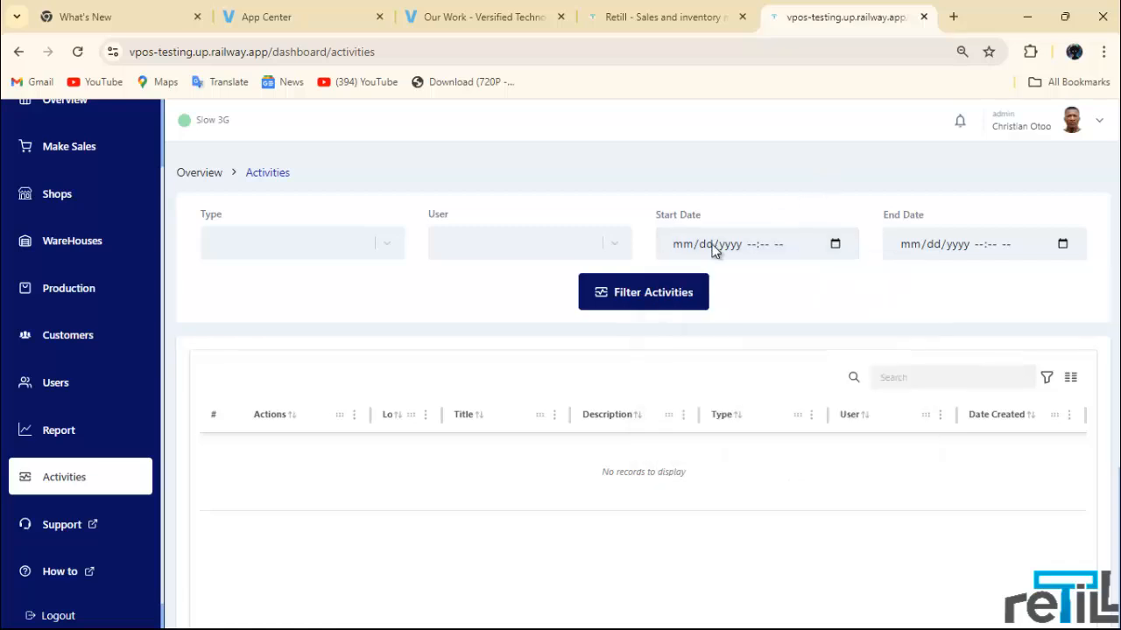
pyautogui.click(639, 298)
# Step: Scroll from product update entry 183 down to the 05/09/2024 user updates and back
pyautogui.scroll(-2, 610, 341)
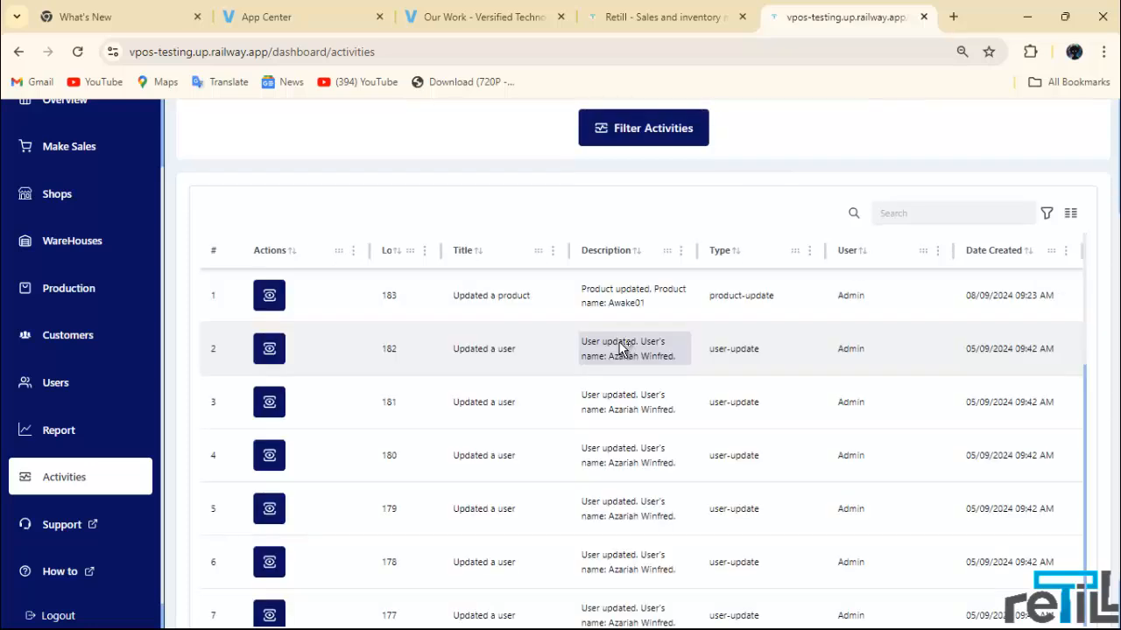
pyautogui.scroll(2, 495, 225)
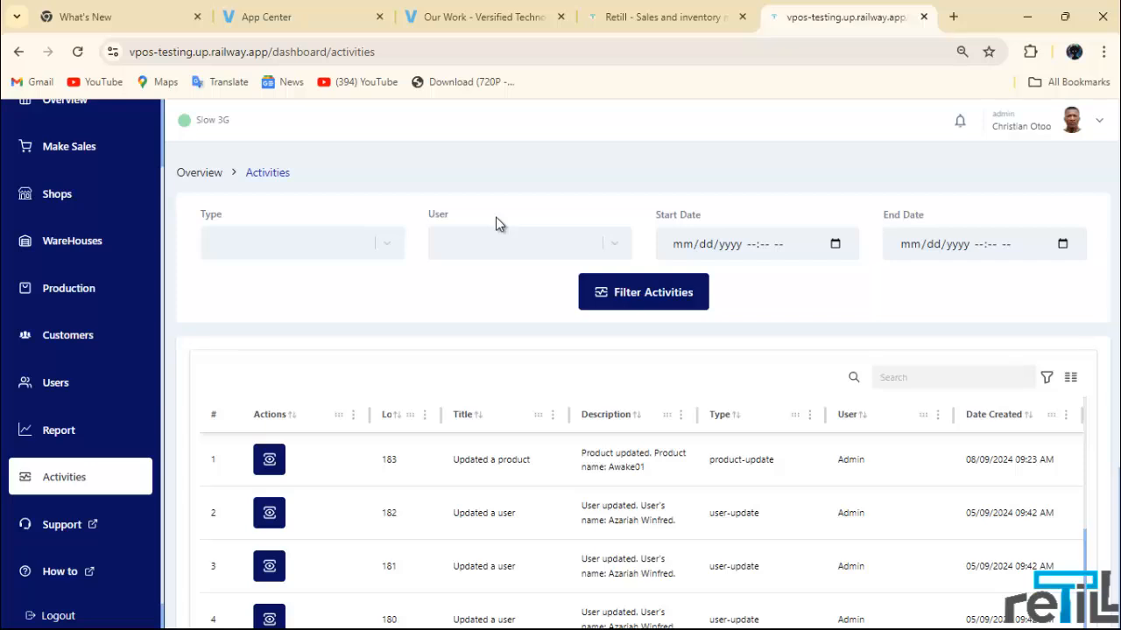
pyautogui.scroll(-3, 487, 347)
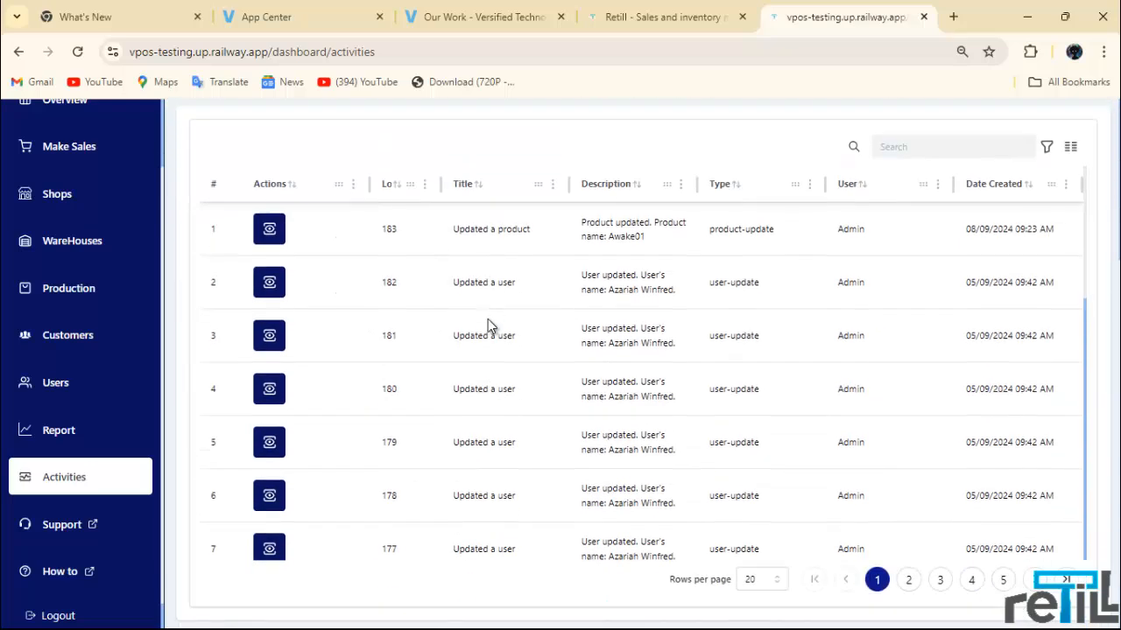
pyautogui.scroll(1, 316, 230)
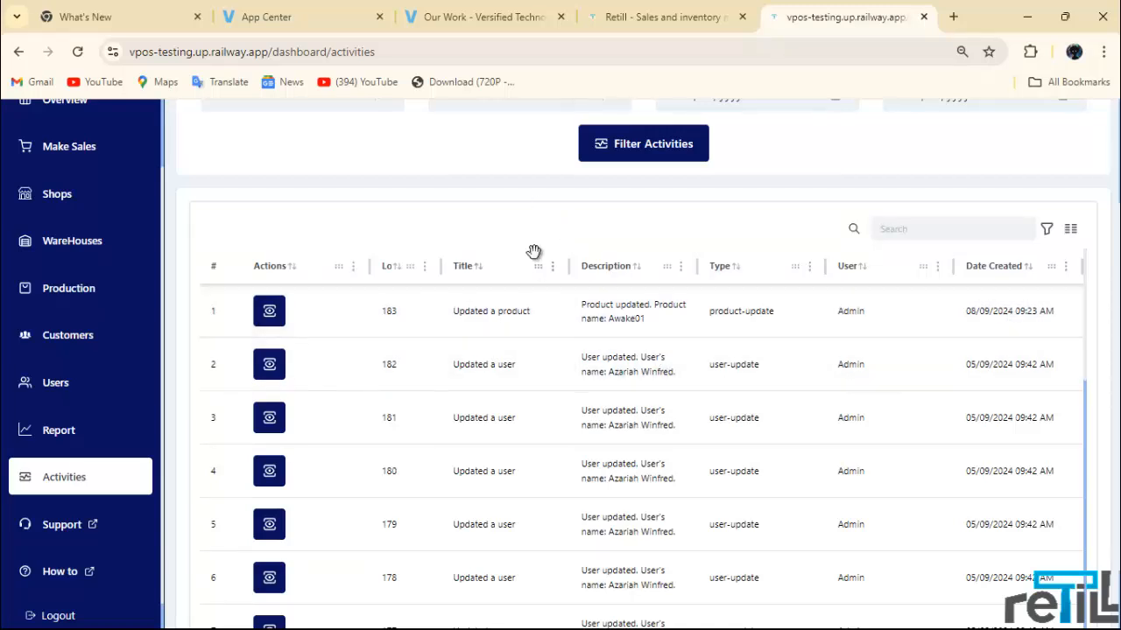
pyautogui.scroll(-4, 475, 273)
pyautogui.scroll(4, 467, 275)
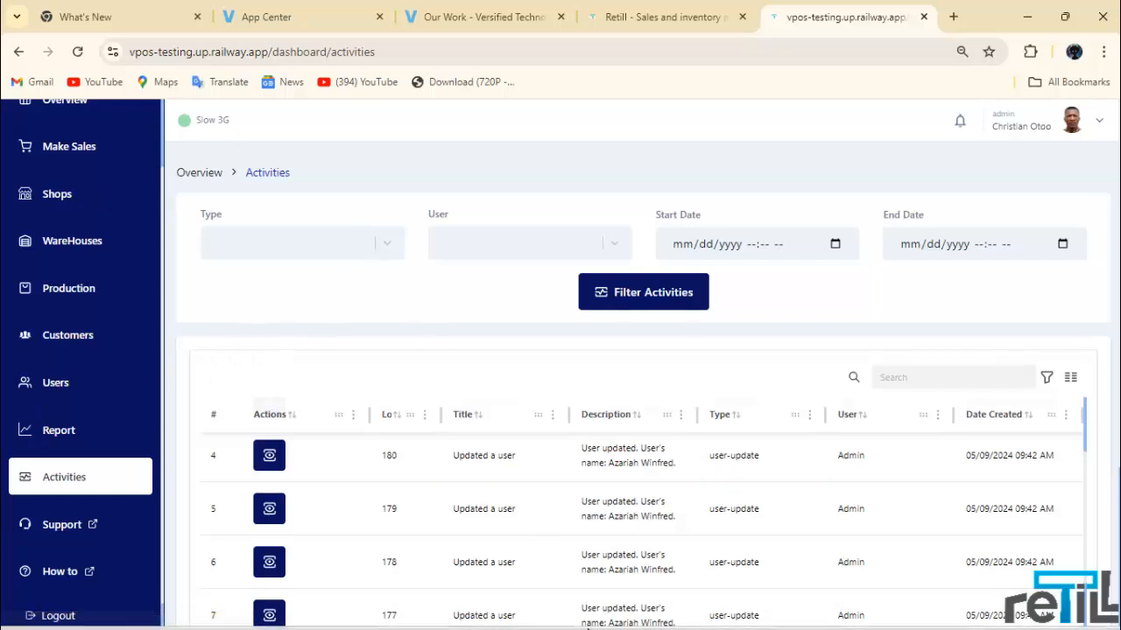
# Step: Go to the Report page and dismiss the stray link context menu
pyautogui.moveTo(716, 597)
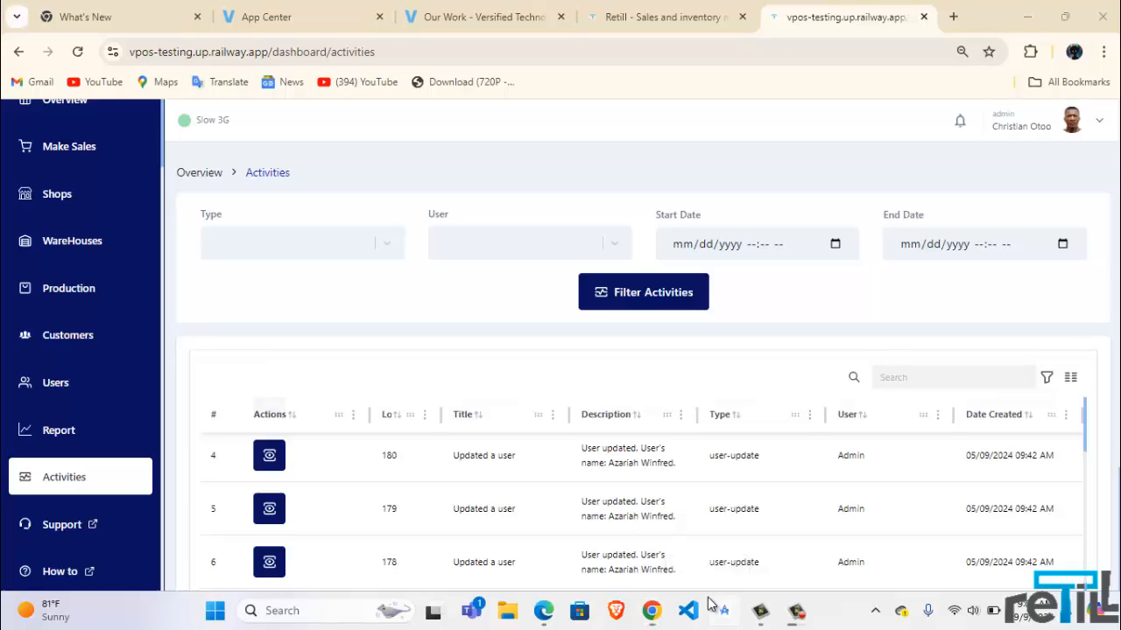
pyautogui.click(68, 434)
pyautogui.rightClick(86, 414)
pyautogui.click(243, 457)
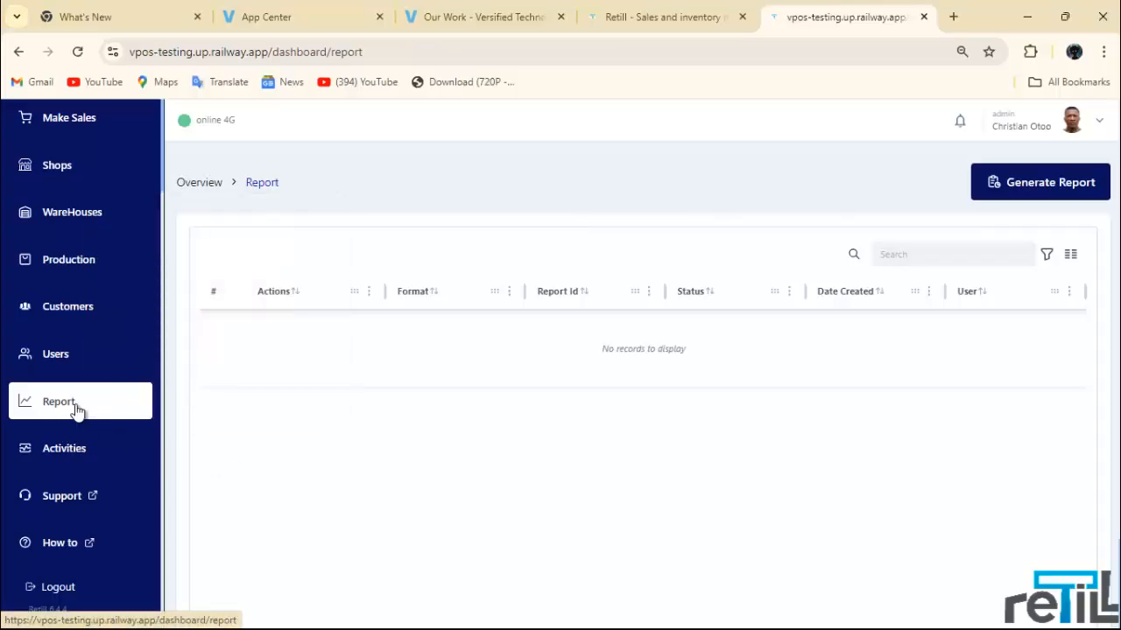
# Step: In Generate Report, choose the customer, Shop 1 and Cash payments as filters
pyautogui.click(1032, 183)
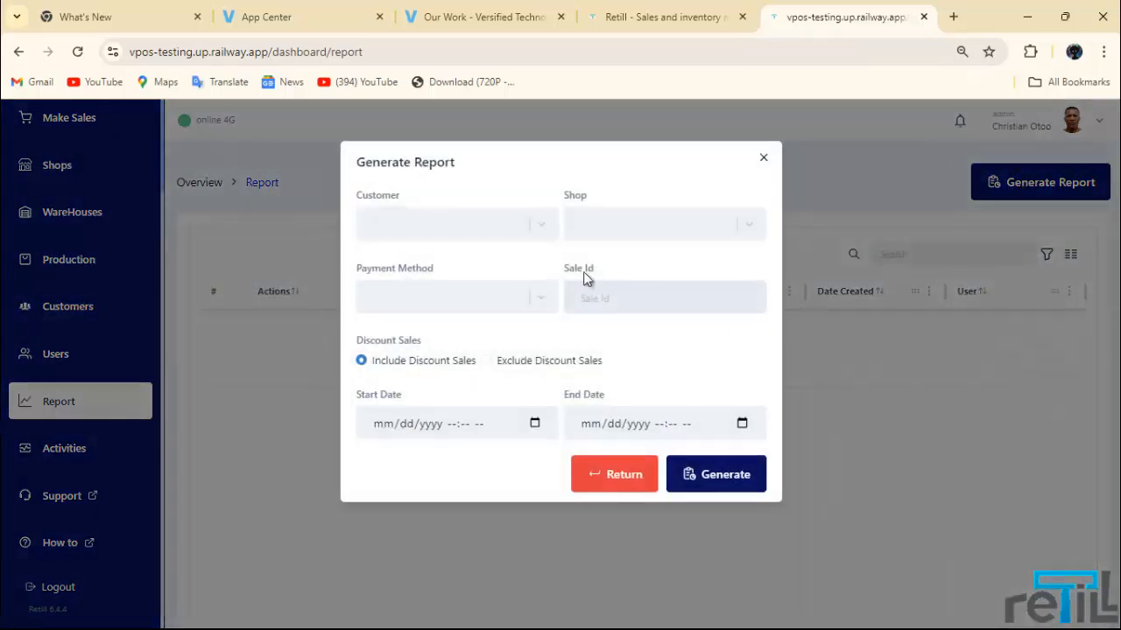
pyautogui.click(539, 230)
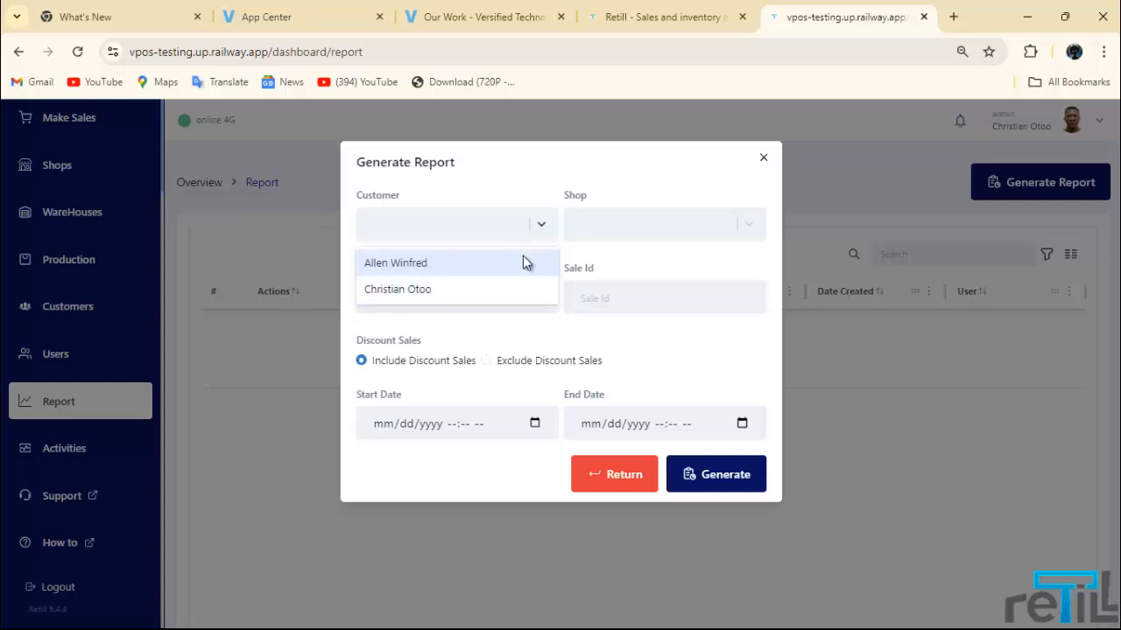
pyautogui.click(491, 289)
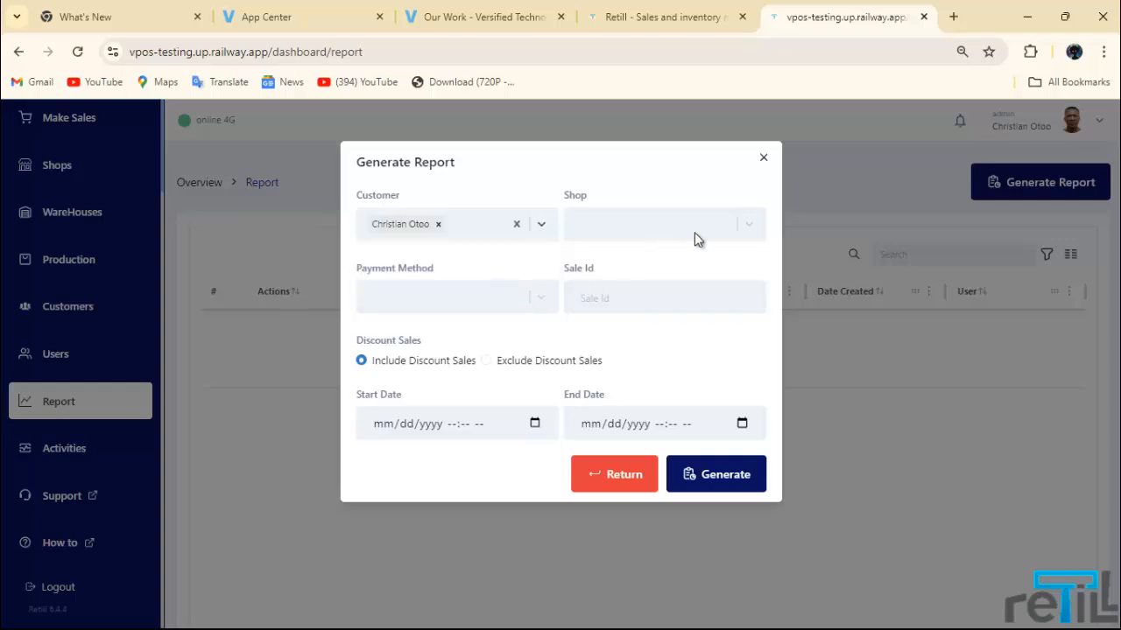
pyautogui.click(691, 233)
pyautogui.click(624, 265)
pyautogui.click(531, 297)
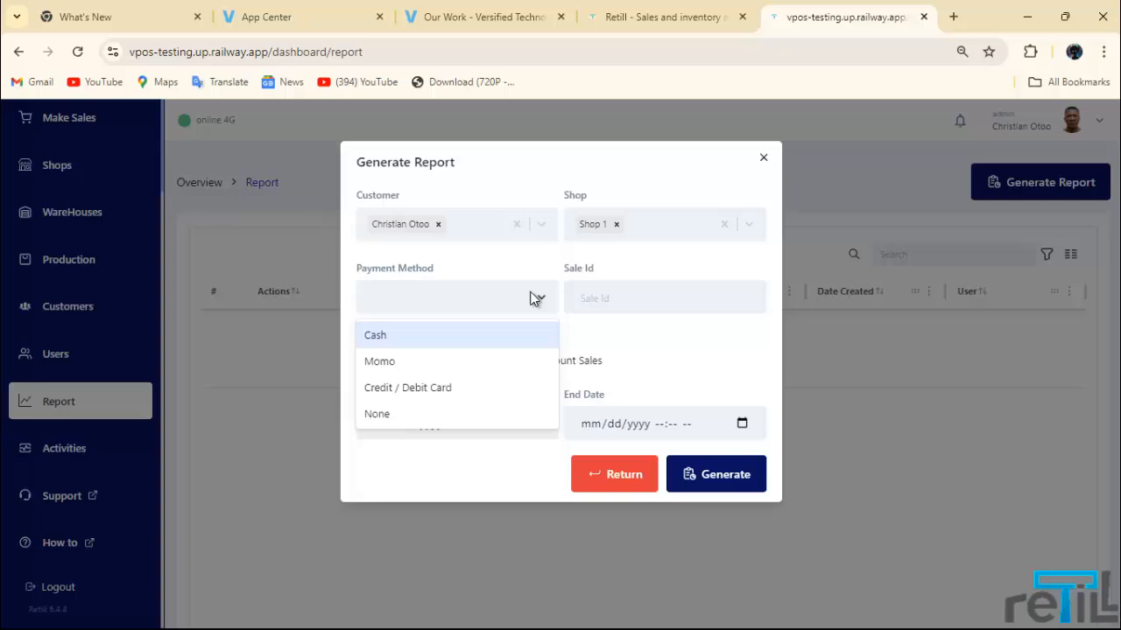
pyautogui.click(481, 346)
# Step: Try the sale ID, start date and end date fields, then close the form with Return
pyautogui.click(642, 296)
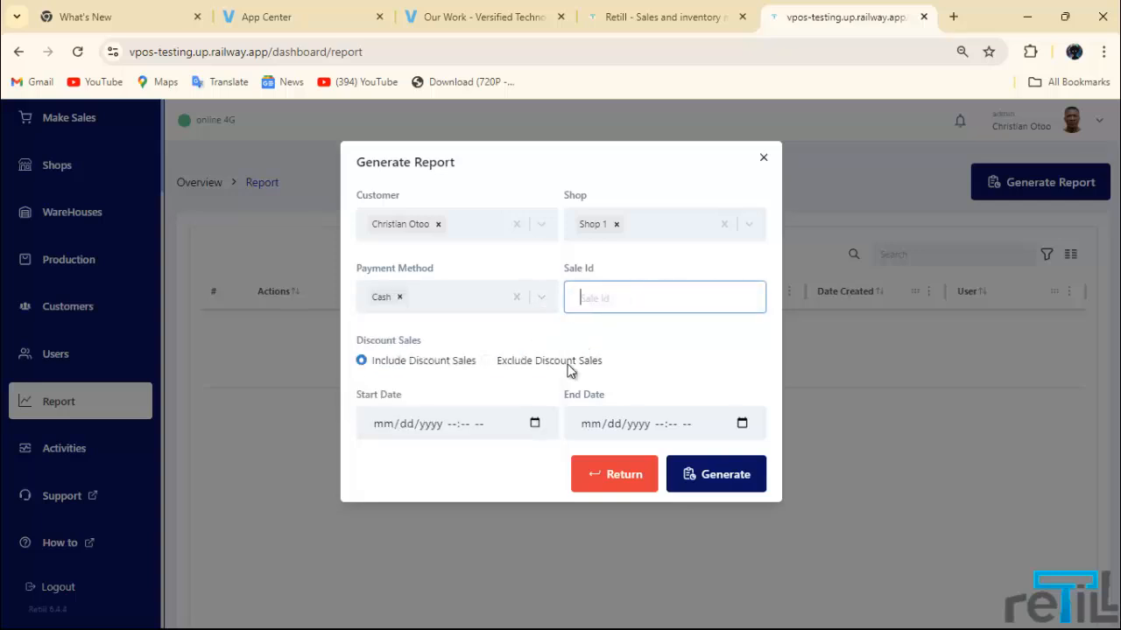
pyautogui.click(522, 427)
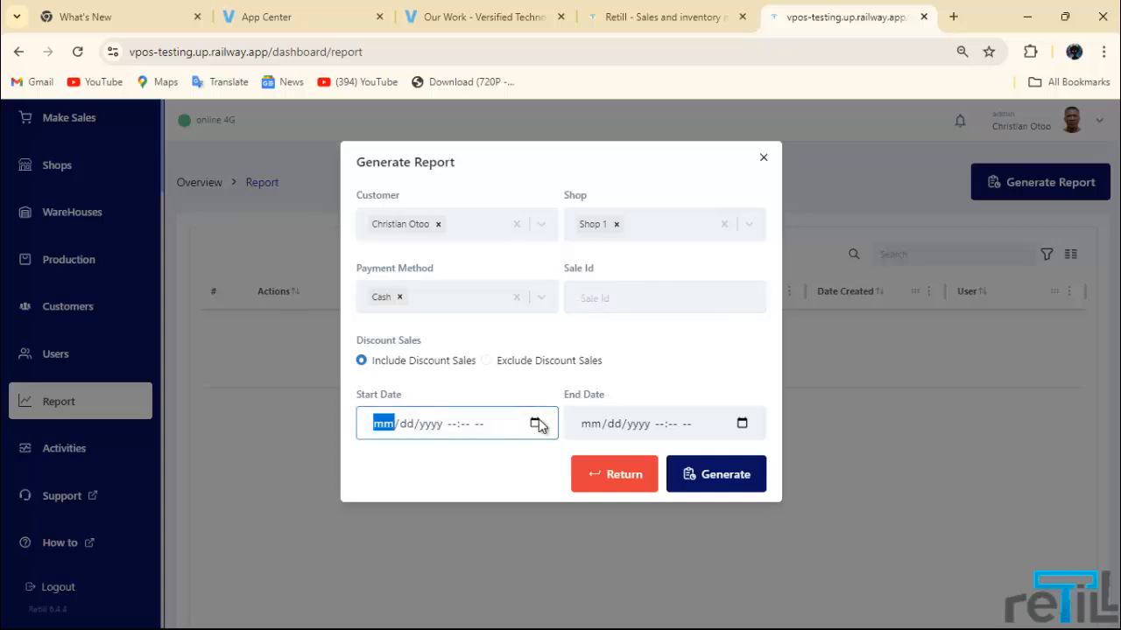
pyautogui.click(535, 424)
pyautogui.click(741, 423)
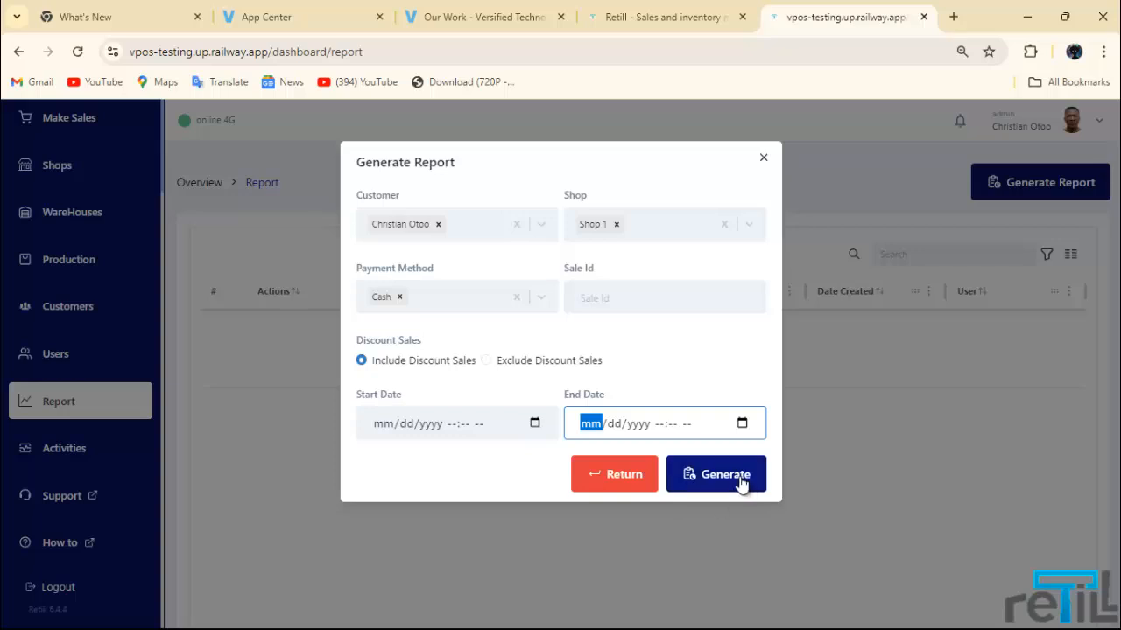
pyautogui.click(644, 481)
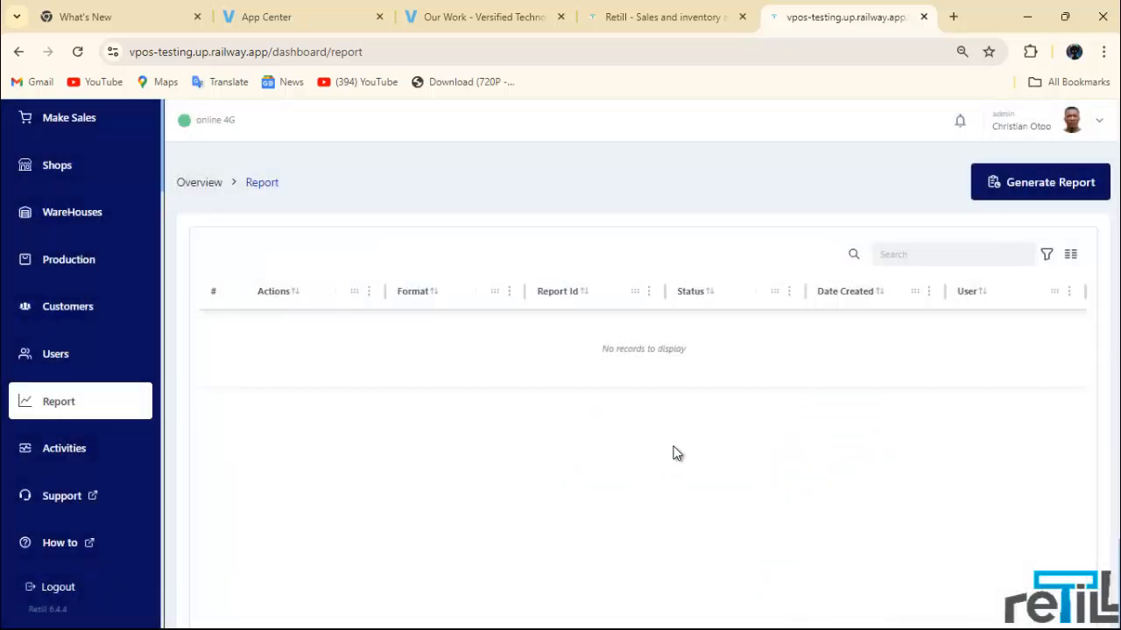
pyautogui.moveTo(675, 623)
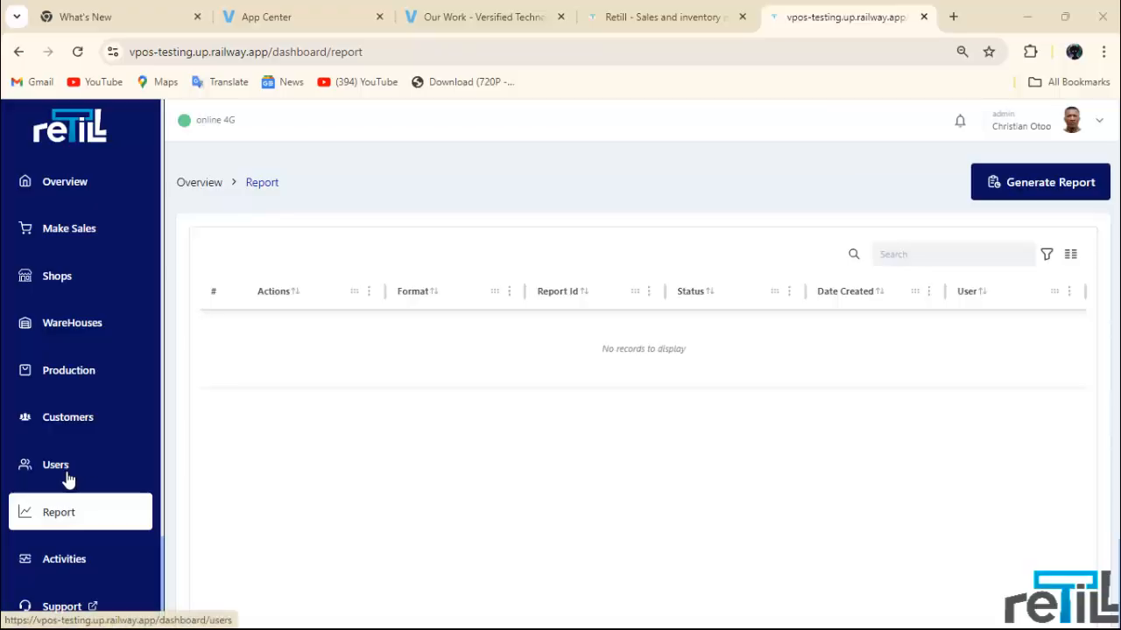
# Step: Go to the Users page and look over its single existing user card
pyautogui.click(67, 471)
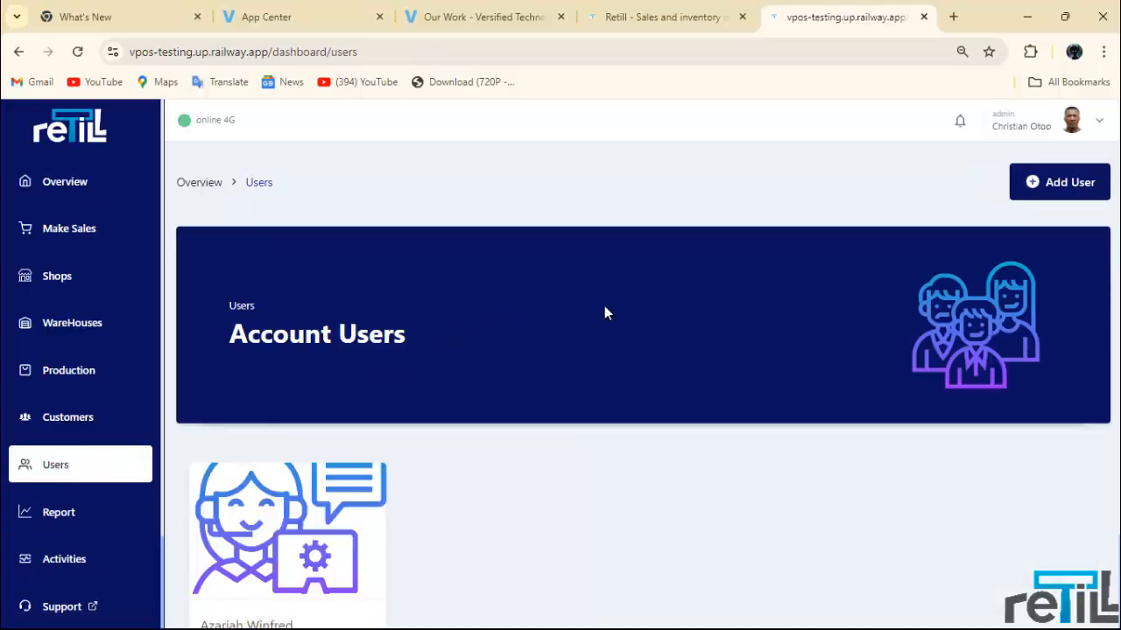
pyautogui.scroll(-2, 744, 381)
pyautogui.scroll(2, 696, 383)
pyautogui.scroll(-1, 683, 385)
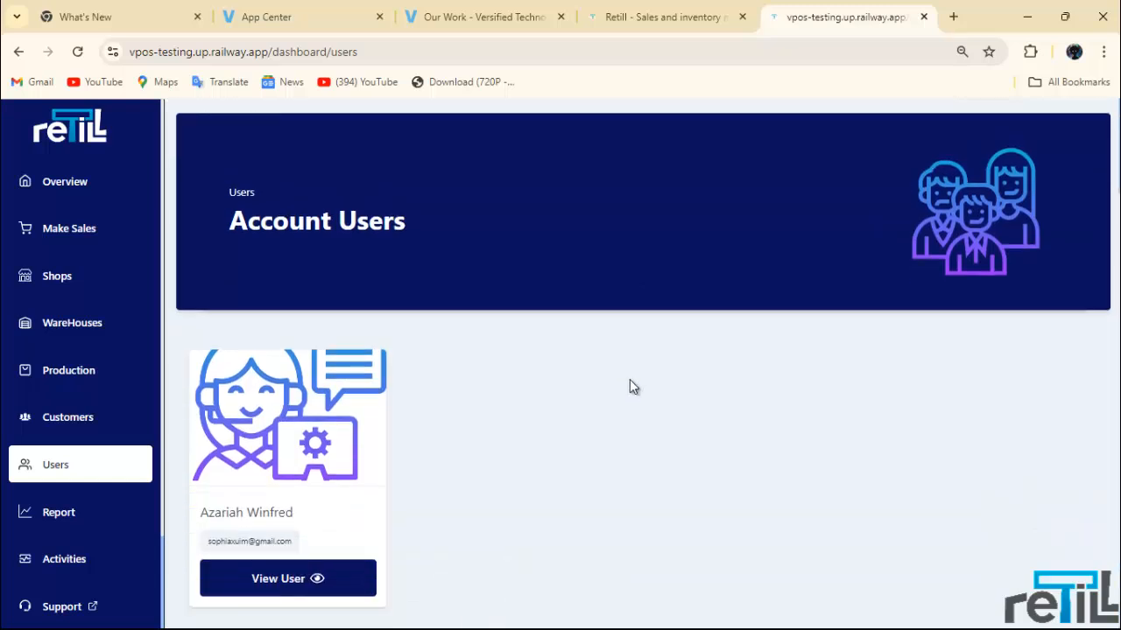
pyautogui.scroll(1, 635, 382)
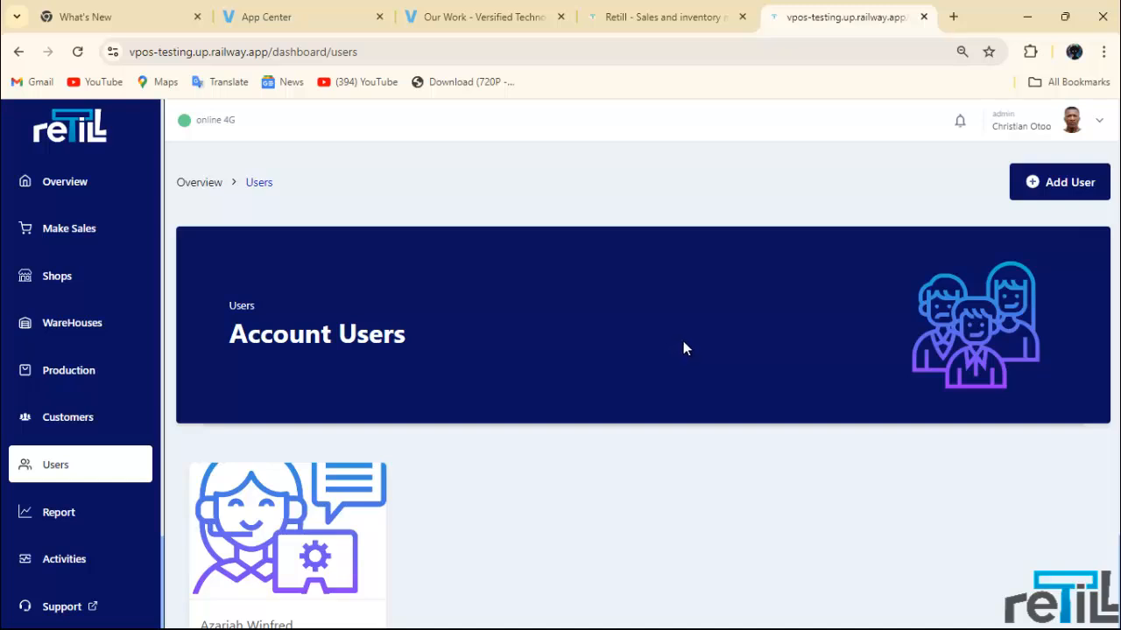
# Step: Add a user by choosing the suggested e-mail address and confirming Add User
pyautogui.click(1048, 184)
pyautogui.click(520, 367)
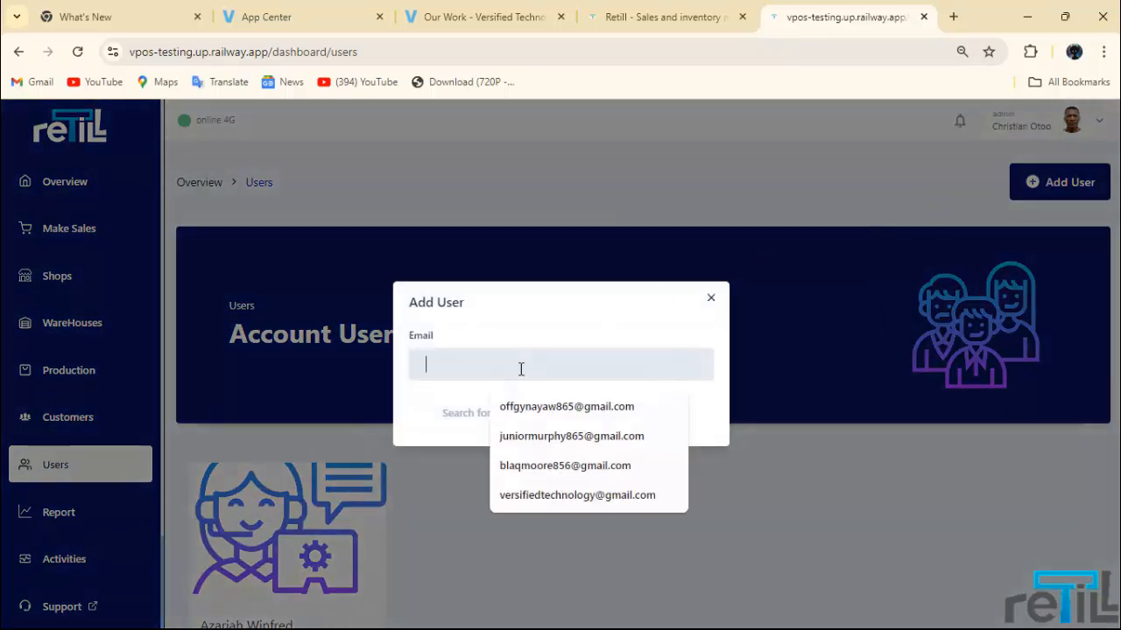
pyautogui.click(552, 502)
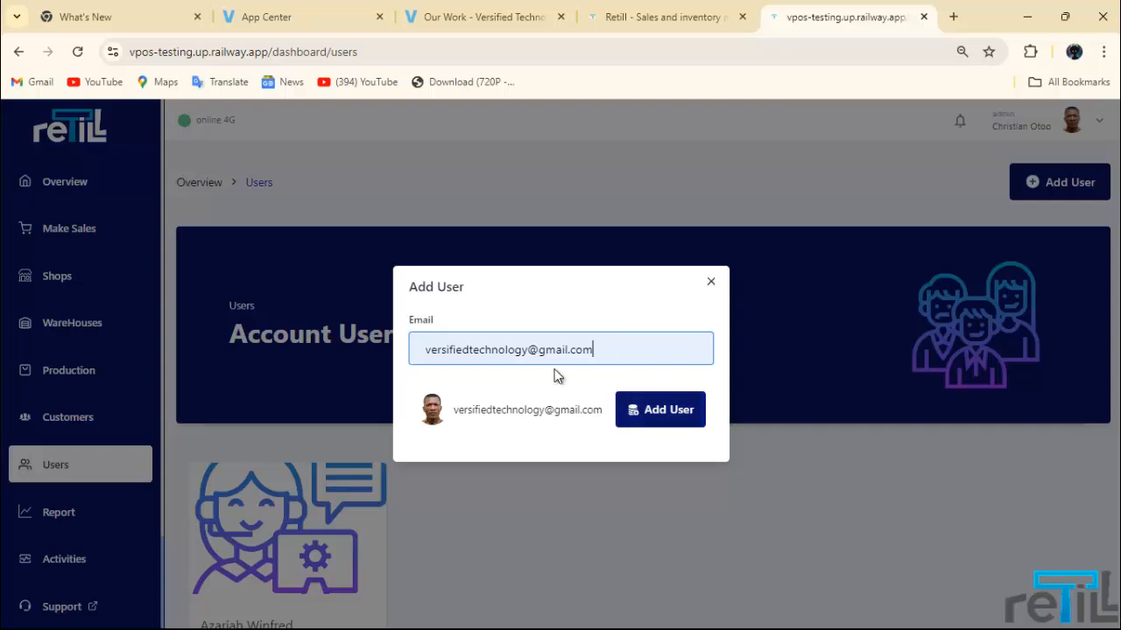
pyautogui.click(658, 410)
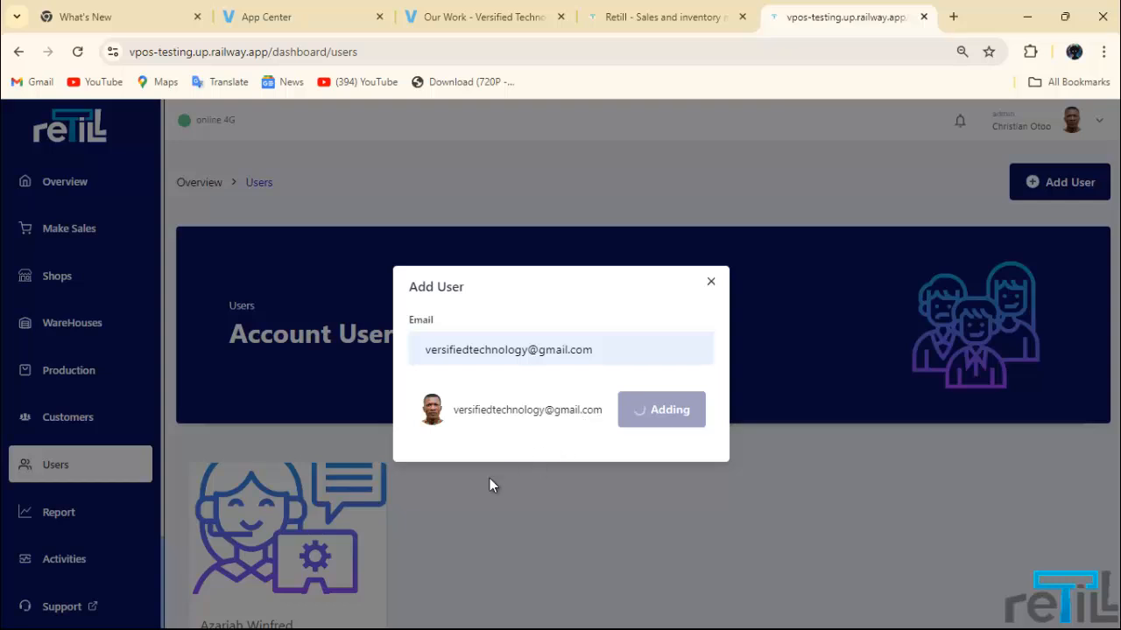
pyautogui.scroll(-2, 483, 481)
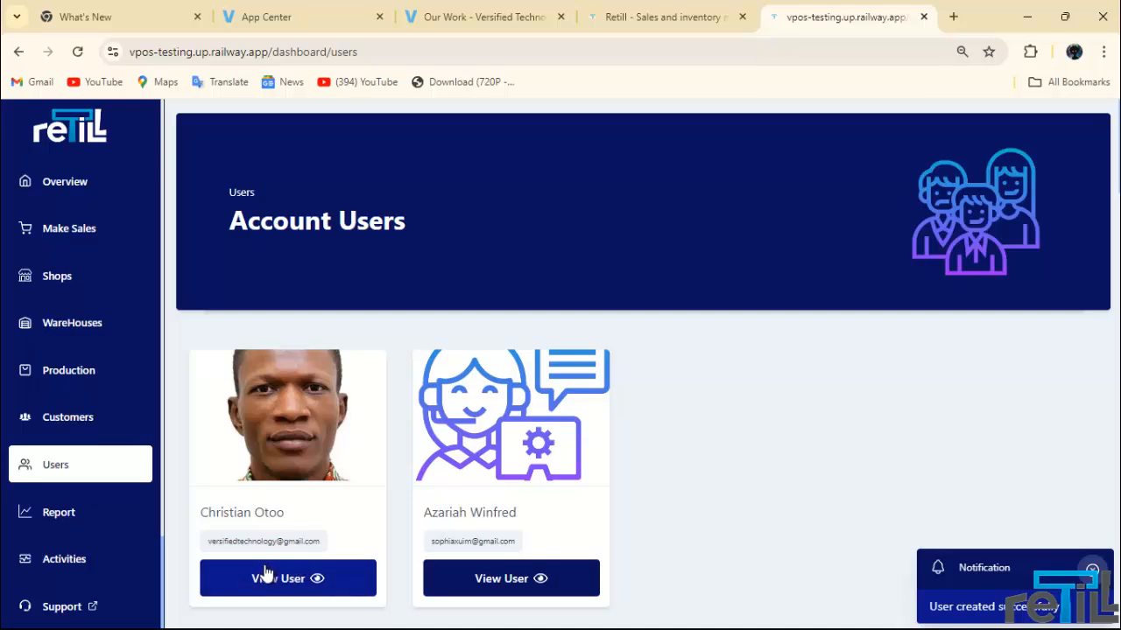
# Step: Open the new user's details, assign then remove Shop 1, and enable Working Hours
pyautogui.click(318, 580)
pyautogui.scroll(-2, 1001, 418)
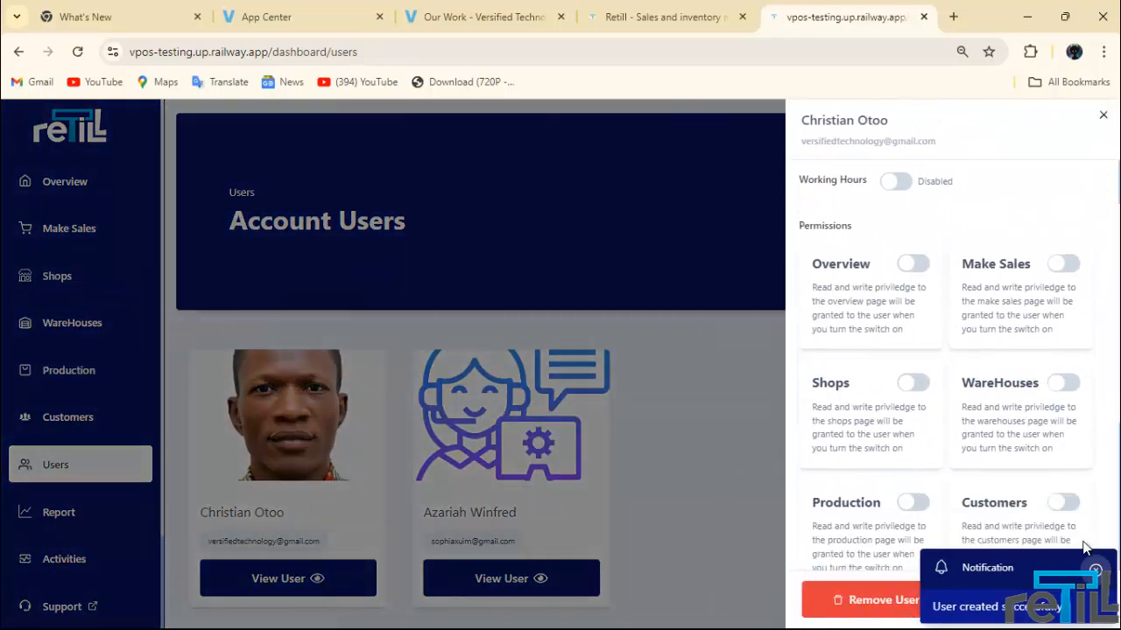
pyautogui.scroll(2, 1044, 411)
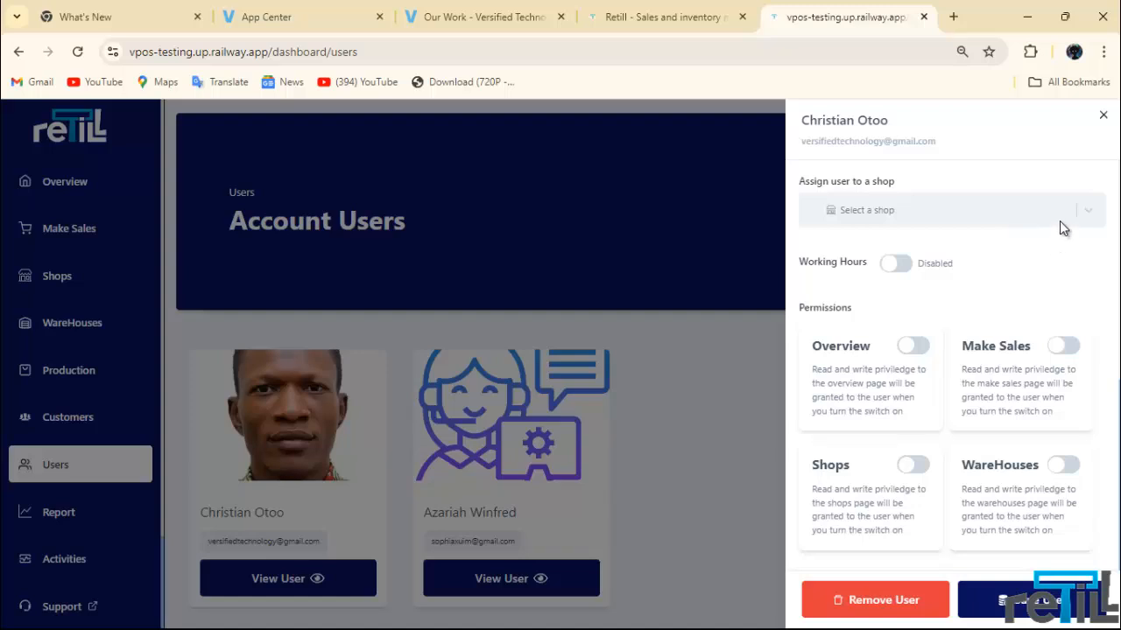
pyautogui.click(1090, 217)
pyautogui.click(914, 252)
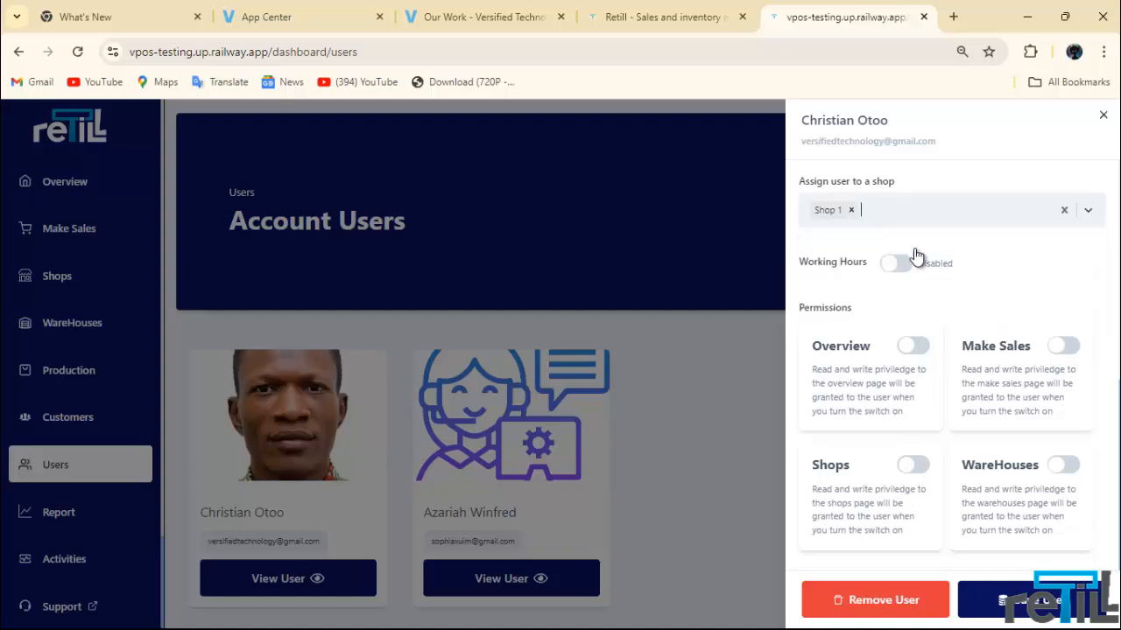
pyautogui.click(850, 210)
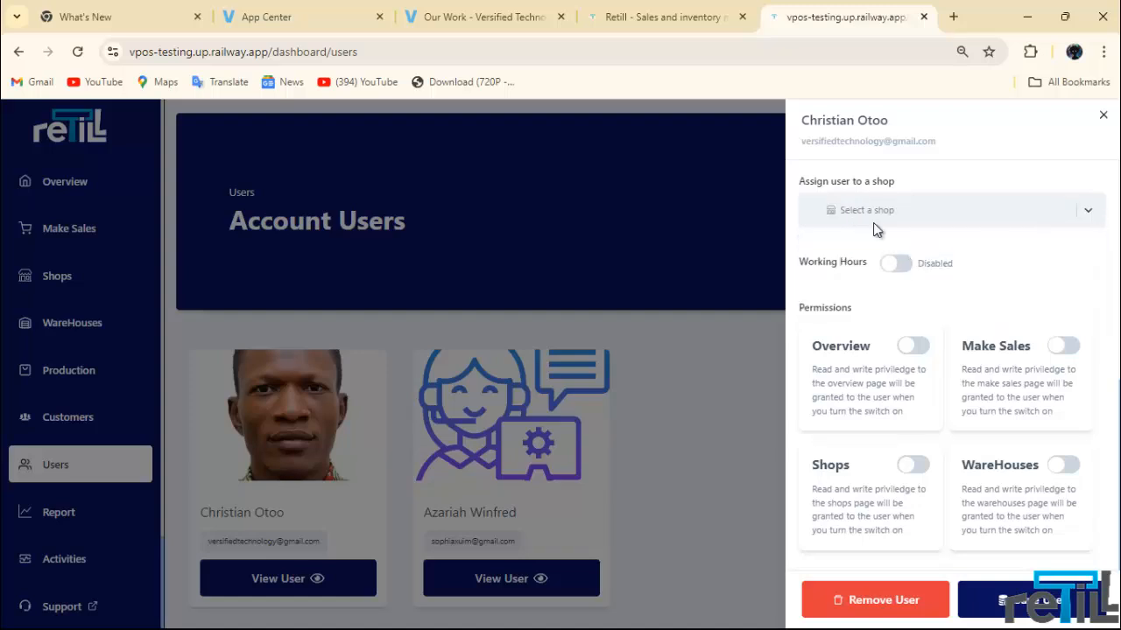
pyautogui.click(893, 267)
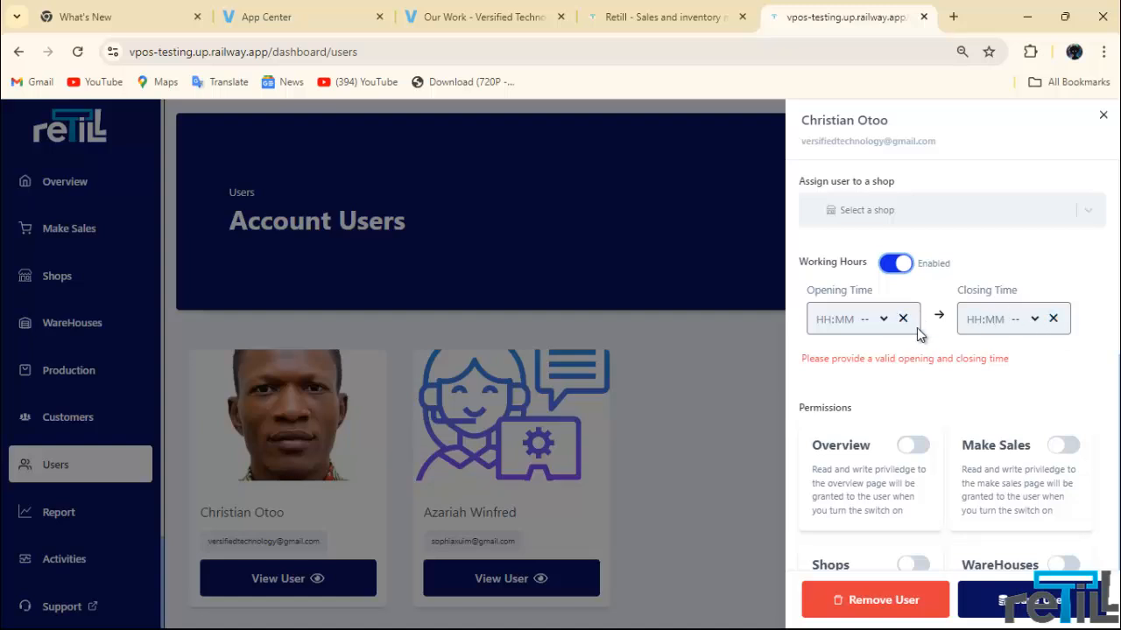
# Step: Switch the user's Overview and Make Sales page permission toggles
pyautogui.scroll(-3, 988, 351)
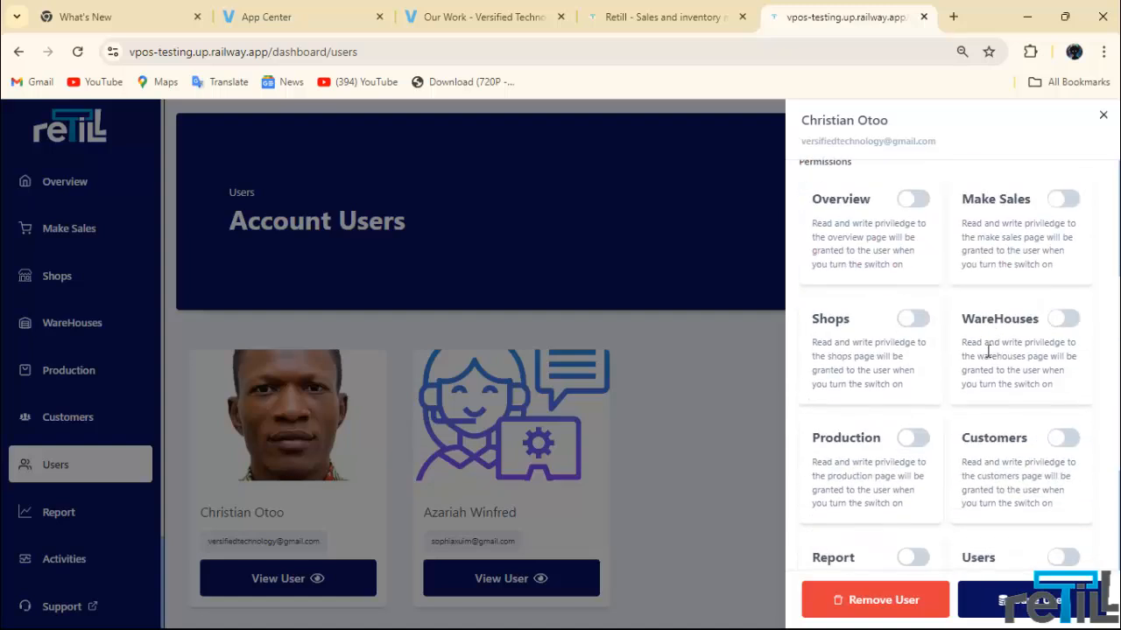
pyautogui.scroll(1, 993, 343)
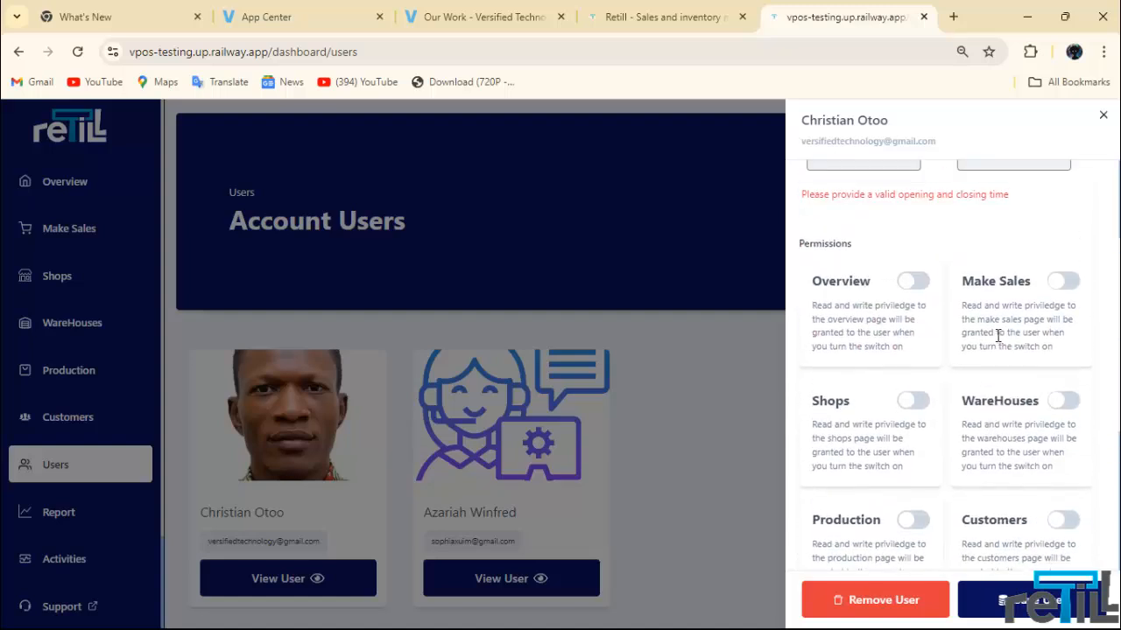
pyautogui.click(925, 288)
pyautogui.click(914, 299)
pyautogui.scroll(-1, 913, 299)
pyautogui.scroll(1, 910, 279)
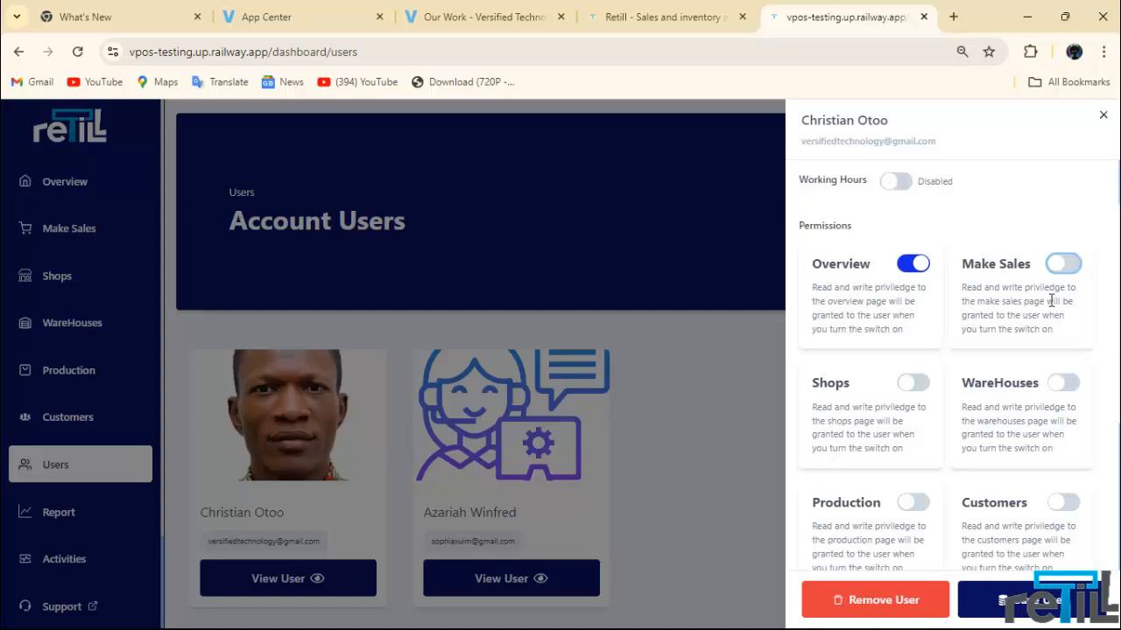
pyautogui.click(1066, 265)
pyautogui.scroll(-3, 1025, 359)
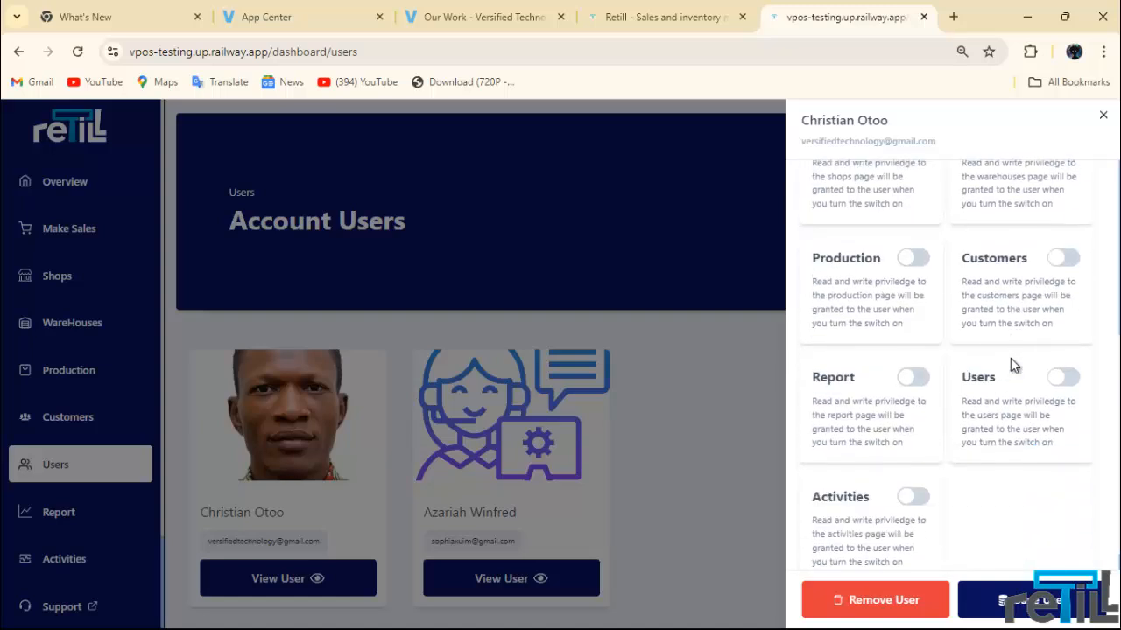
pyautogui.scroll(1, 901, 350)
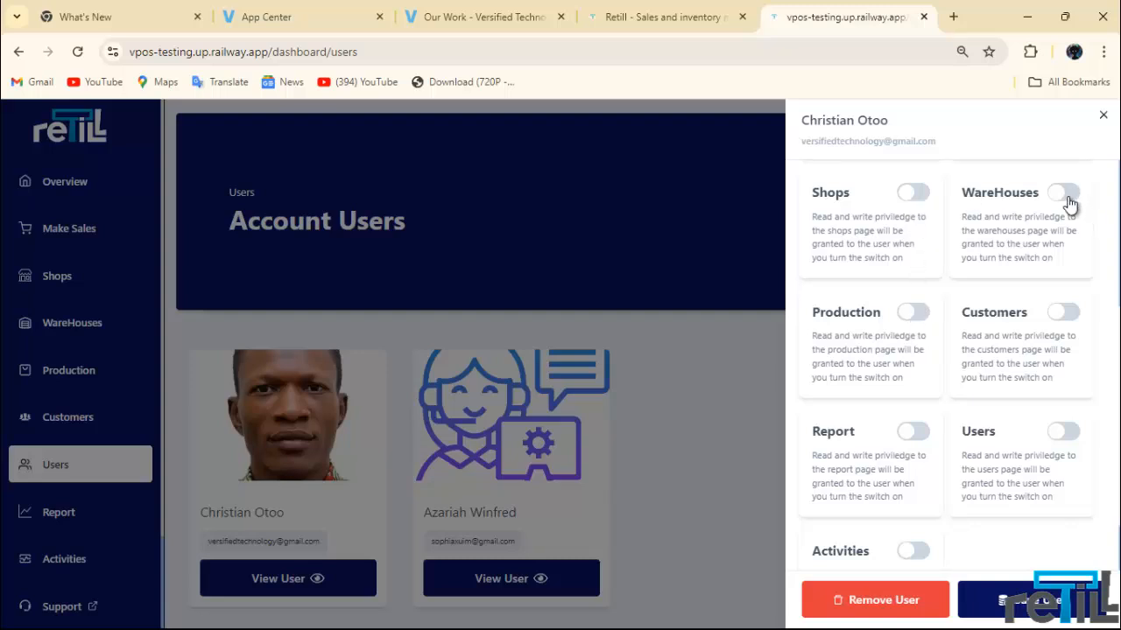
pyautogui.scroll(-1, 920, 455)
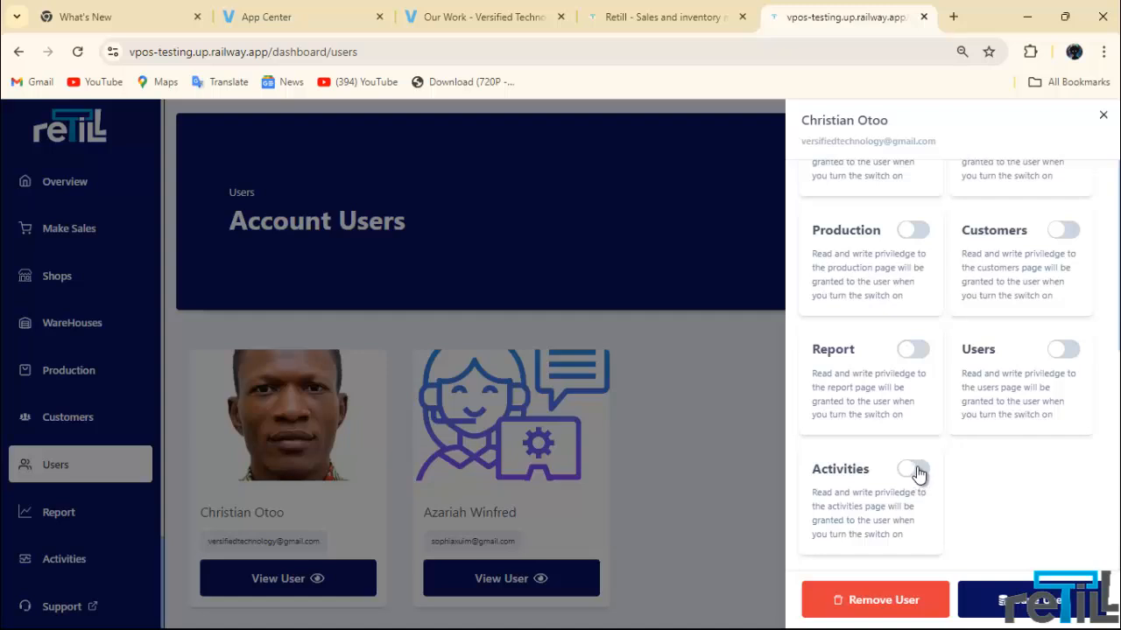
pyautogui.scroll(5, 919, 477)
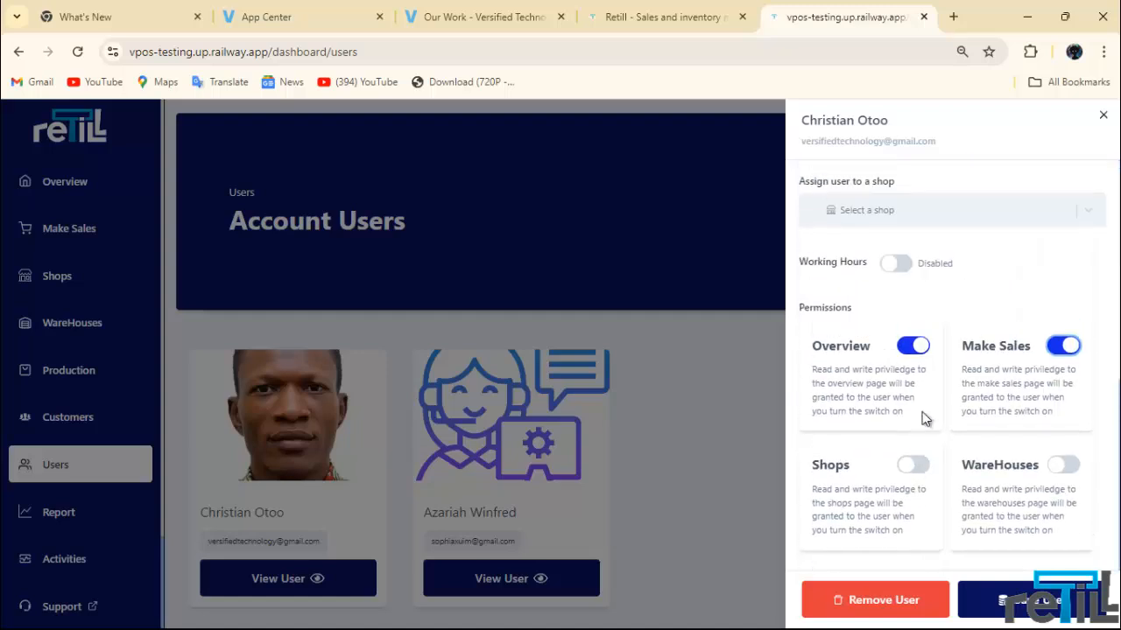
pyautogui.click(1060, 354)
pyautogui.scroll(-4, 909, 414)
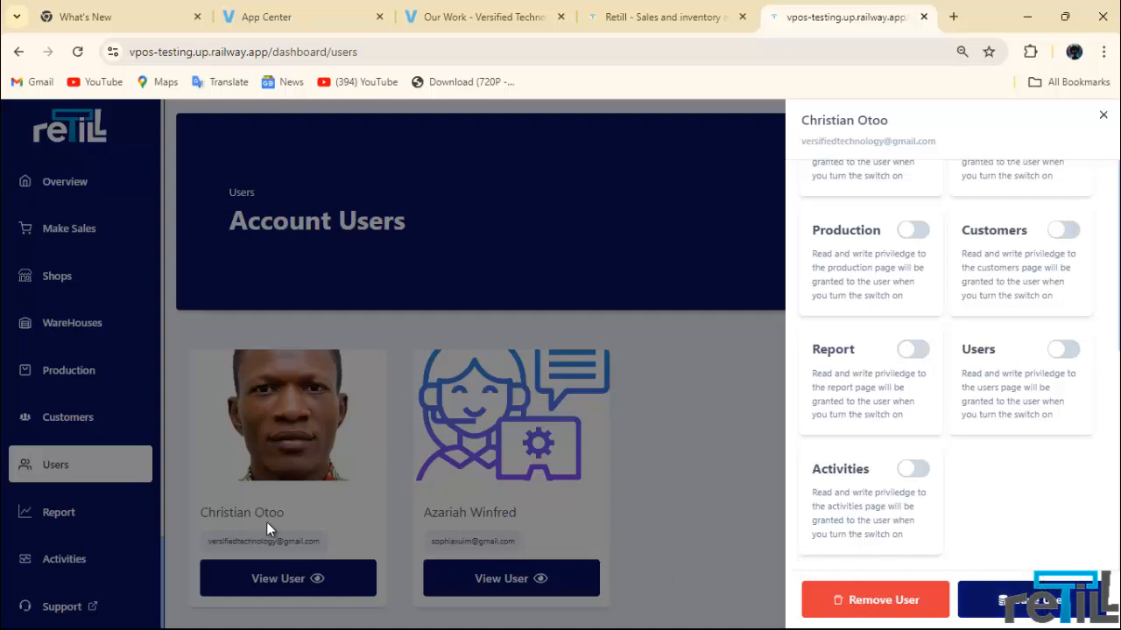
# Step: Remove the new user from the account, confirming the deletion with Yes
pyautogui.click(865, 604)
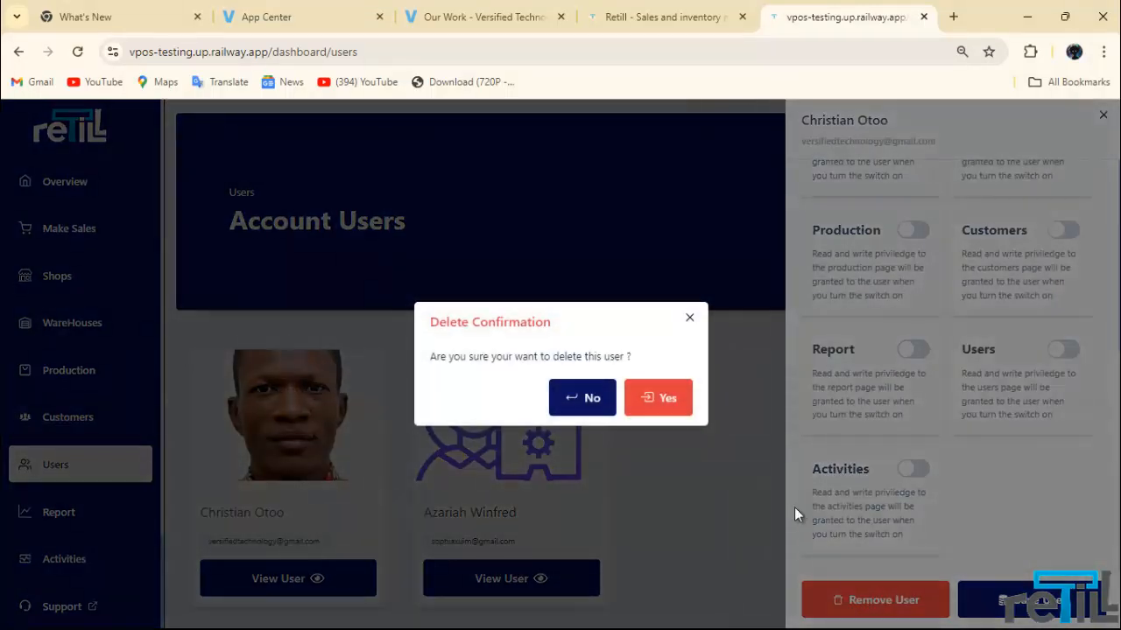
pyautogui.click(643, 397)
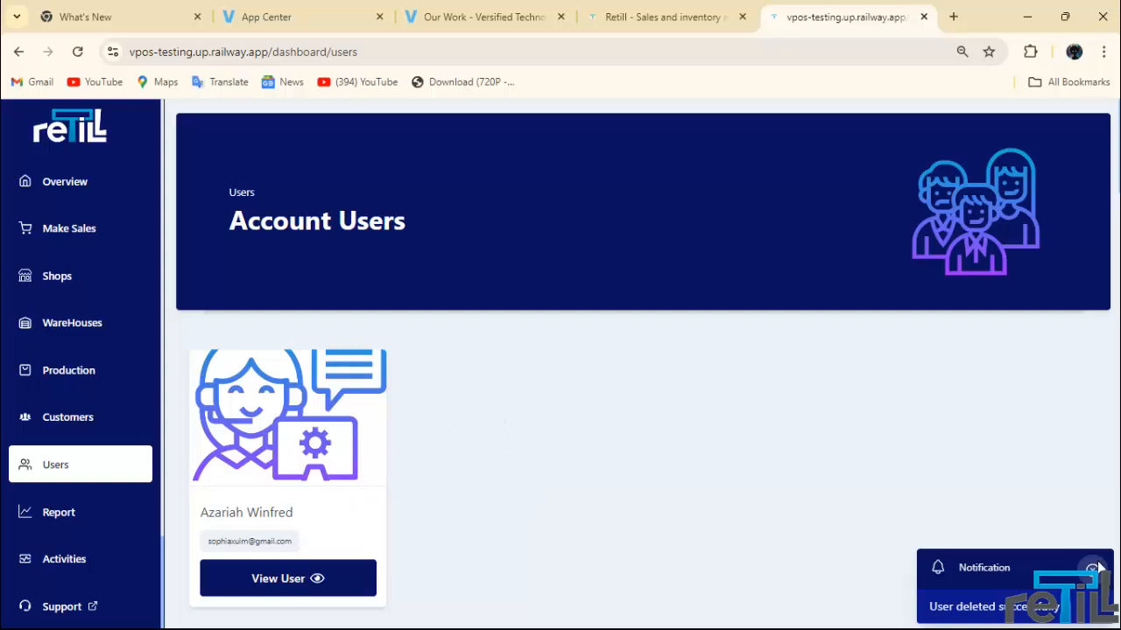
pyautogui.moveTo(977, 627)
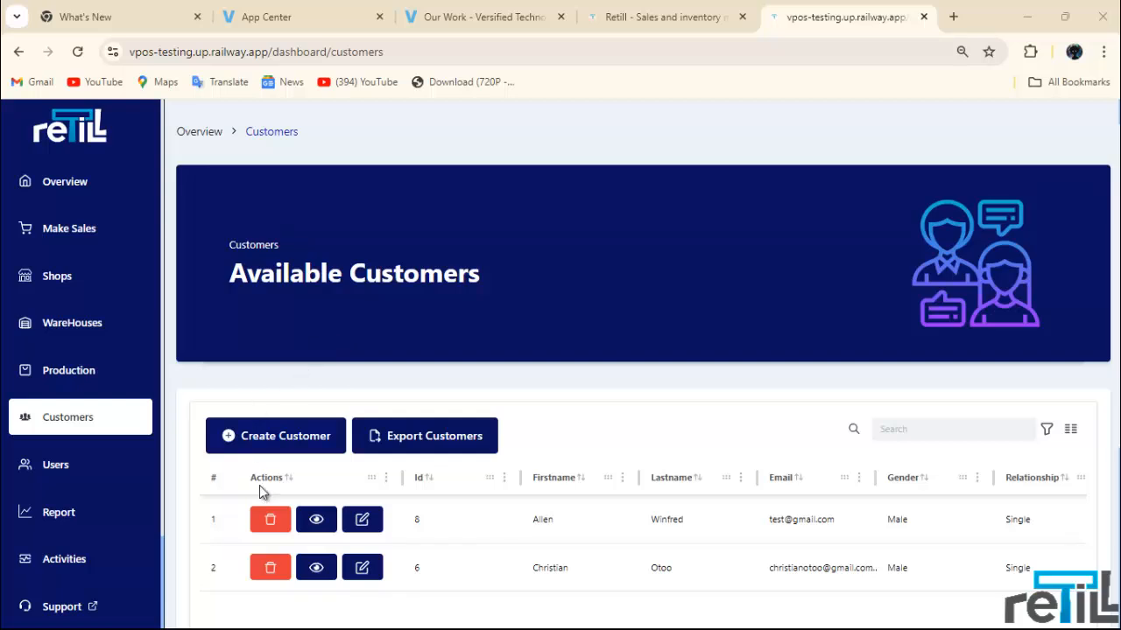
# Step: Open Create Customer and leave the name, e-mail, phone and occupation fields empty
pyautogui.scroll(-1, 310, 420)
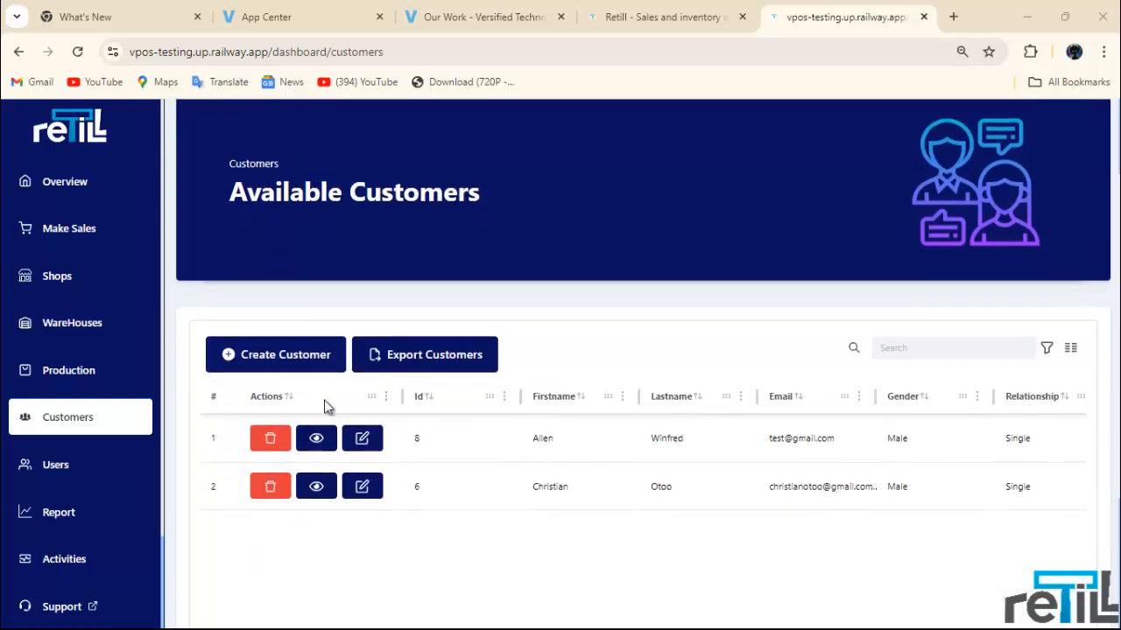
pyautogui.click(273, 357)
pyautogui.click(365, 229)
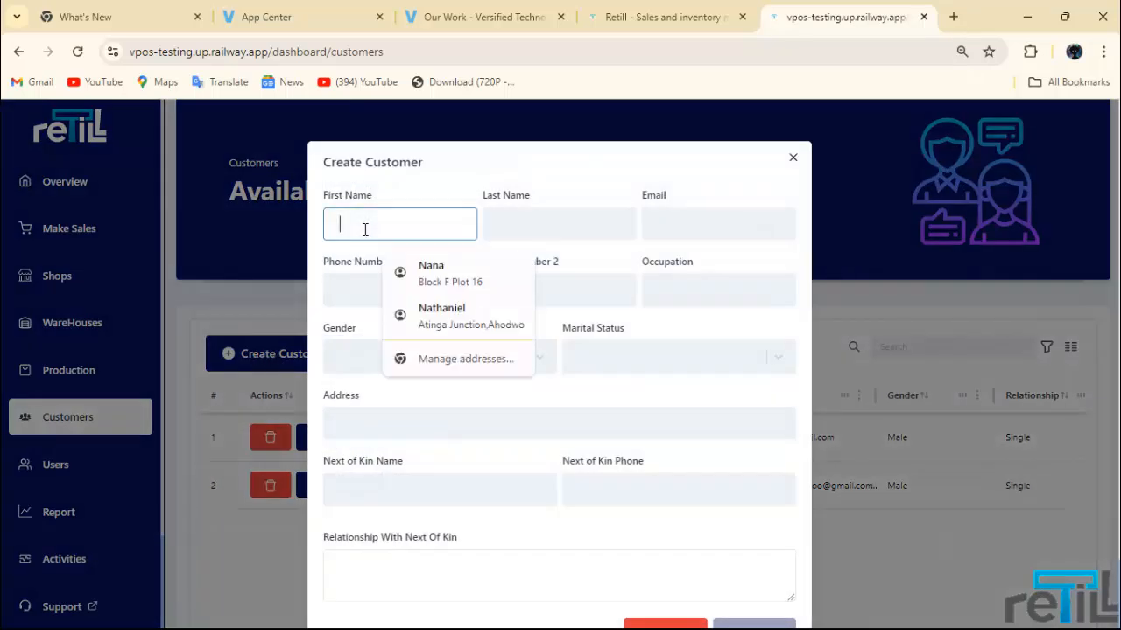
pyautogui.click(542, 229)
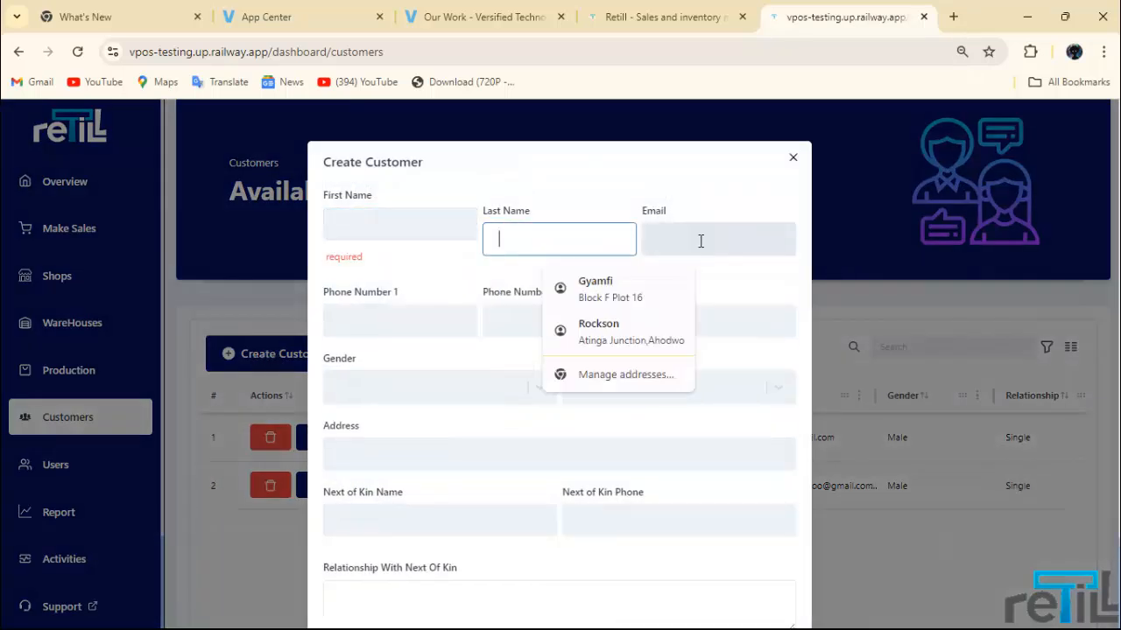
pyautogui.click(703, 240)
pyautogui.click(355, 319)
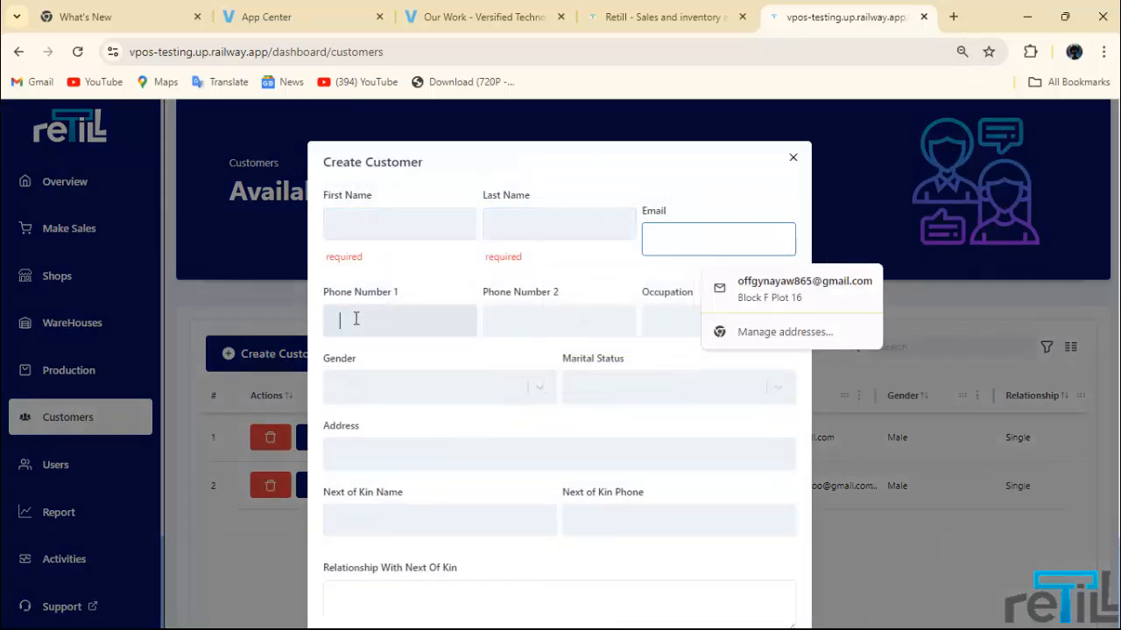
pyautogui.click(665, 316)
# Step: Leave gender, marital status, address and next-of-kin fields empty to trigger validation
pyautogui.click(407, 418)
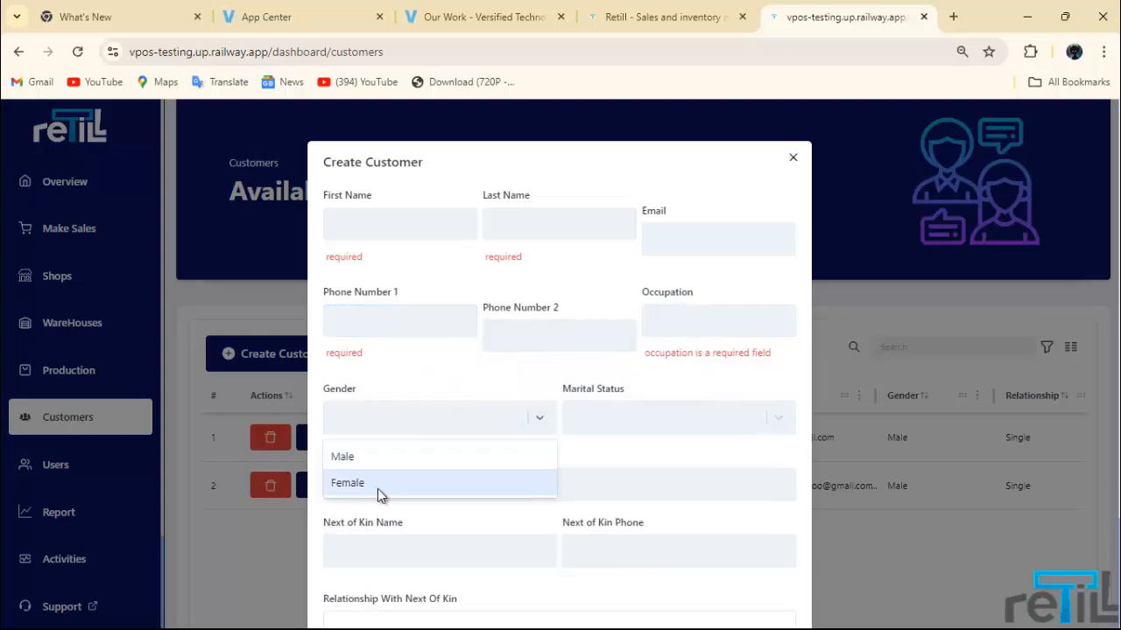
pyautogui.click(677, 419)
pyautogui.scroll(-1, 651, 433)
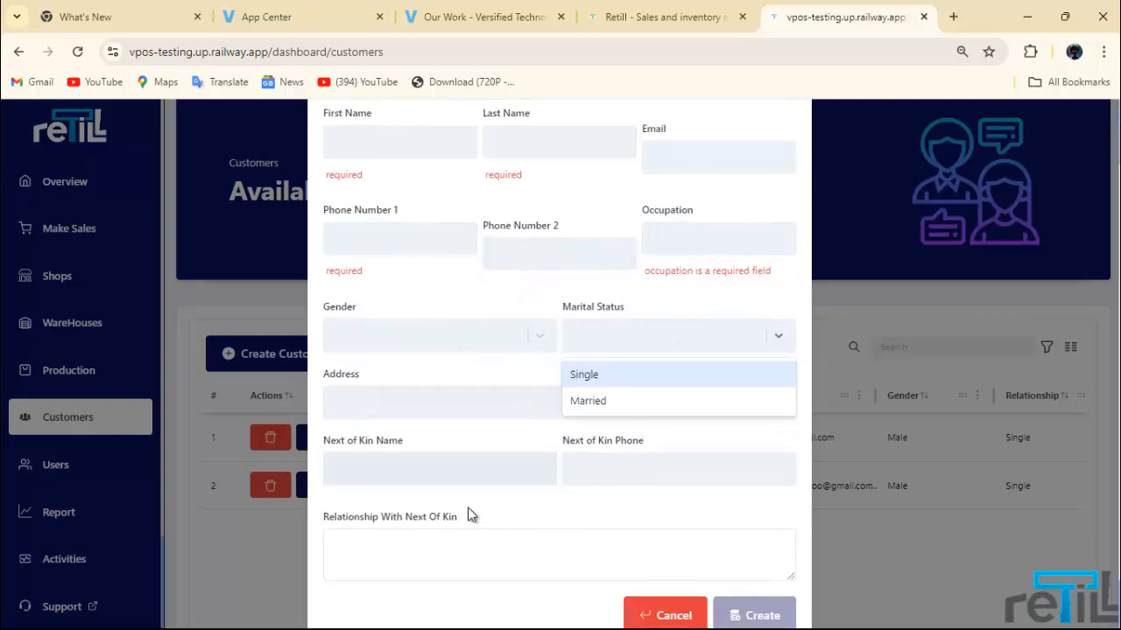
pyautogui.click(511, 401)
pyautogui.scroll(-1, 560, 363)
pyautogui.click(583, 441)
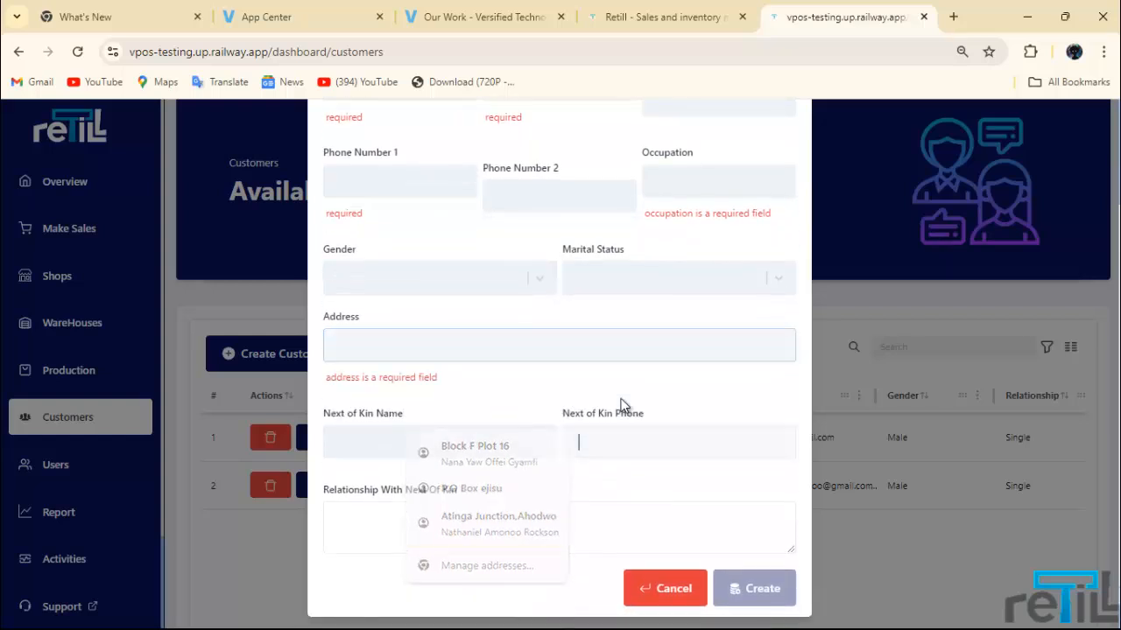
pyautogui.click(445, 433)
pyautogui.scroll(-1, 451, 423)
pyautogui.click(472, 504)
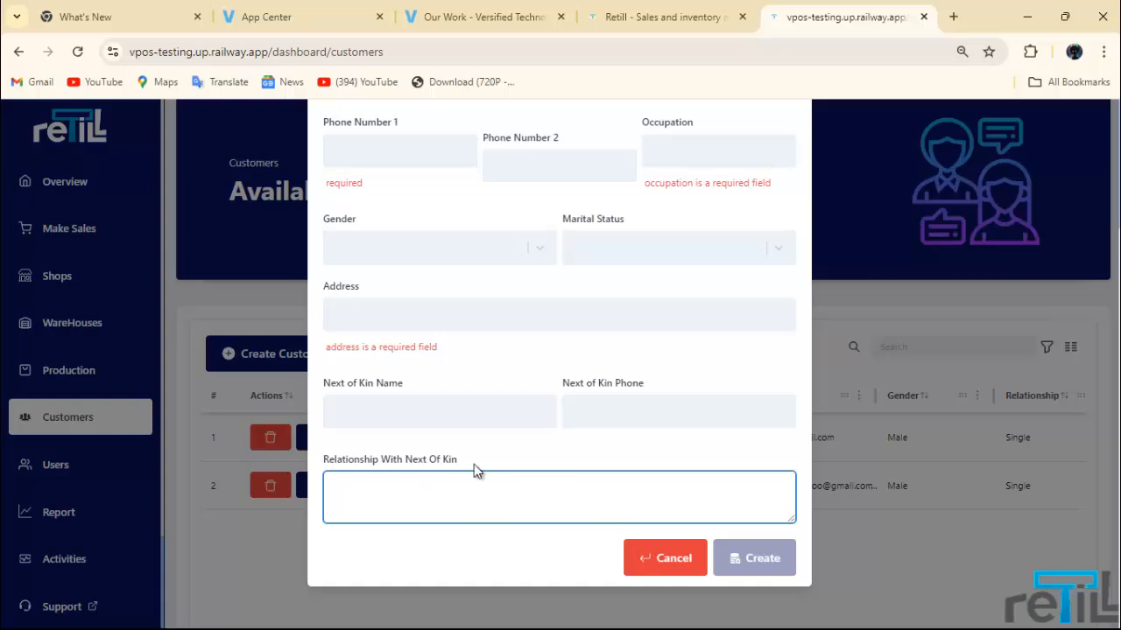
pyautogui.scroll(3, 455, 377)
# Step: Autofill the customer's name, email and address, and enter both phone numbers
pyautogui.click(415, 226)
pyautogui.click(444, 265)
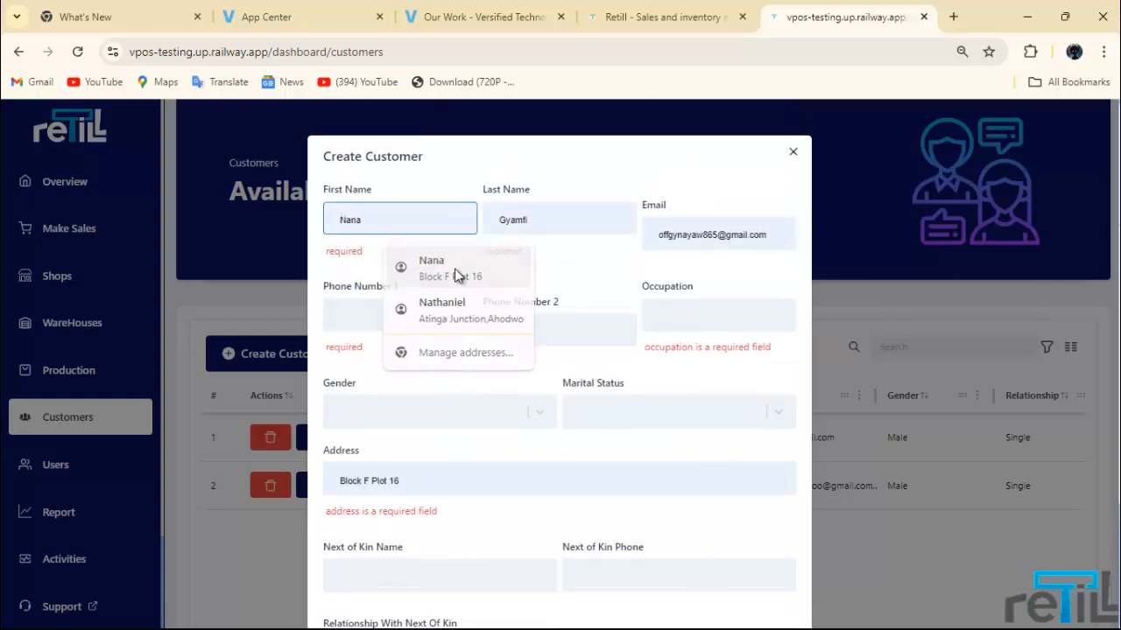
pyautogui.click(569, 306)
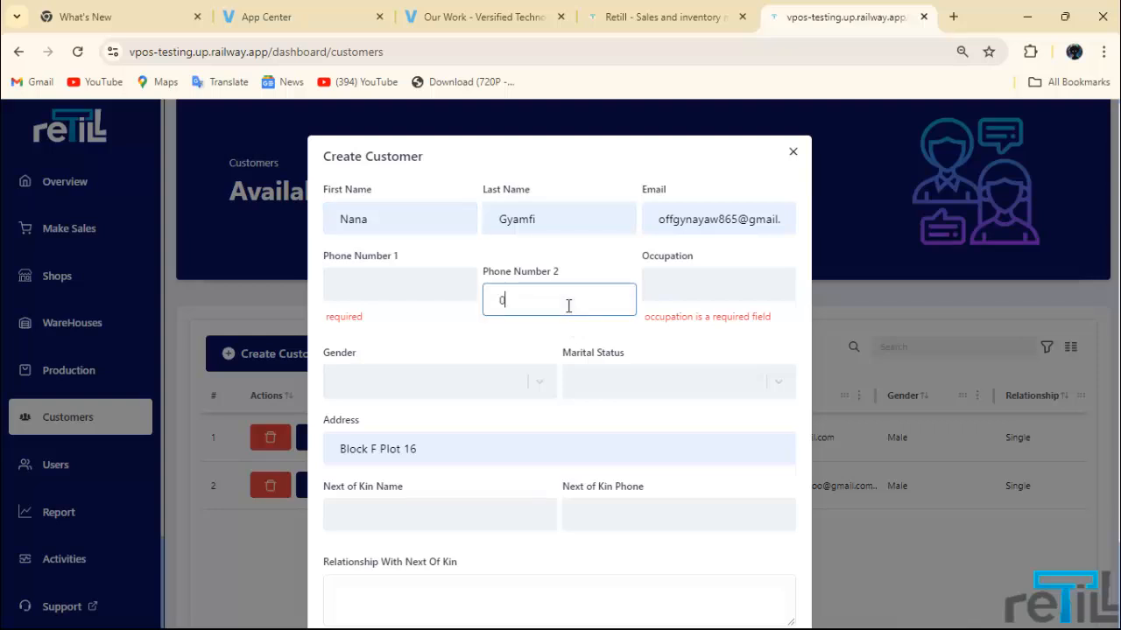
pyautogui.click(350, 286)
pyautogui.click(406, 359)
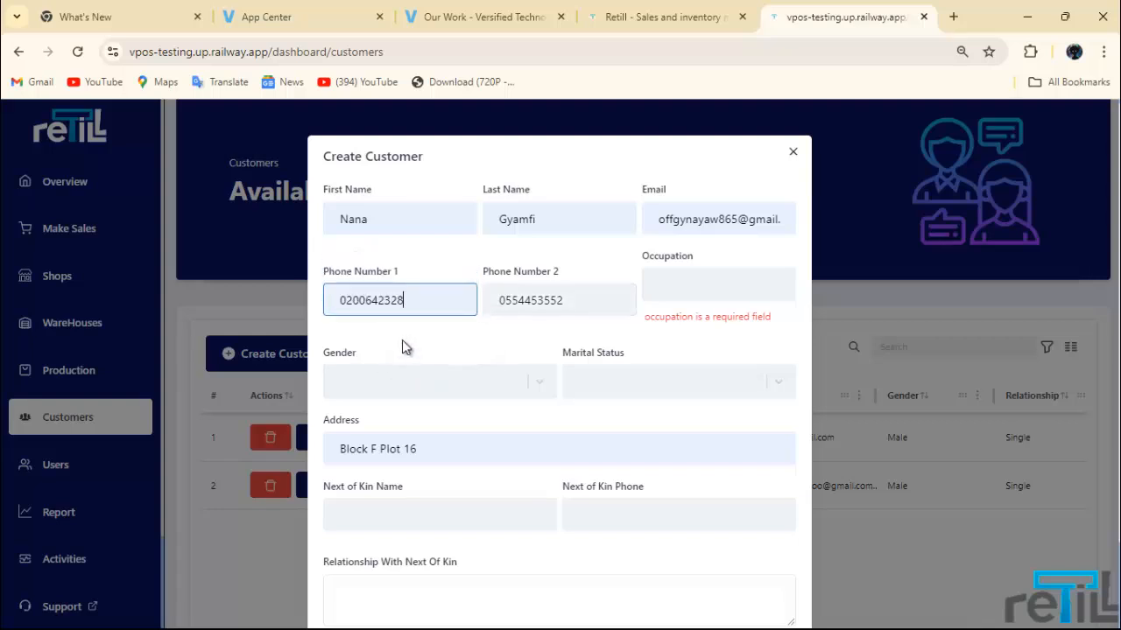
# Step: Set the customer's gender to Male and marital status to Single
pyautogui.click(411, 385)
pyautogui.click(434, 416)
pyautogui.click(630, 378)
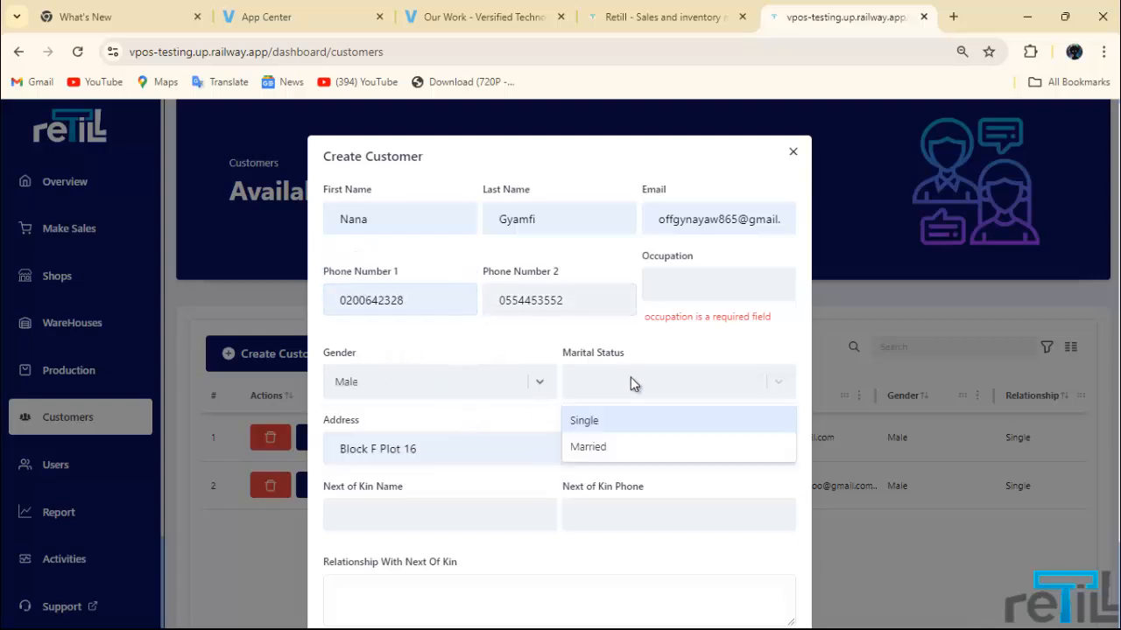
pyautogui.click(607, 427)
# Step: Enter the next of kin's phone number, clearing stray text from the relationship field
pyautogui.click(550, 448)
pyautogui.scroll(-2, 542, 447)
pyautogui.click(487, 479)
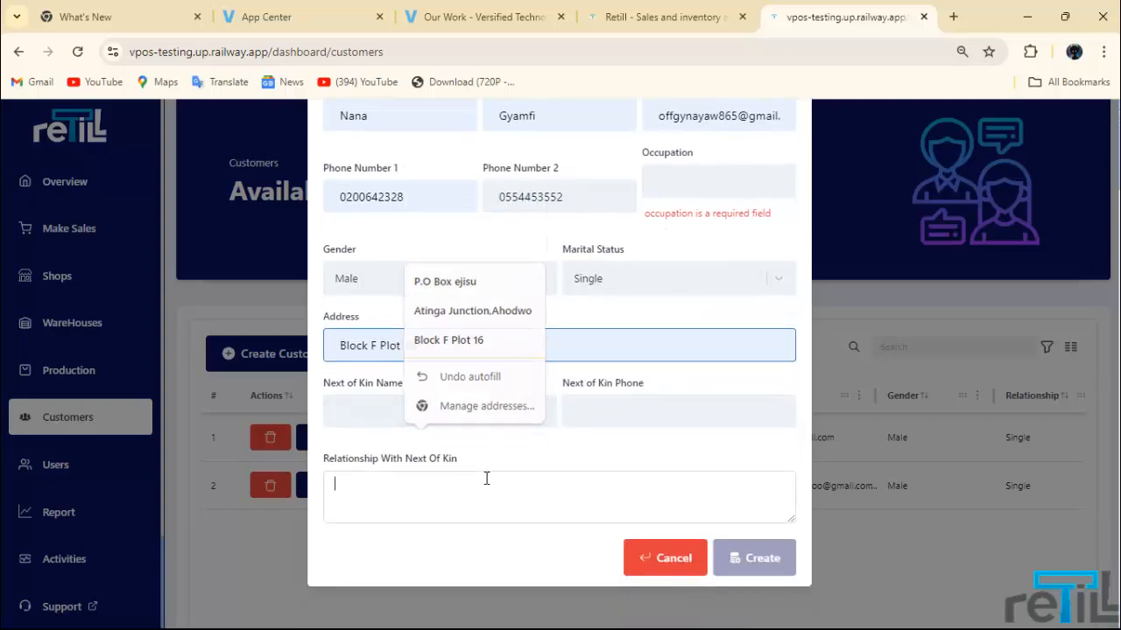
pyautogui.write('wssddffgg')
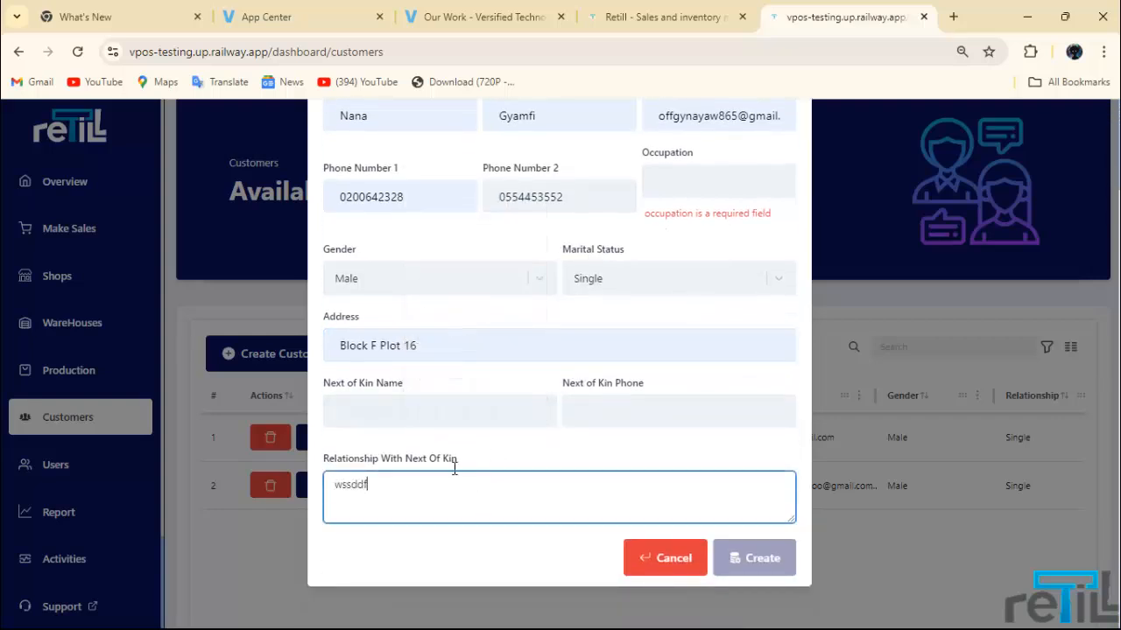
pyautogui.press('BackSpace')
pyautogui.press('BackSpace')
pyautogui.press('BackSpace')
pyautogui.press('BackSpace')
pyautogui.press('BackSpace')
pyautogui.press('BackSpace')
pyautogui.press('BackSpace')
pyautogui.press('BackSpace')
pyautogui.press('BackSpace')
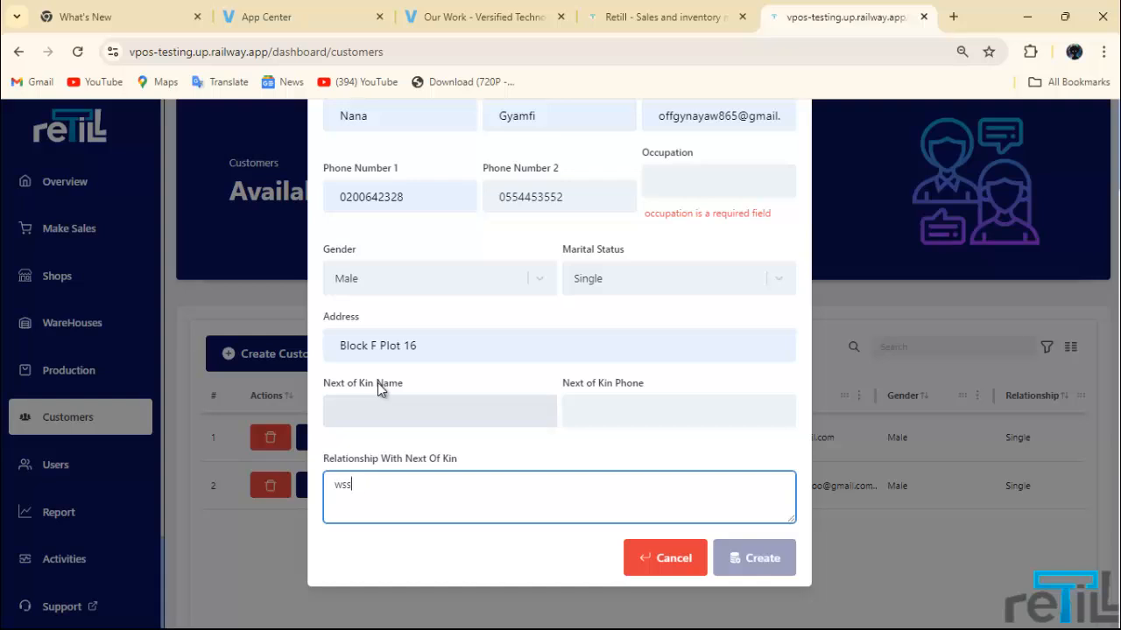
pyautogui.click(615, 425)
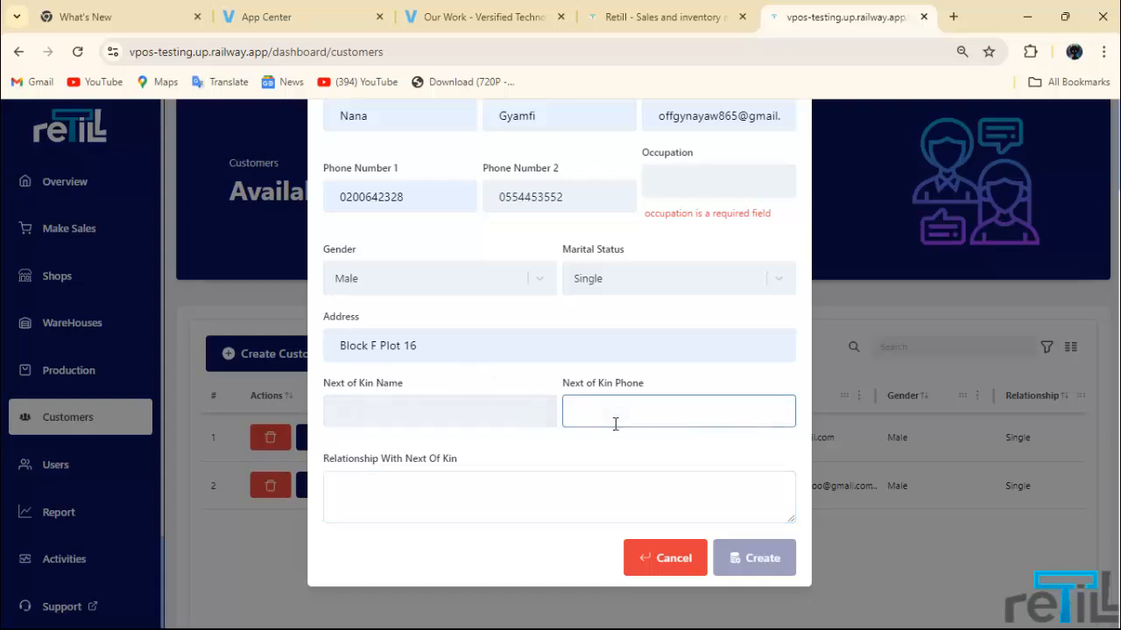
pyautogui.press('BackSpace')
pyautogui.press('BackSpace')
pyautogui.press('BackSpace')
pyautogui.press('BackSpace')
pyautogui.press('BackSpace')
# Step: Enter the next of kin's name and set the relationship to 'daughter'
pyautogui.click(492, 426)
pyautogui.write('ama')
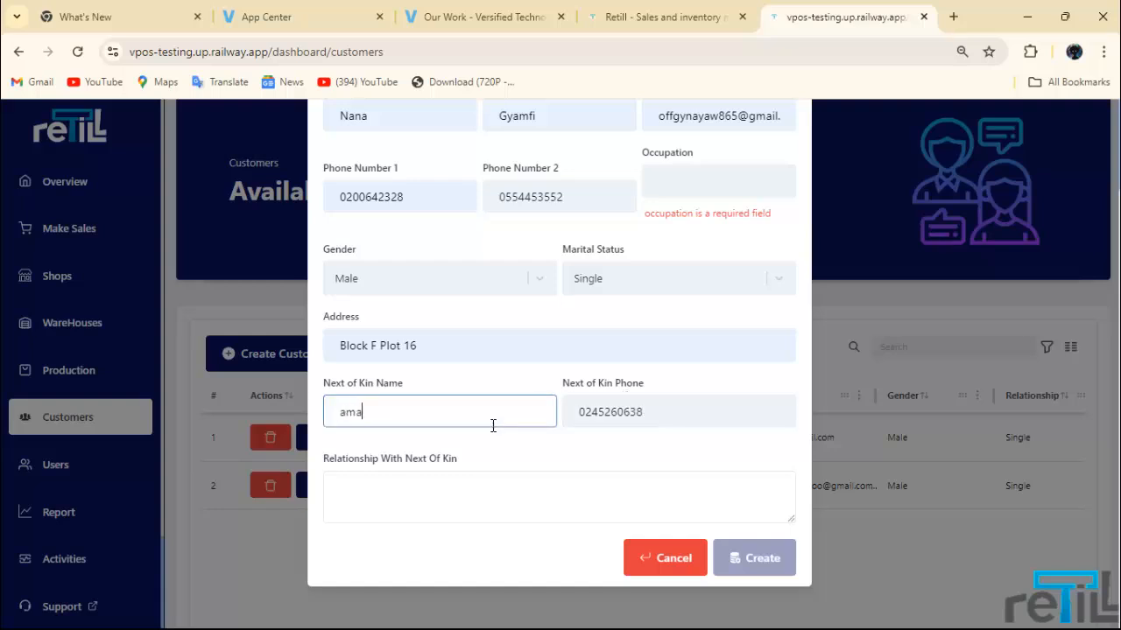
pyautogui.click(517, 503)
pyautogui.write('aaaa')
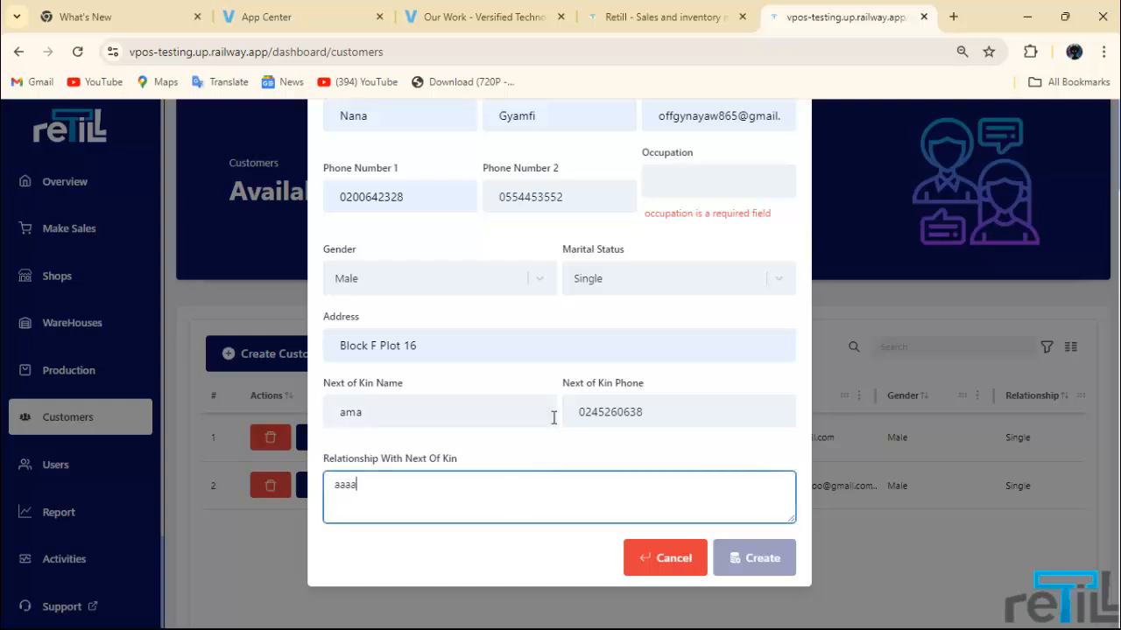
pyautogui.scroll(2, 560, 395)
pyautogui.scroll(-2, 525, 482)
pyautogui.press('BackSpace')
pyautogui.press('BackSpace')
pyautogui.press('BackSpace')
pyautogui.write('daughter')
# Step: Set occupation to Teaching and create the customer
pyautogui.click(718, 180)
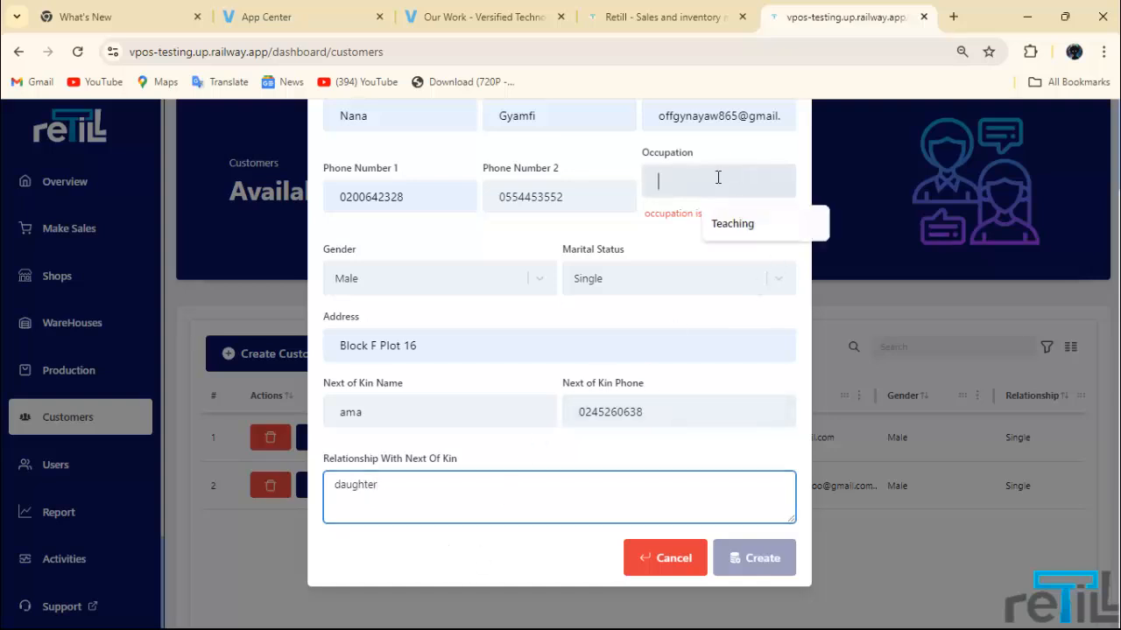
pyautogui.click(720, 220)
pyautogui.click(733, 558)
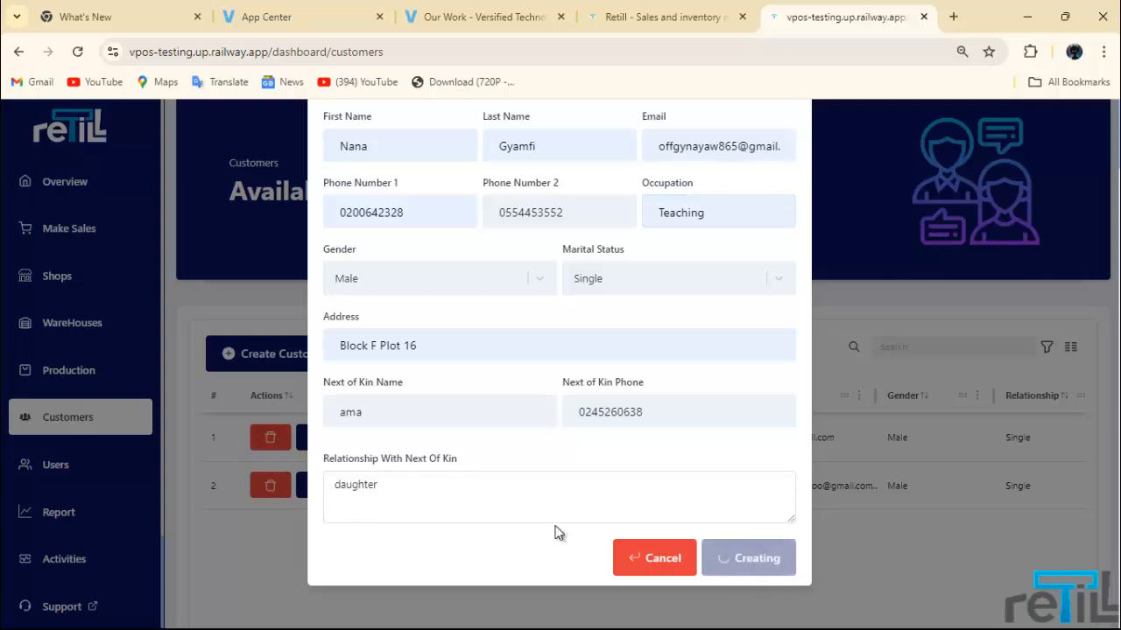
pyautogui.scroll(-1, 758, 506)
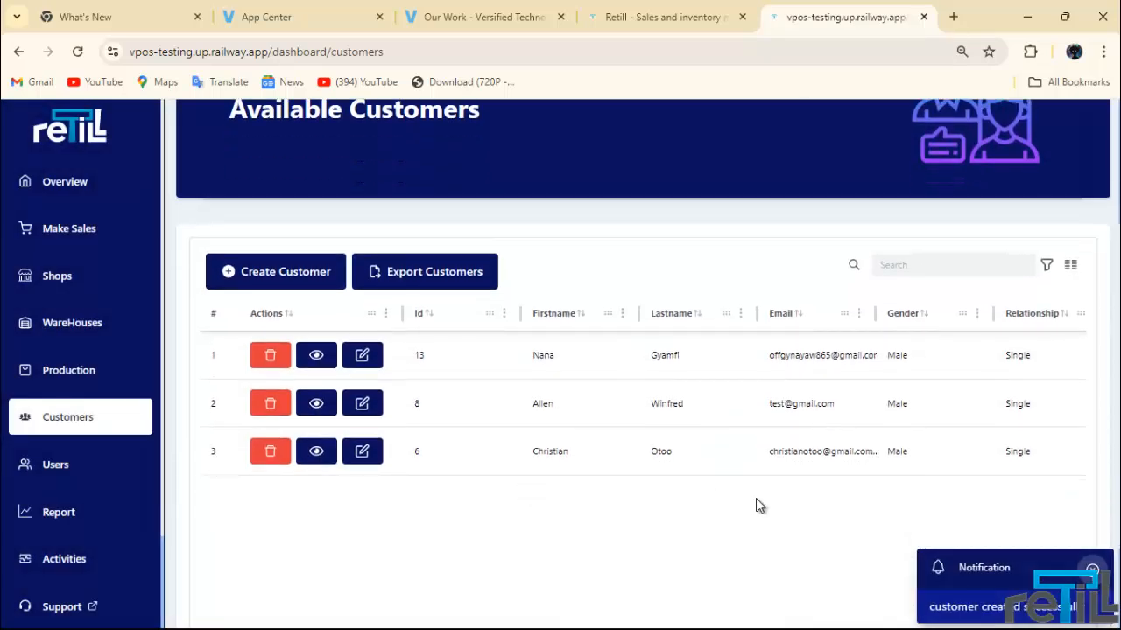
pyautogui.click(428, 282)
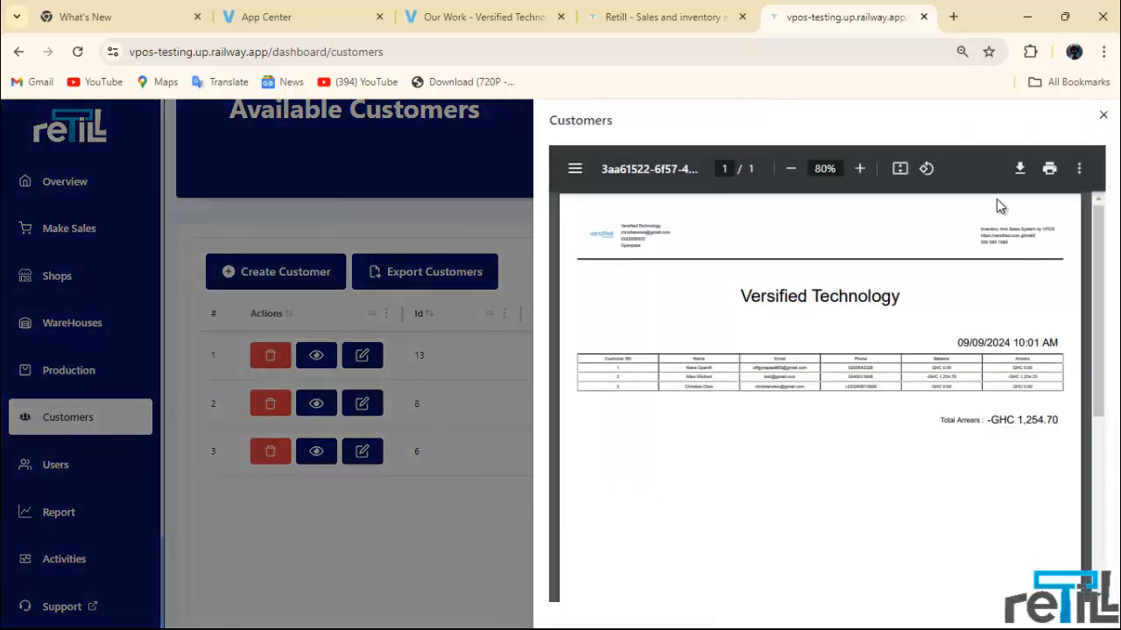
pyautogui.click(859, 168)
pyautogui.click(859, 169)
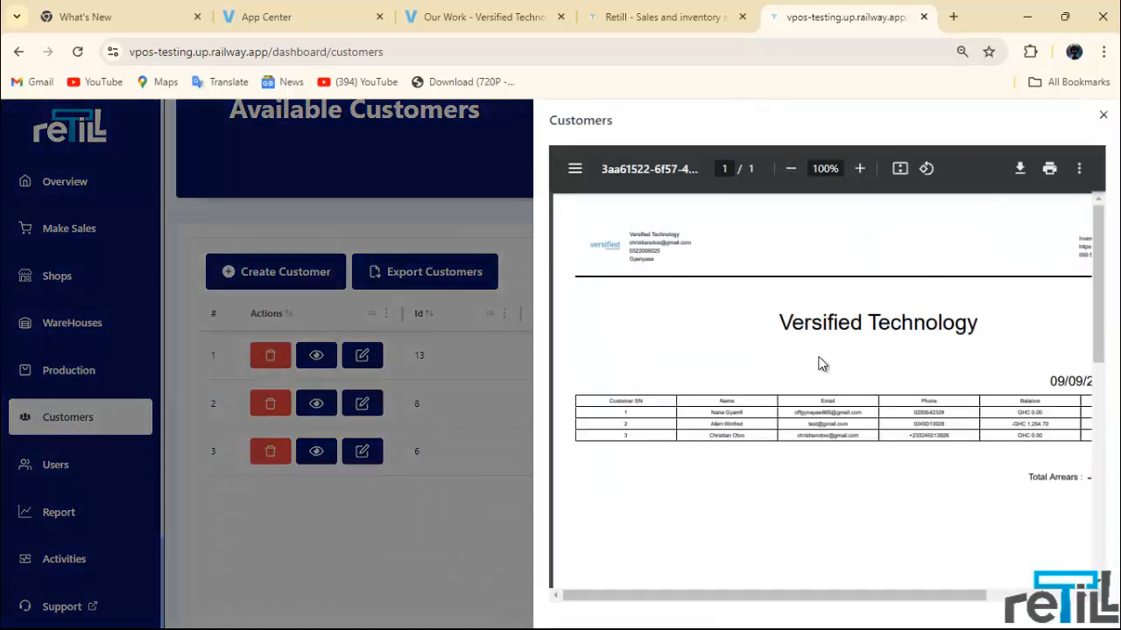
pyautogui.moveTo(833, 602); pyautogui.dragTo(758, 588)
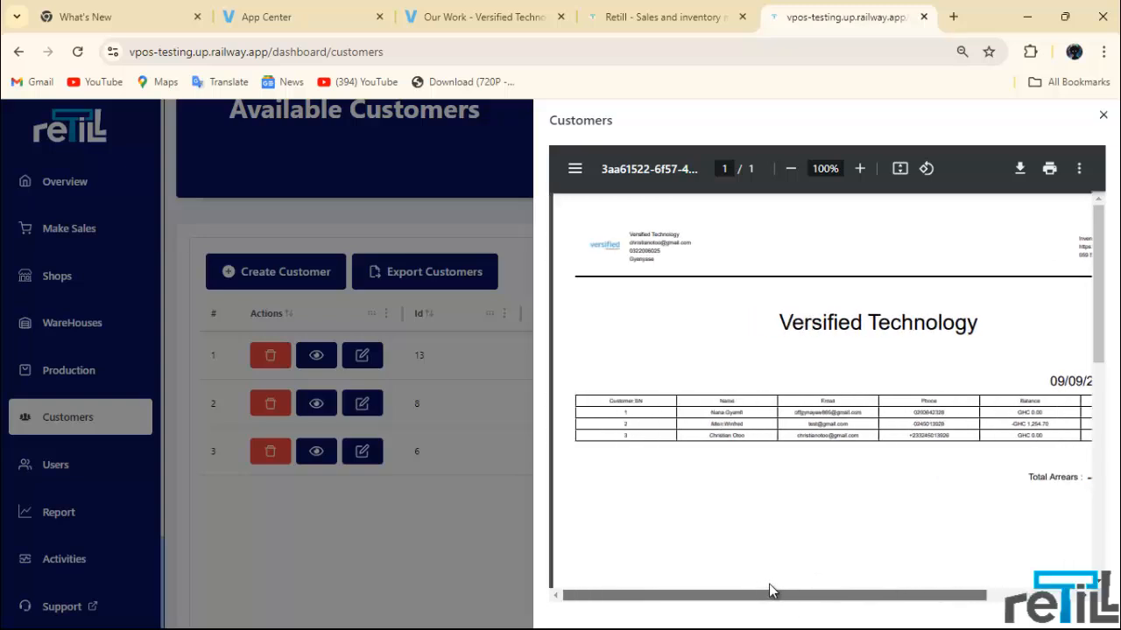
pyautogui.moveTo(850, 590)
pyautogui.mouseDown()
pyautogui.moveTo(939, 588)
pyautogui.moveTo(850, 585)
pyautogui.mouseUp()
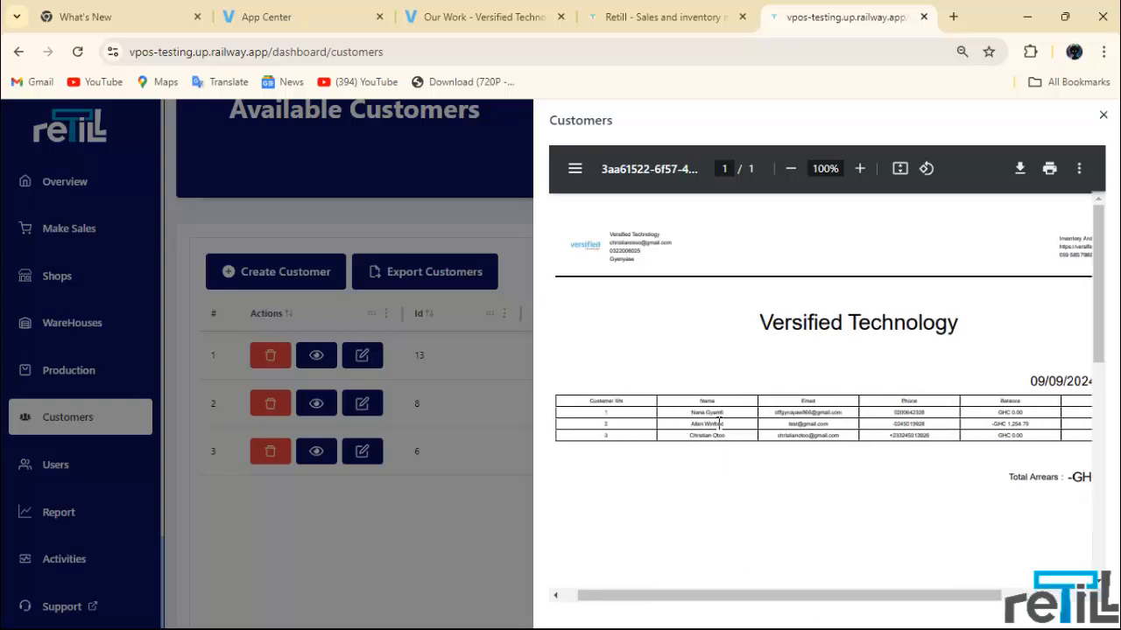
pyautogui.click(1103, 118)
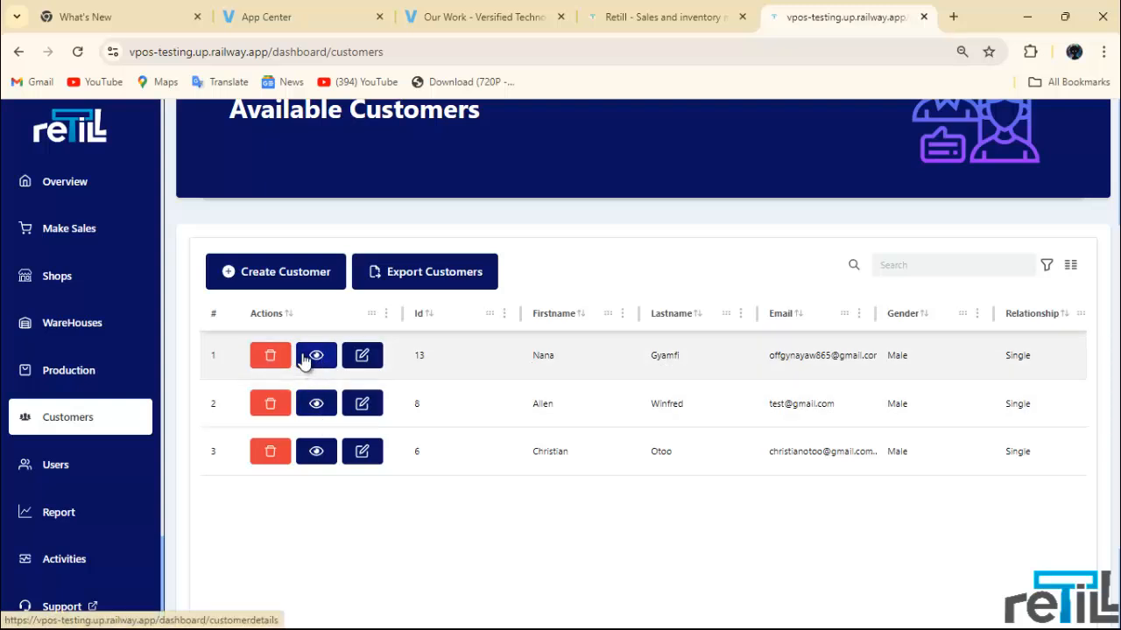
pyautogui.click(311, 357)
pyautogui.scroll(-5, 395, 412)
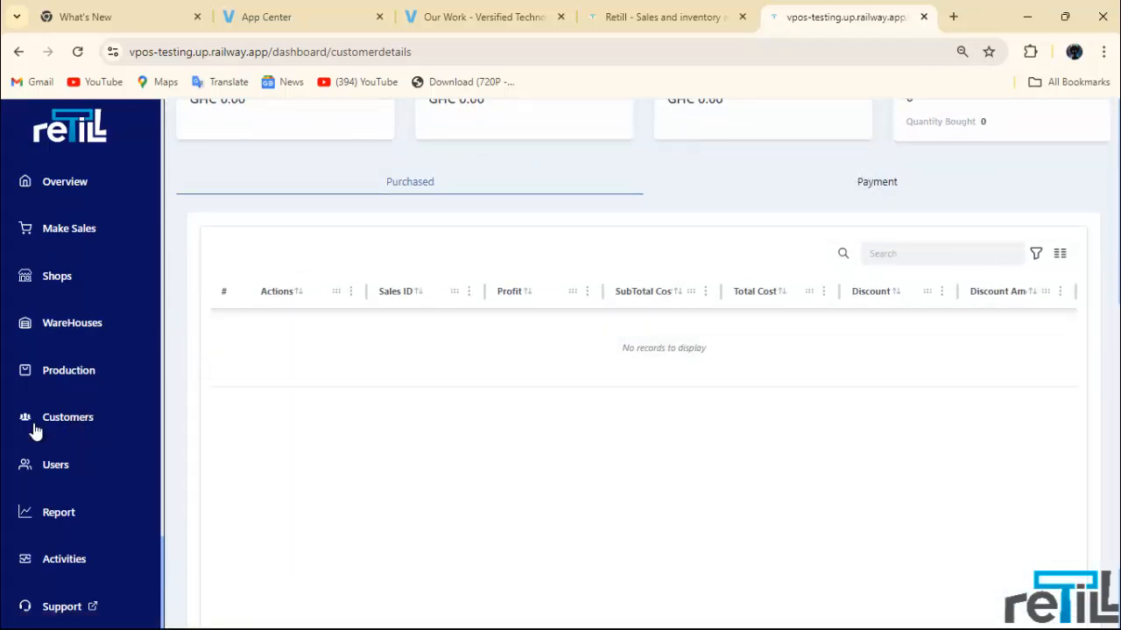
pyautogui.click(45, 424)
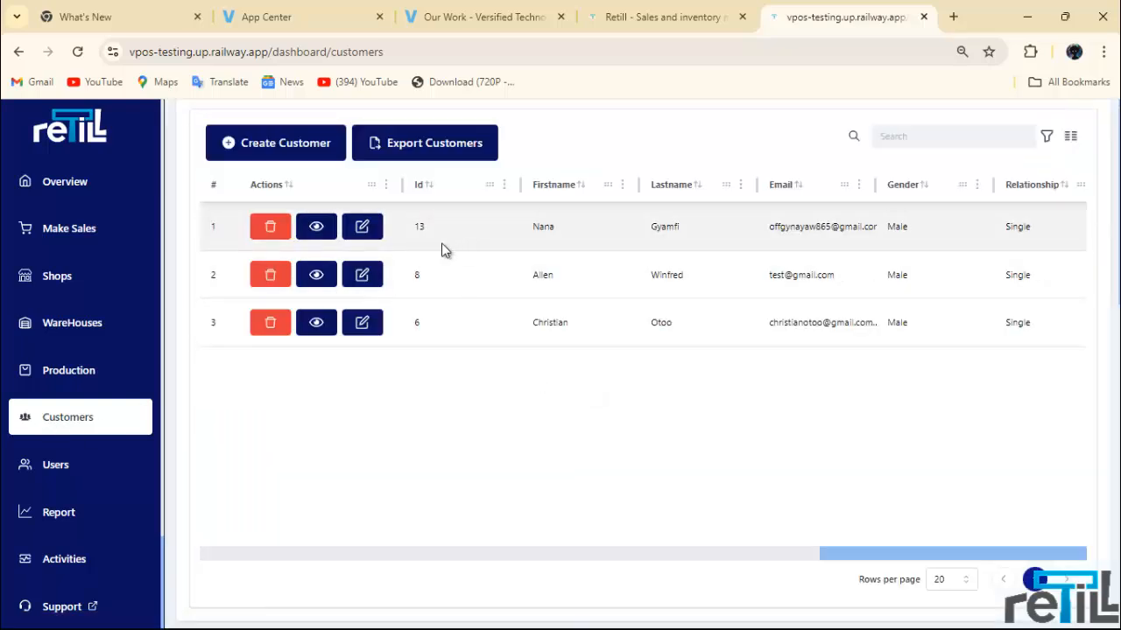
pyautogui.scroll(1, 386, 245)
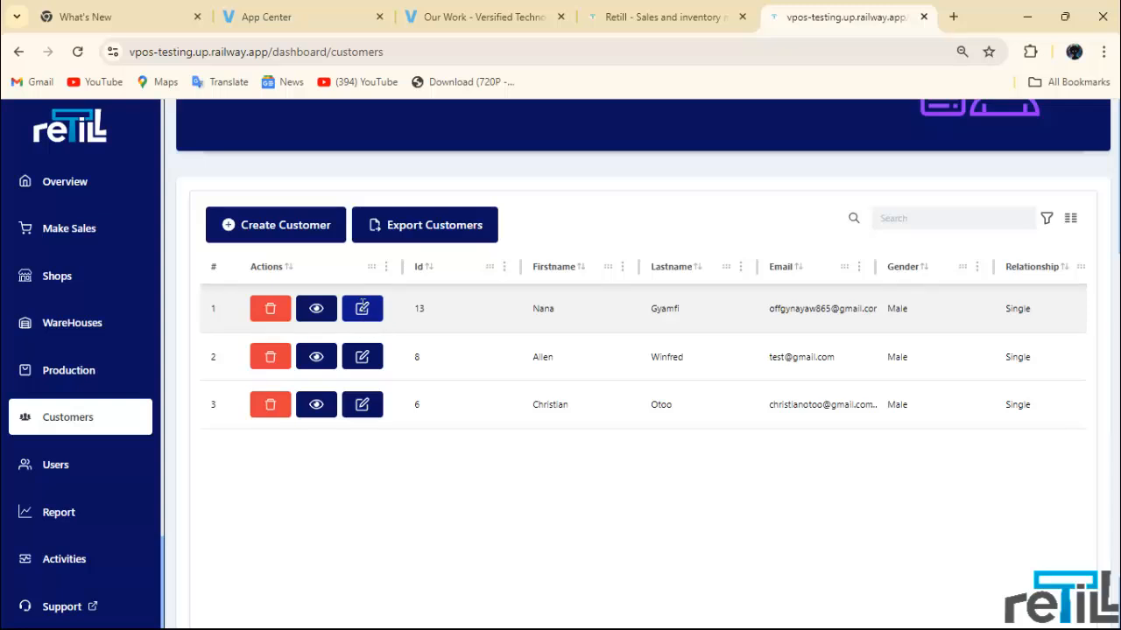
# Step: Delete the new customer in row 1 after briefly opening and closing its edit form
pyautogui.click(363, 308)
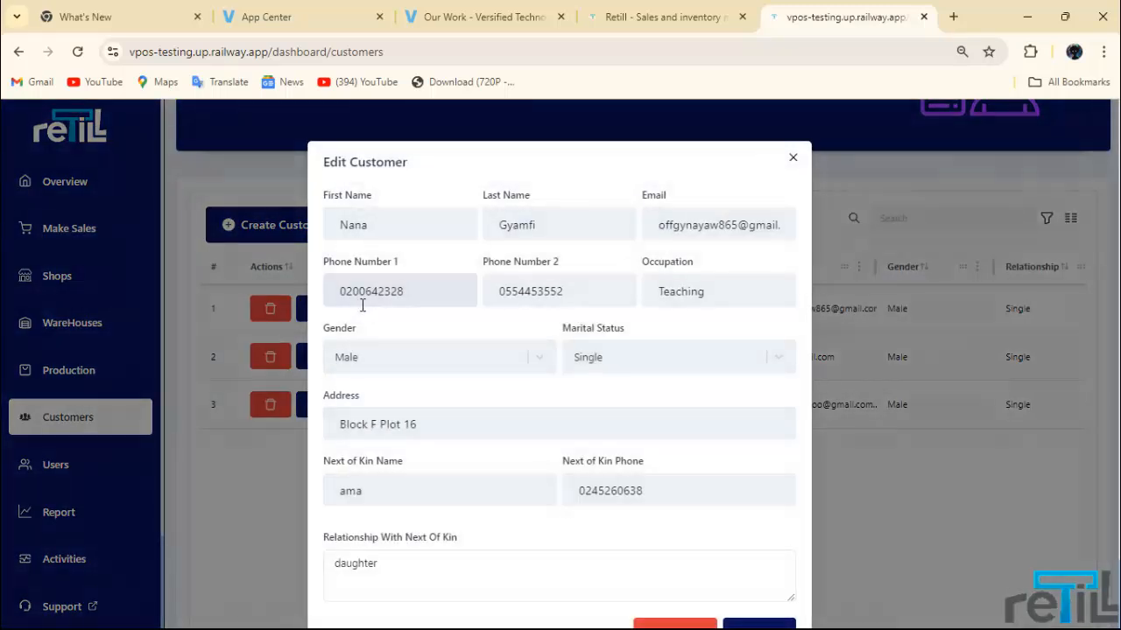
pyautogui.click(793, 157)
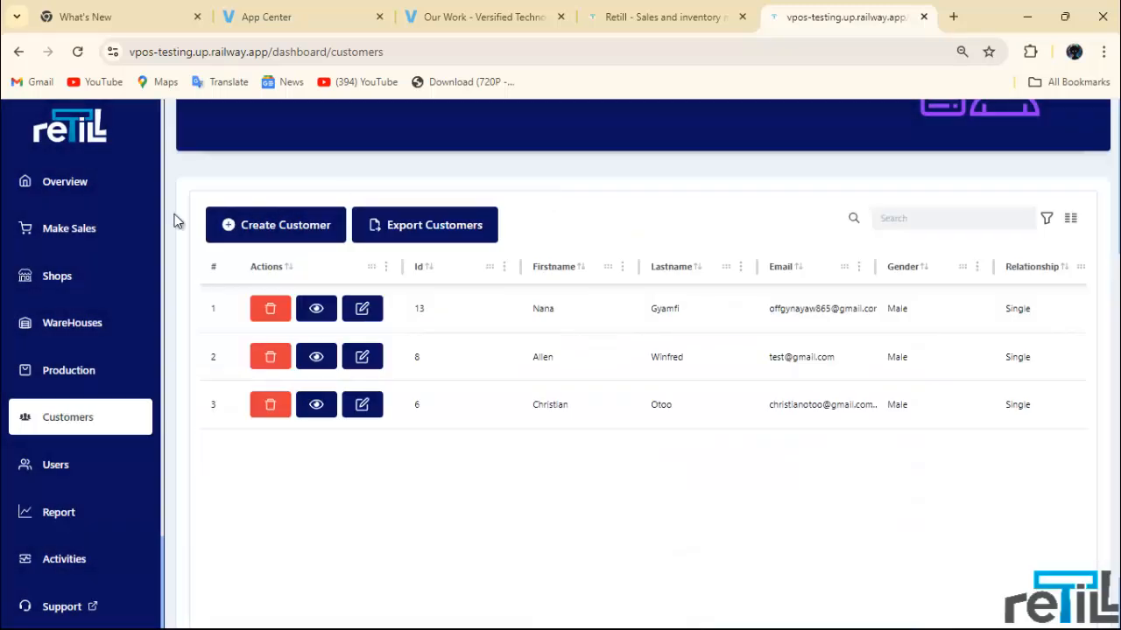
pyautogui.click(273, 313)
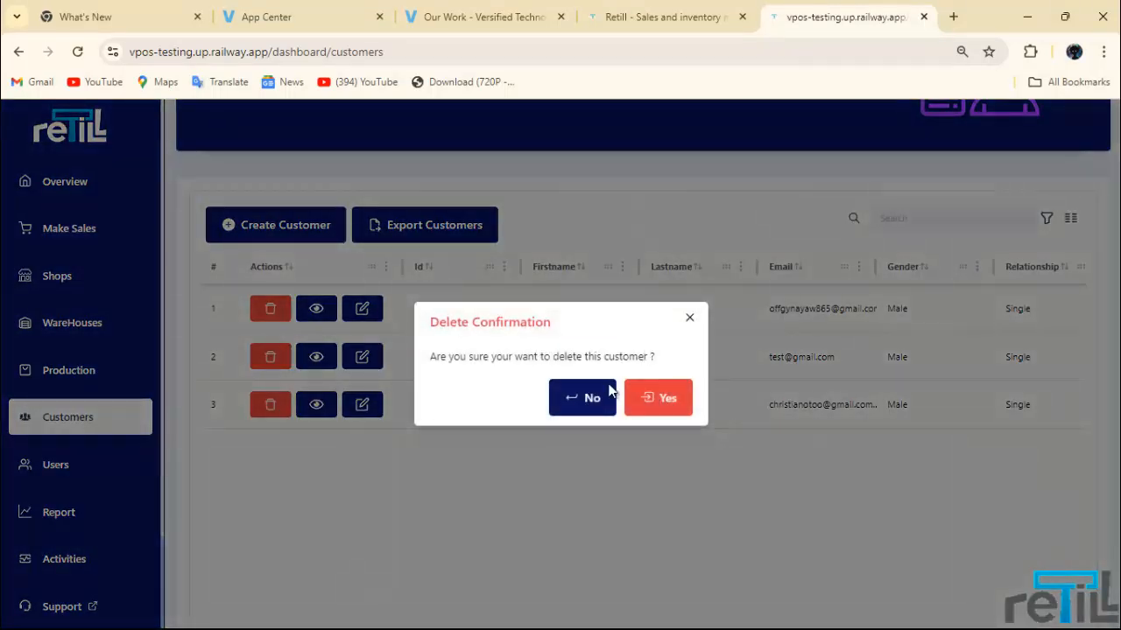
pyautogui.click(674, 395)
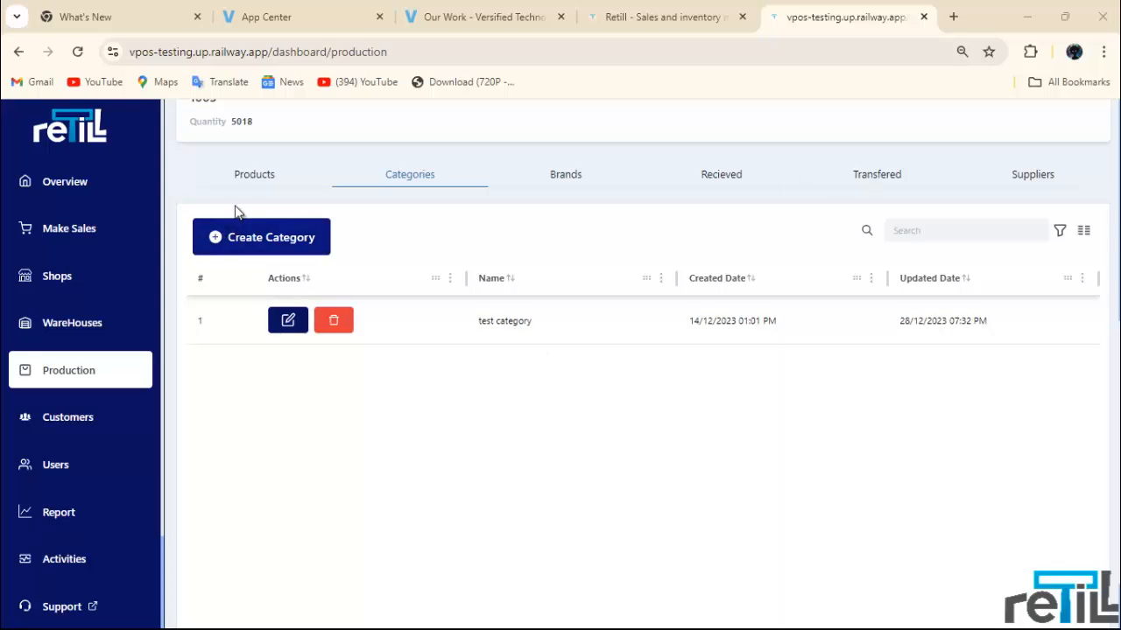
# Step: Show the Production page's Categories tab listing only 'test category'
pyautogui.scroll(5, 284, 190)
pyautogui.scroll(-4, 328, 303)
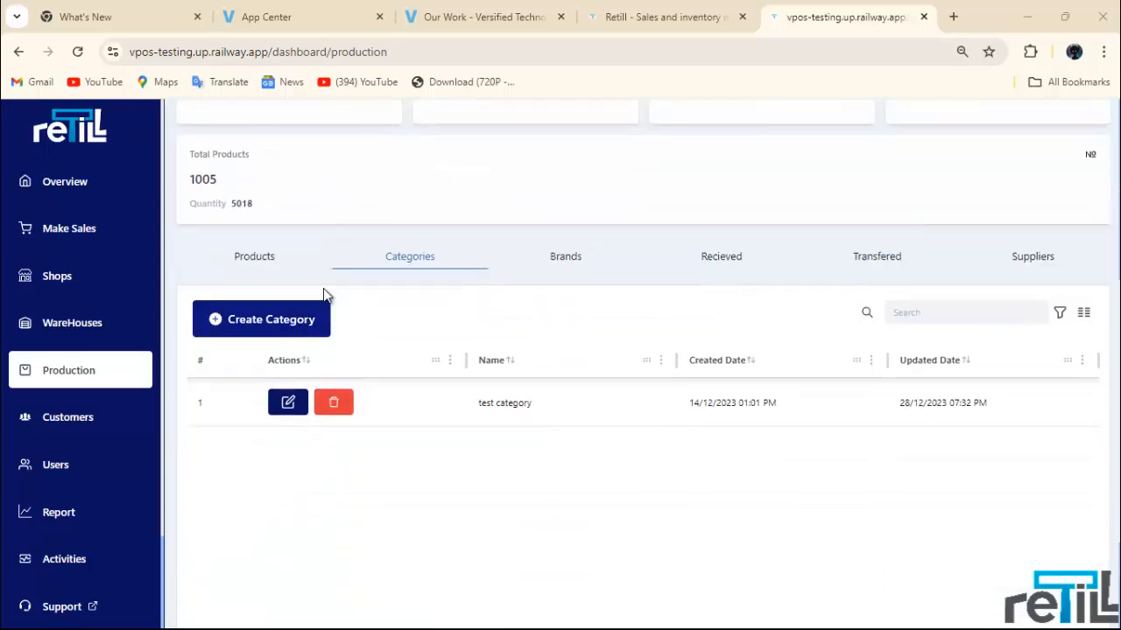
pyautogui.click(271, 265)
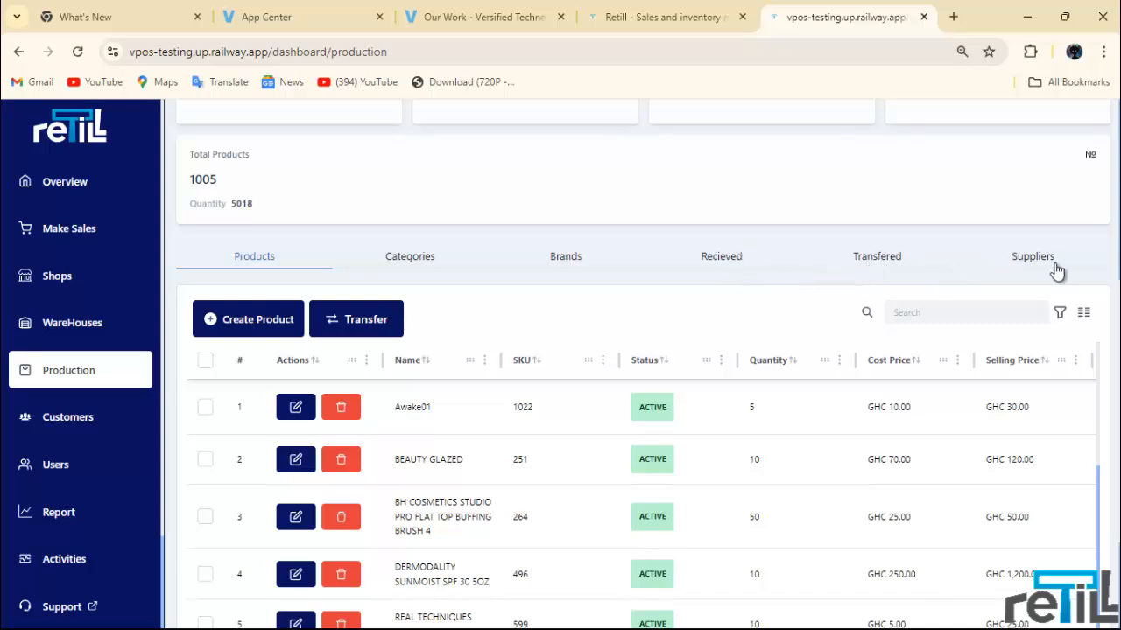
pyautogui.click(408, 267)
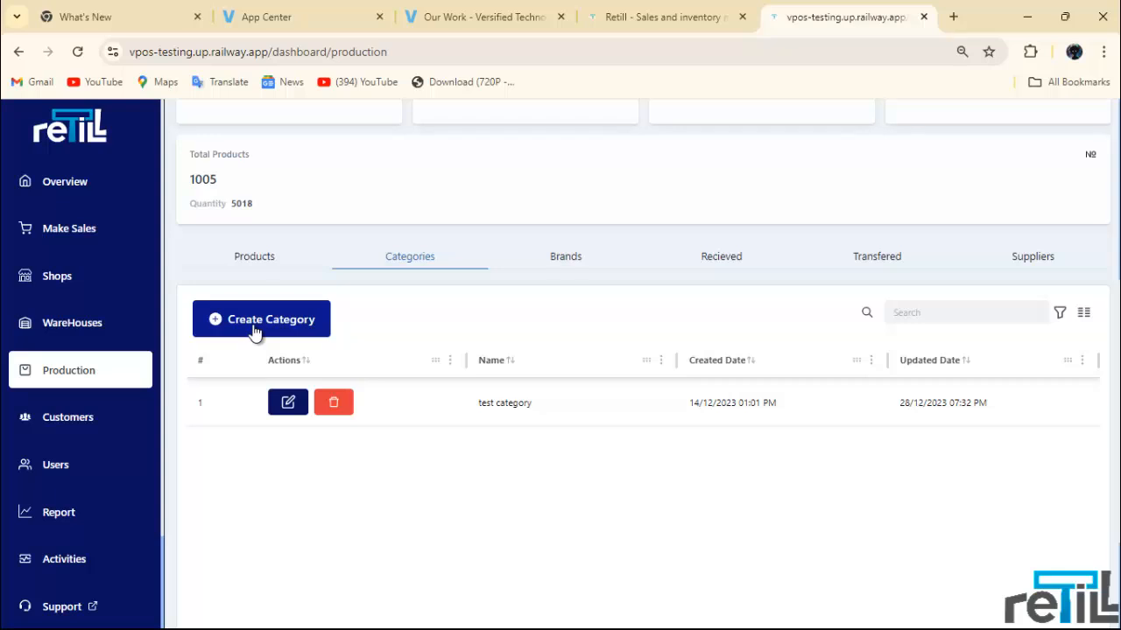
# Step: Create a new product category named 'Antimarials'
pyautogui.click(252, 323)
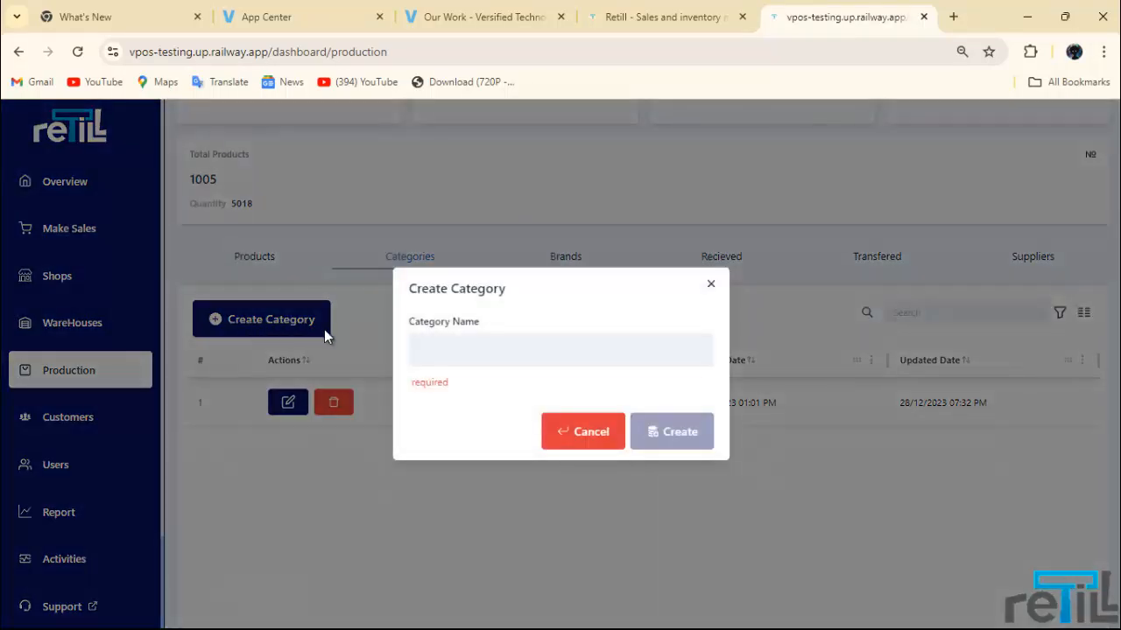
pyautogui.click(492, 347)
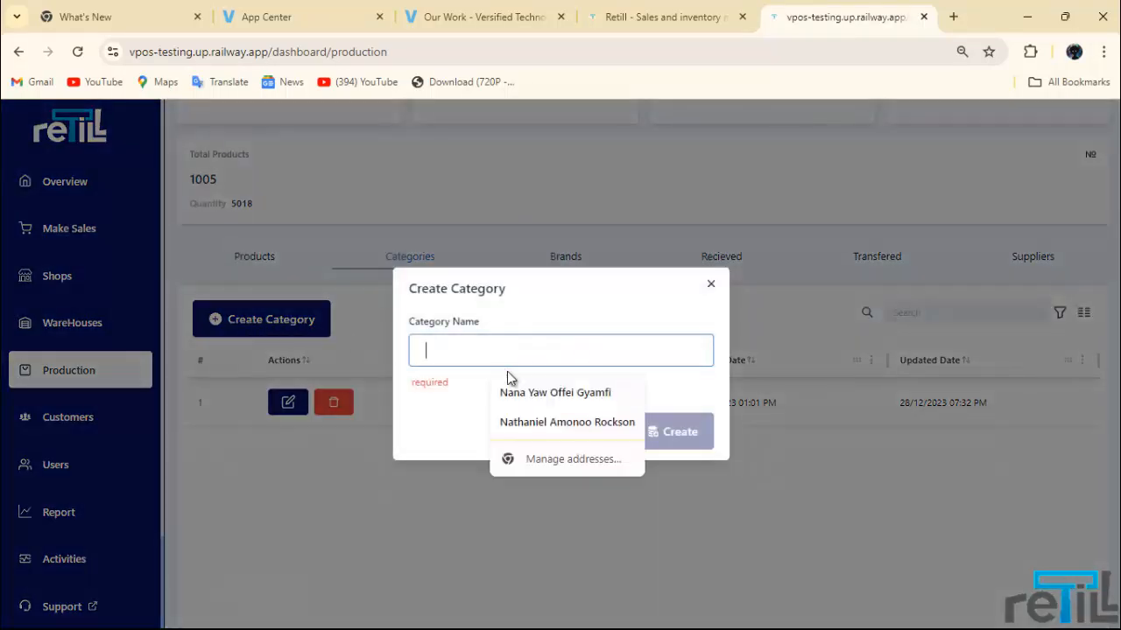
pyautogui.write('Ant')
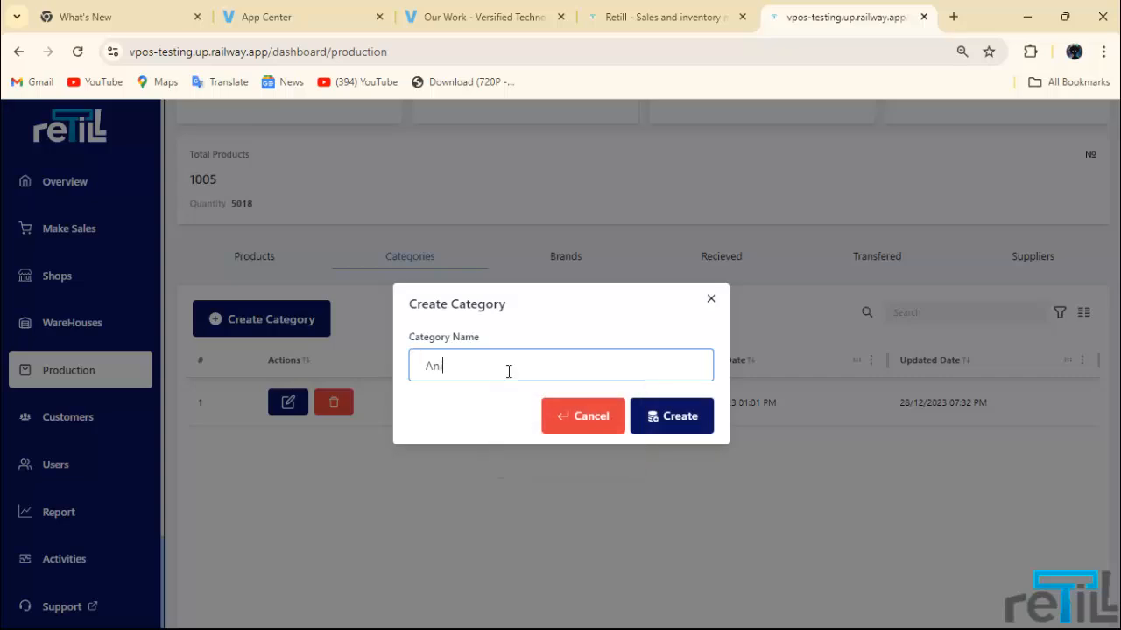
pyautogui.write('imarials')
pyautogui.click(675, 417)
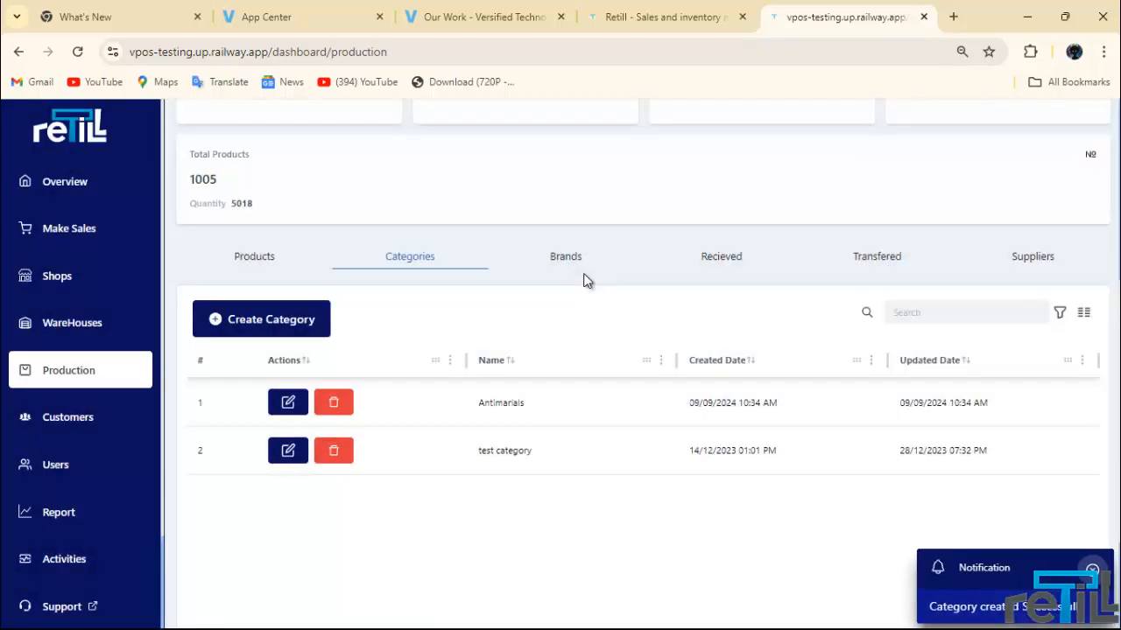
# Step: Create a new brand named 'Lonart' and return to the Products list
pyautogui.click(569, 259)
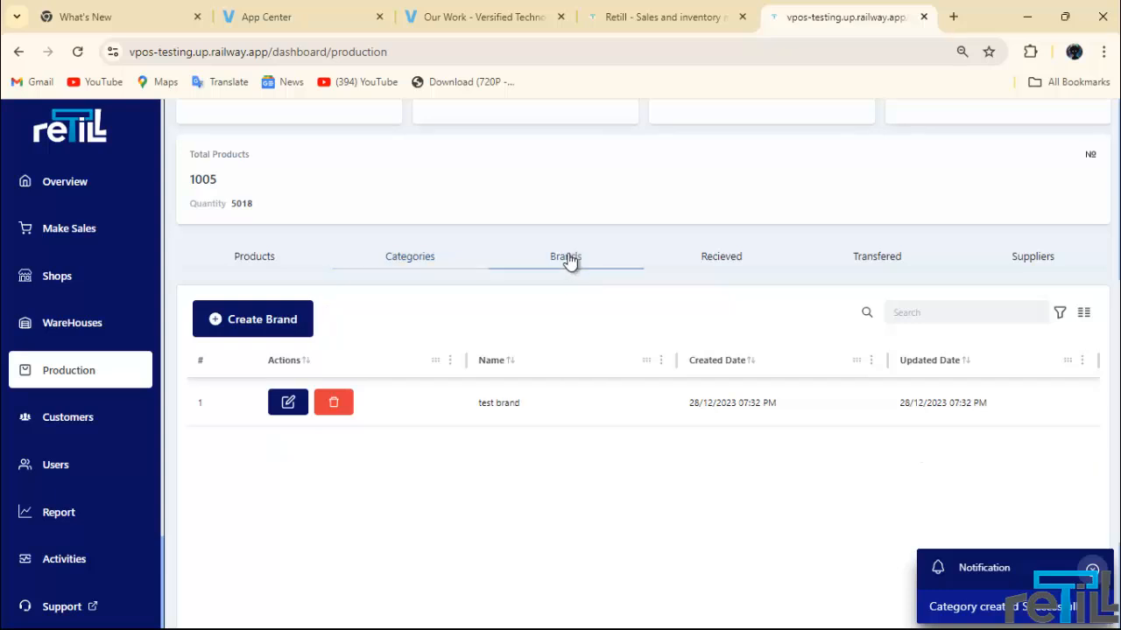
pyautogui.click(288, 330)
pyautogui.click(555, 362)
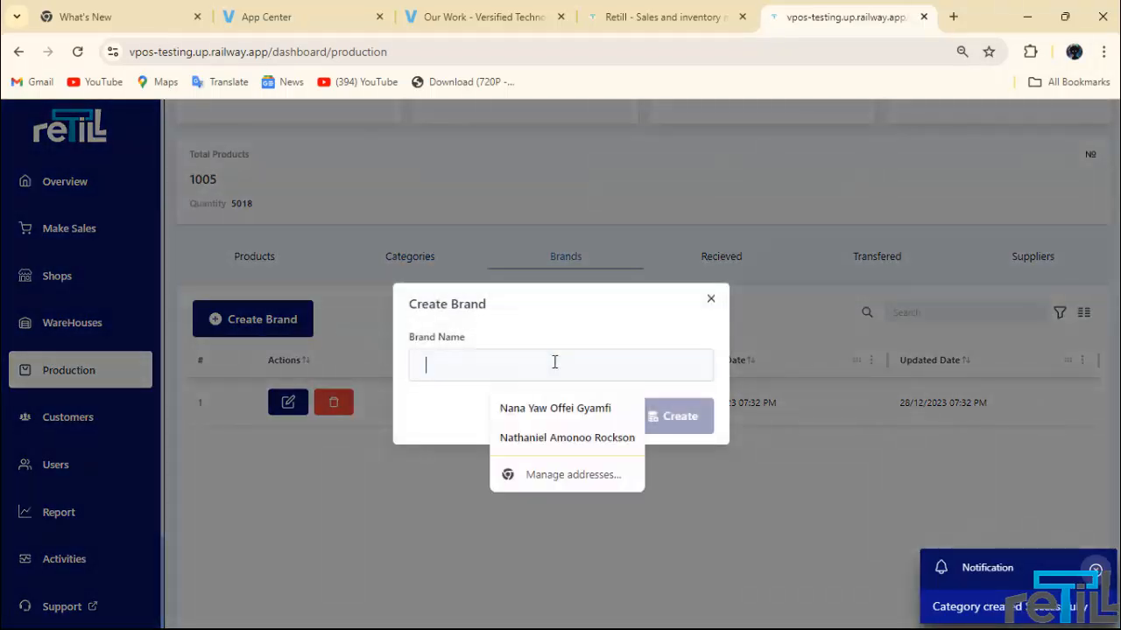
pyautogui.write('Lonart')
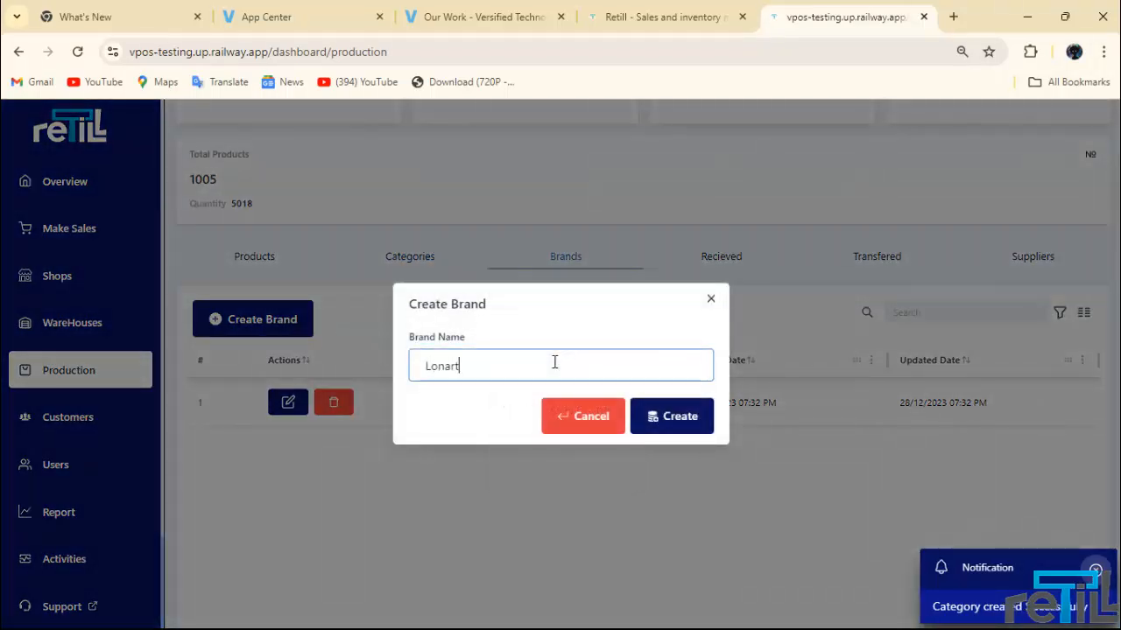
pyautogui.click(667, 405)
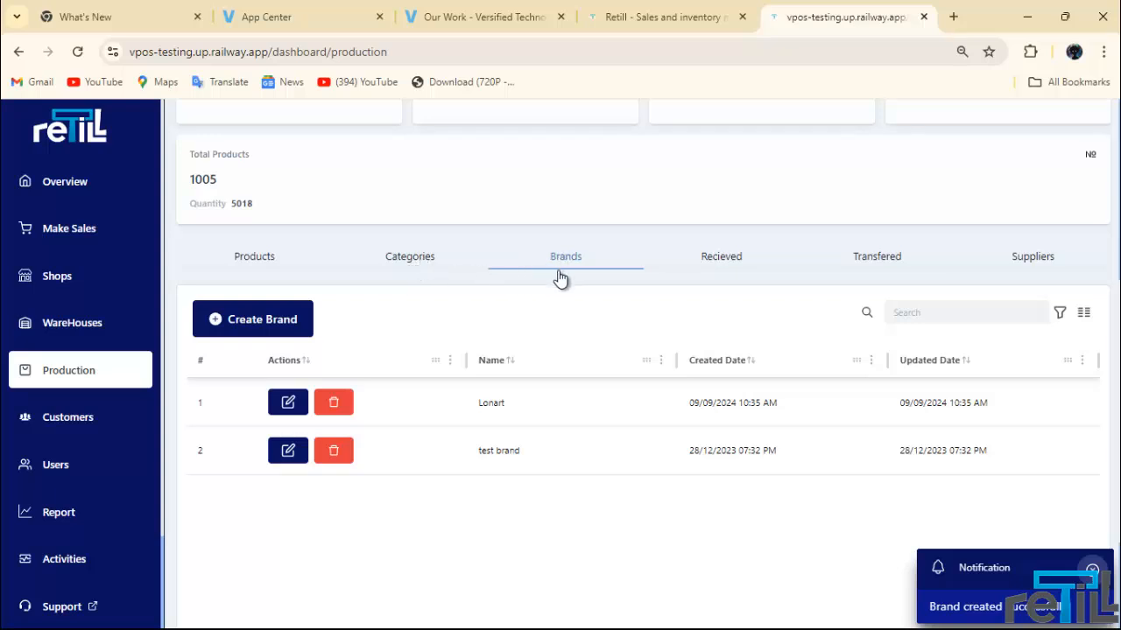
pyautogui.click(266, 260)
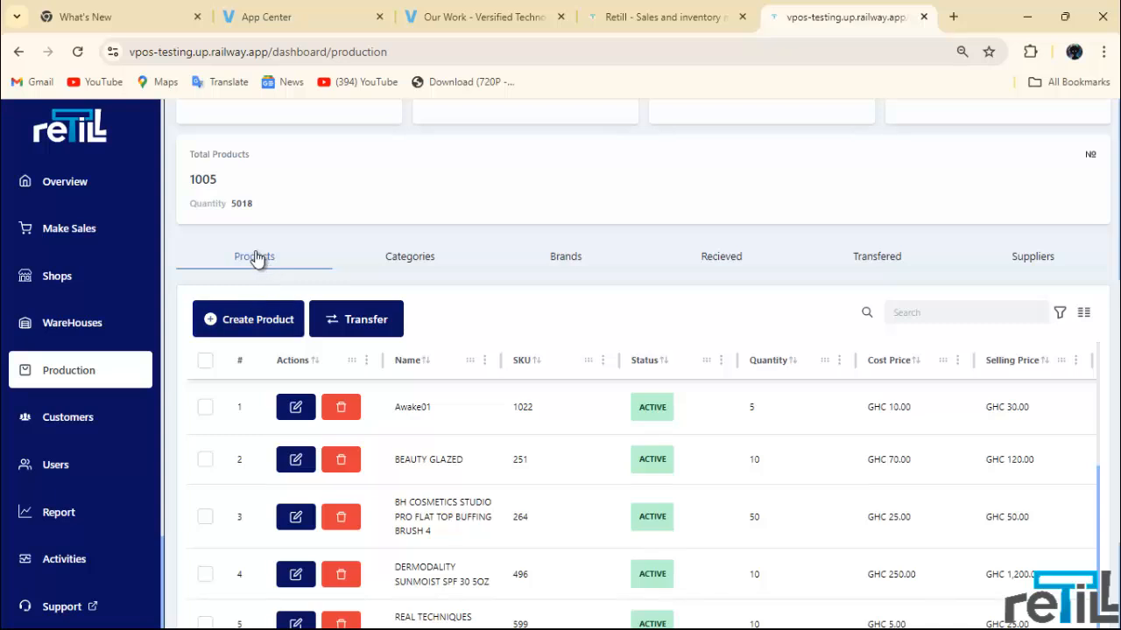
# Step: Start a new product 'Armthemeter Lumnfantrine' with cost price 5 and selling price 10
pyautogui.click(261, 322)
pyautogui.click(400, 249)
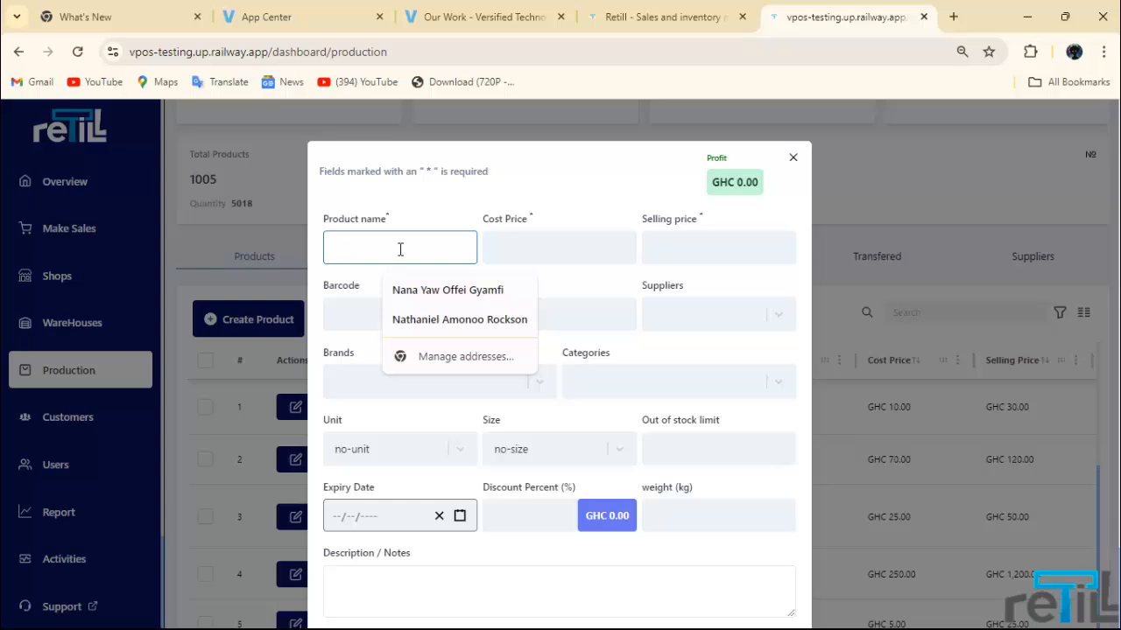
pyautogui.write('Armthe')
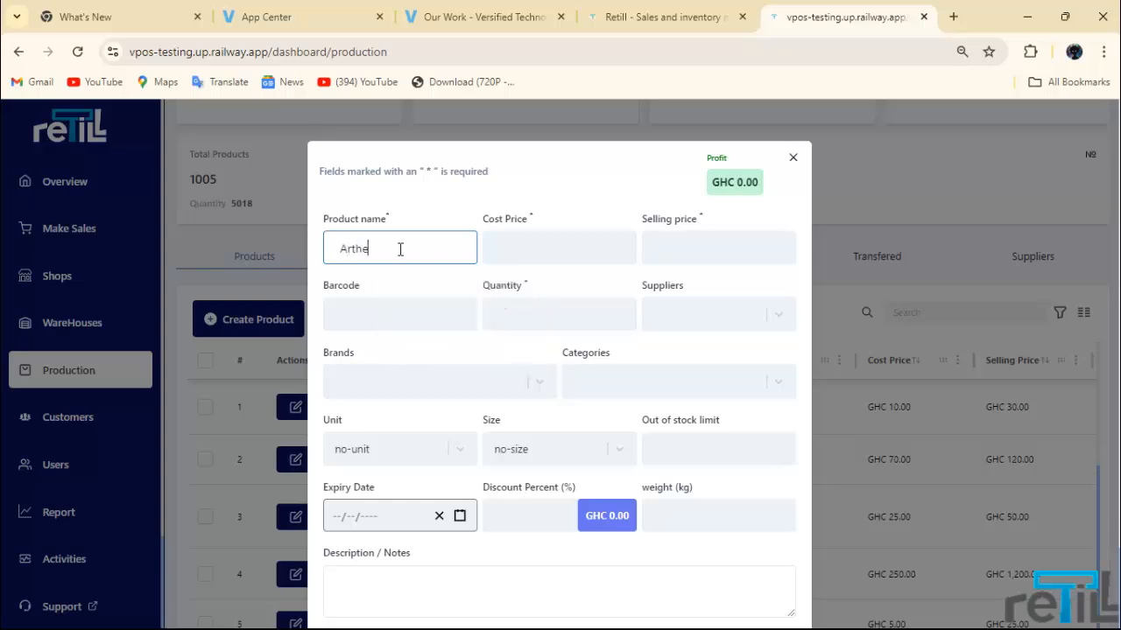
pyautogui.write('met')
pyautogui.write('er')
pyautogui.write(' L')
pyautogui.write('umn')
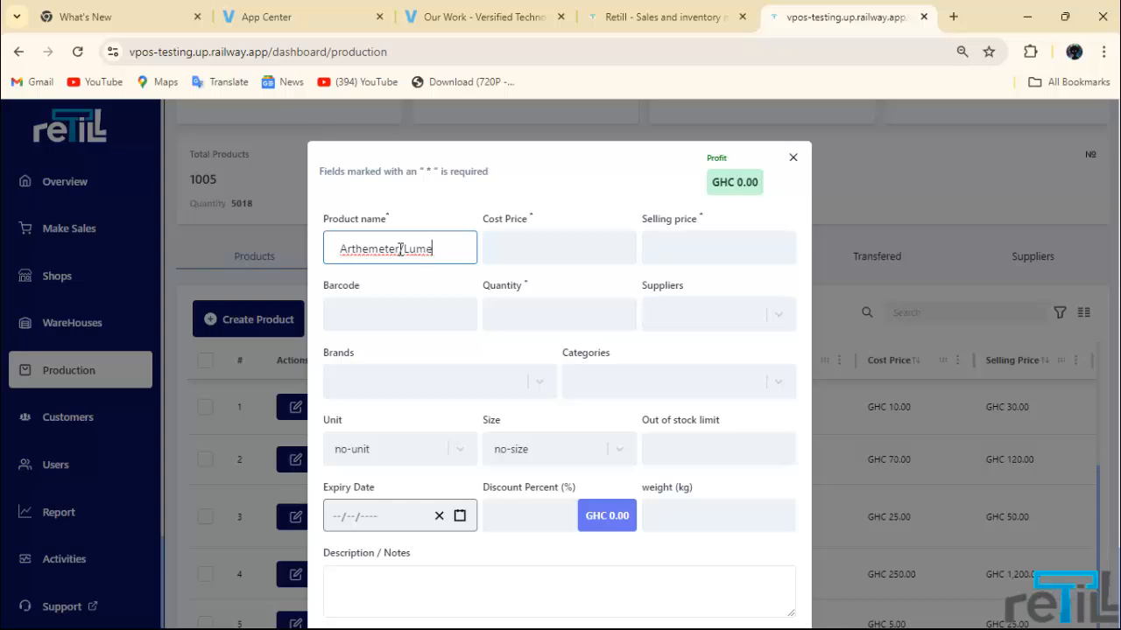
pyautogui.write('fantrine')
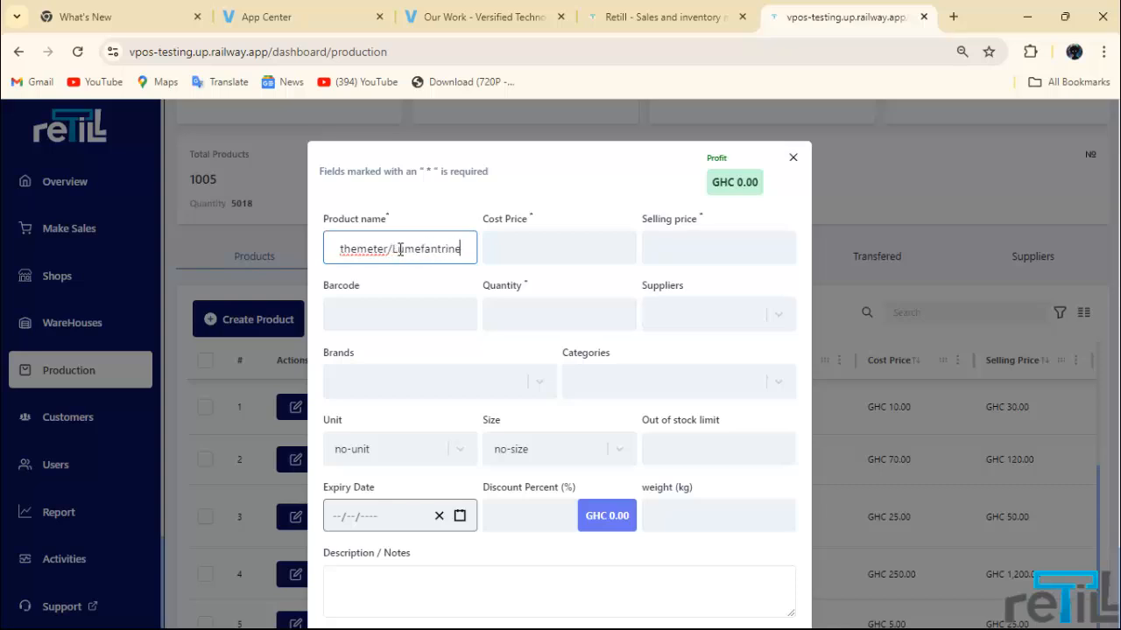
pyautogui.click(508, 254)
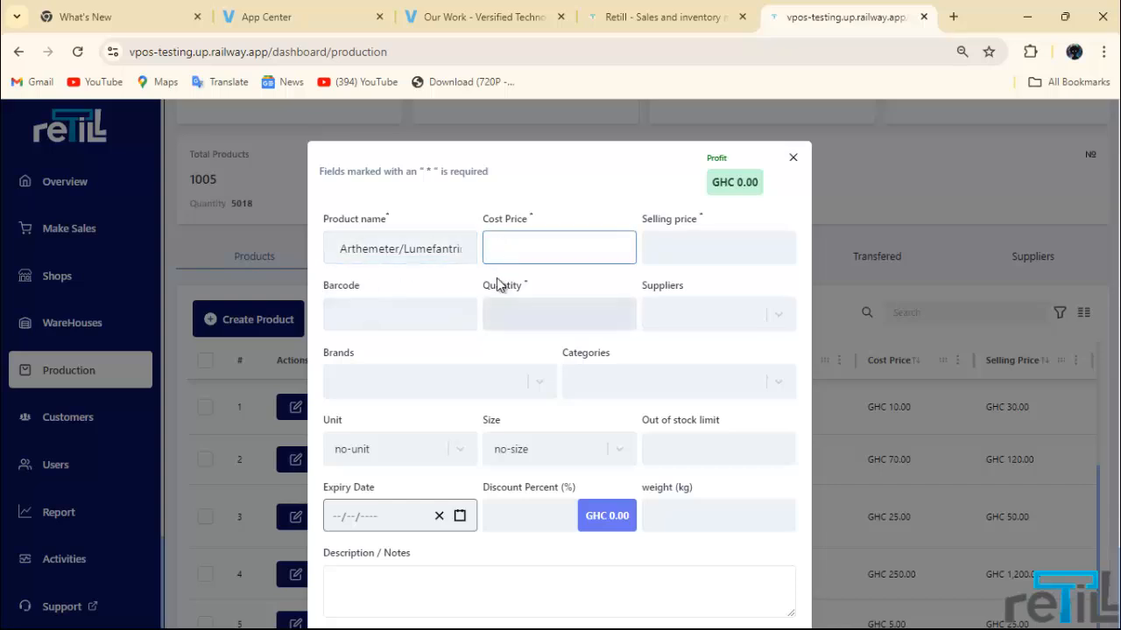
pyautogui.write('5')
pyautogui.click(662, 254)
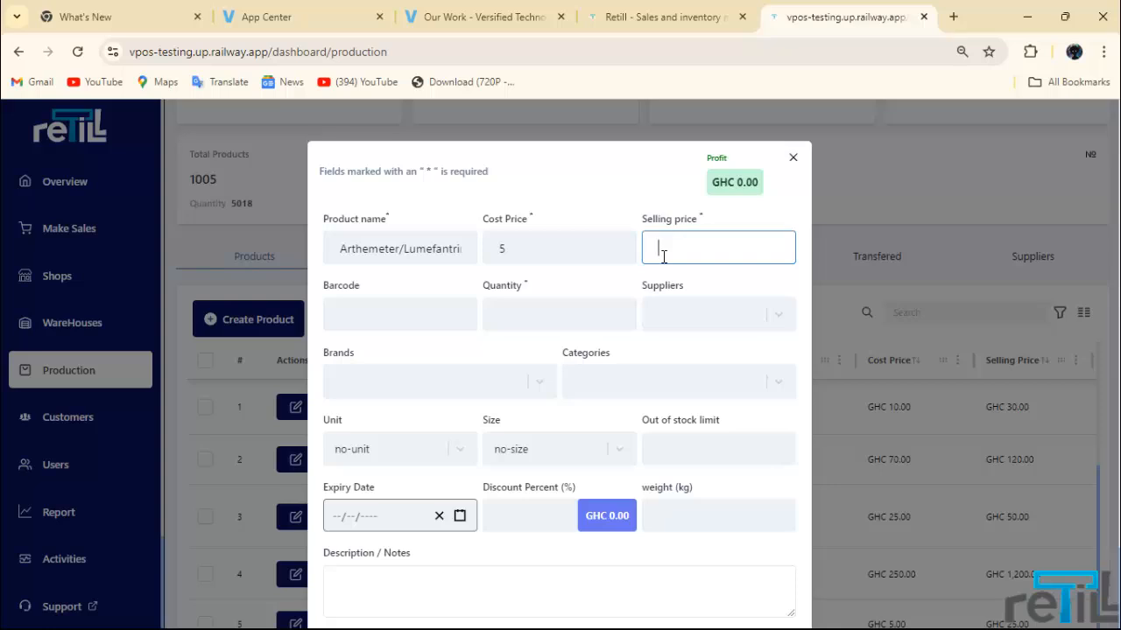
pyautogui.write('10')
pyautogui.click(429, 311)
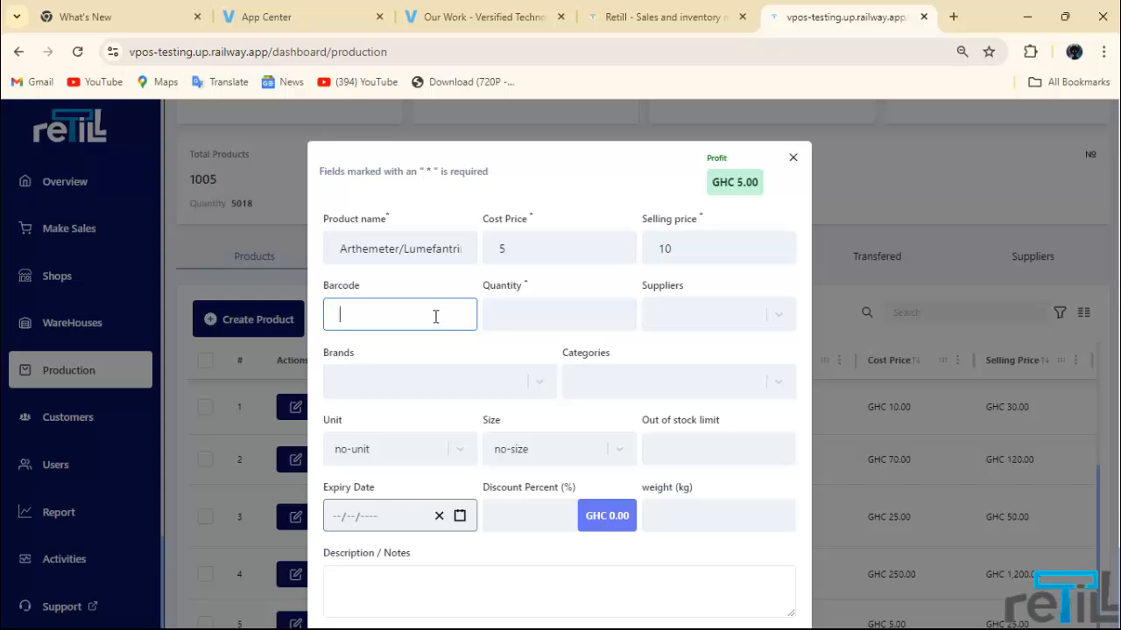
pyautogui.click(580, 315)
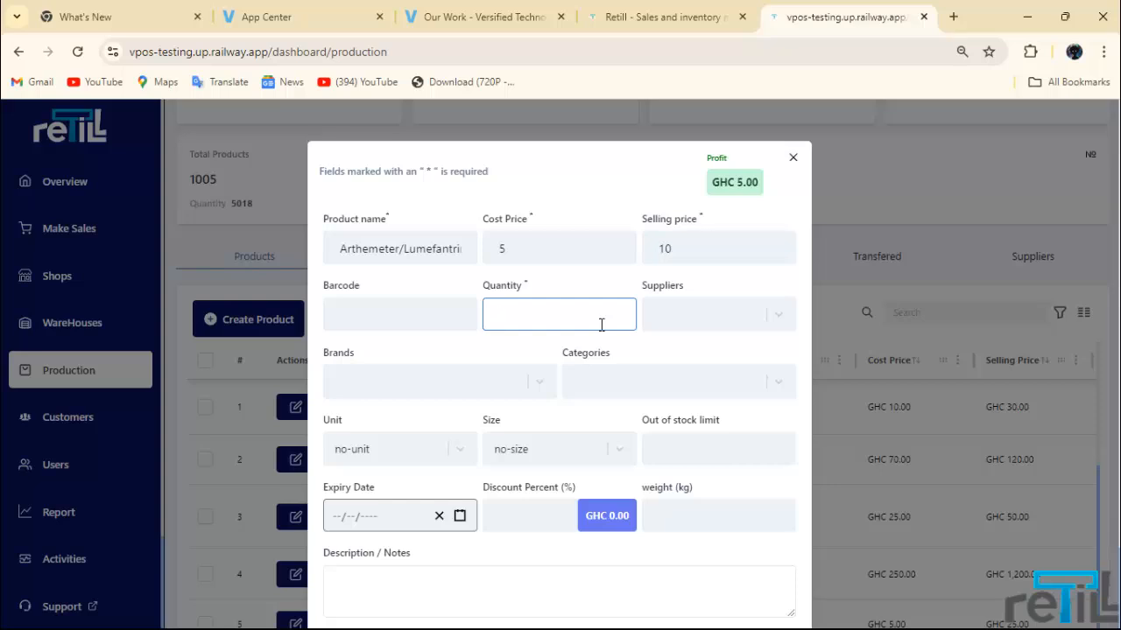
# Step: Set the product quantity to 10 and assign the Antimarials category
pyautogui.write('10')
pyautogui.click(695, 324)
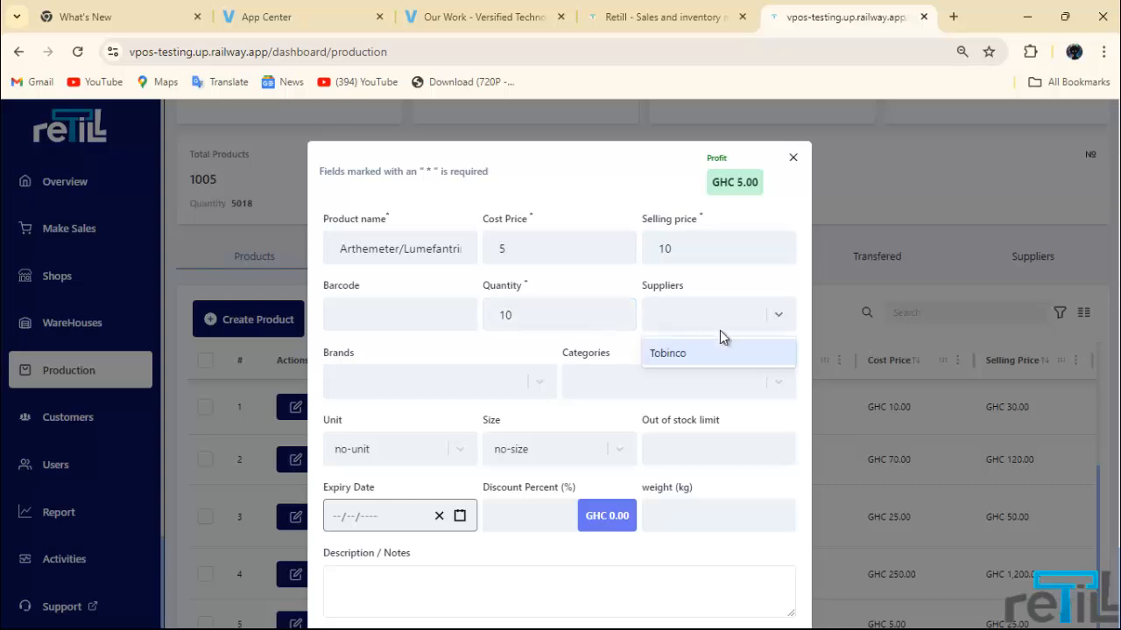
pyautogui.click(719, 319)
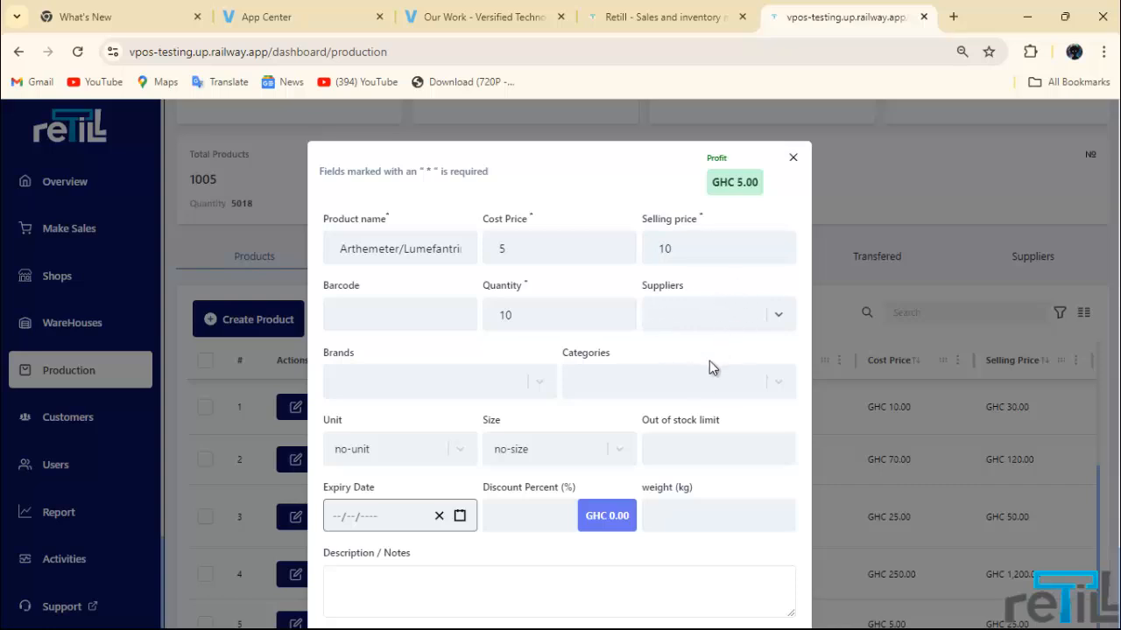
pyautogui.click(666, 379)
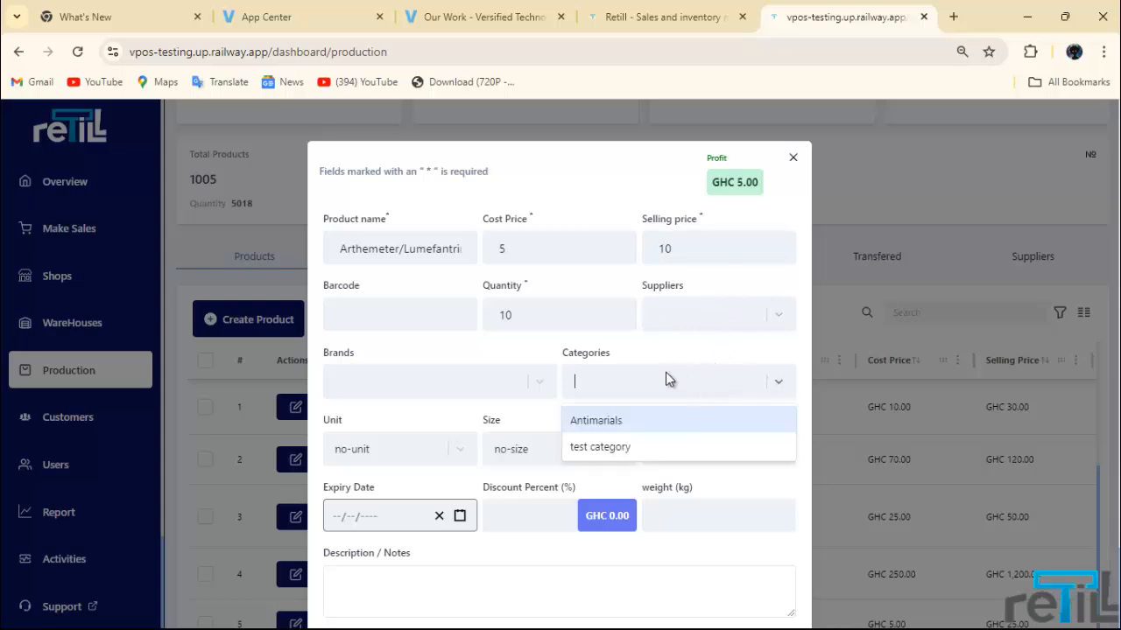
pyautogui.click(624, 420)
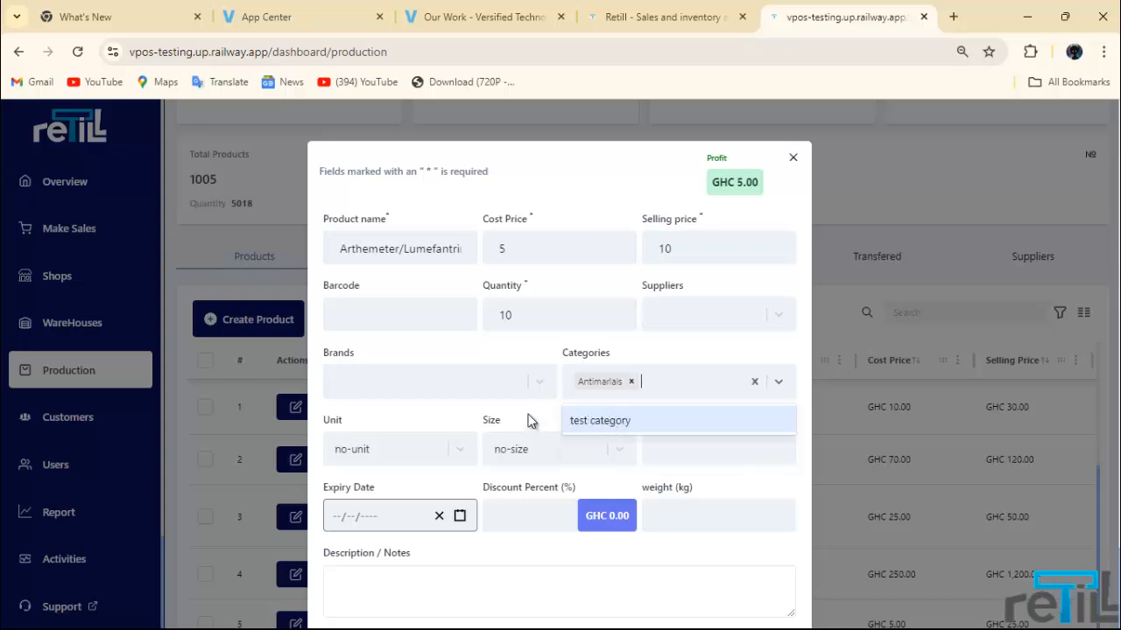
# Step: Assign the Lonart brand, removing the extra test brand, and leave unit unset
pyautogui.click(522, 383)
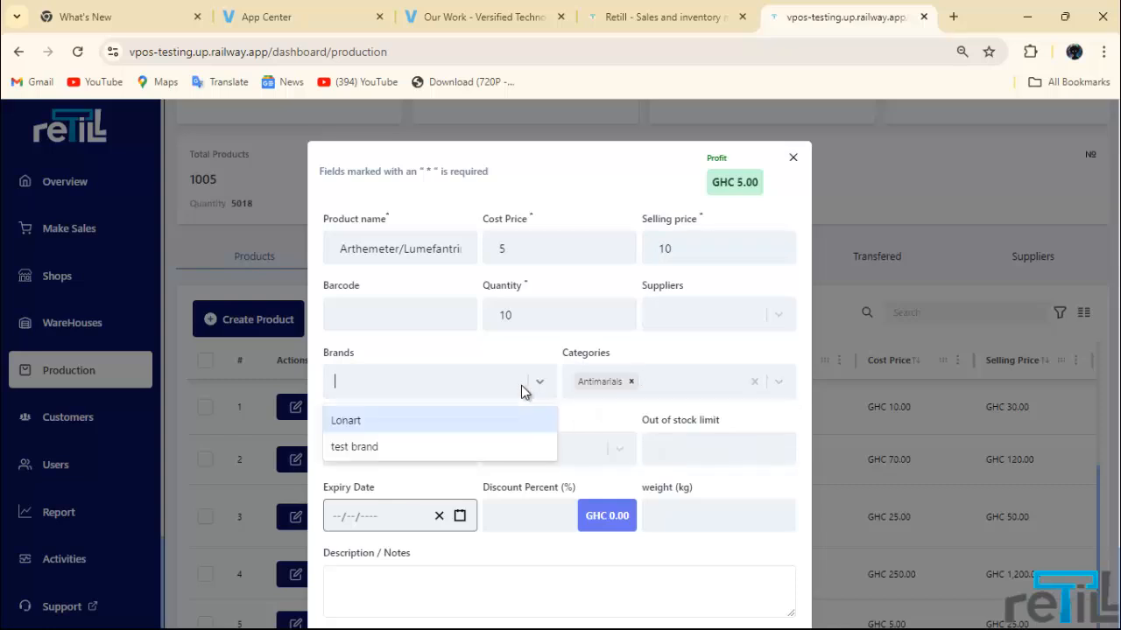
pyautogui.click(400, 421)
pyautogui.click(439, 423)
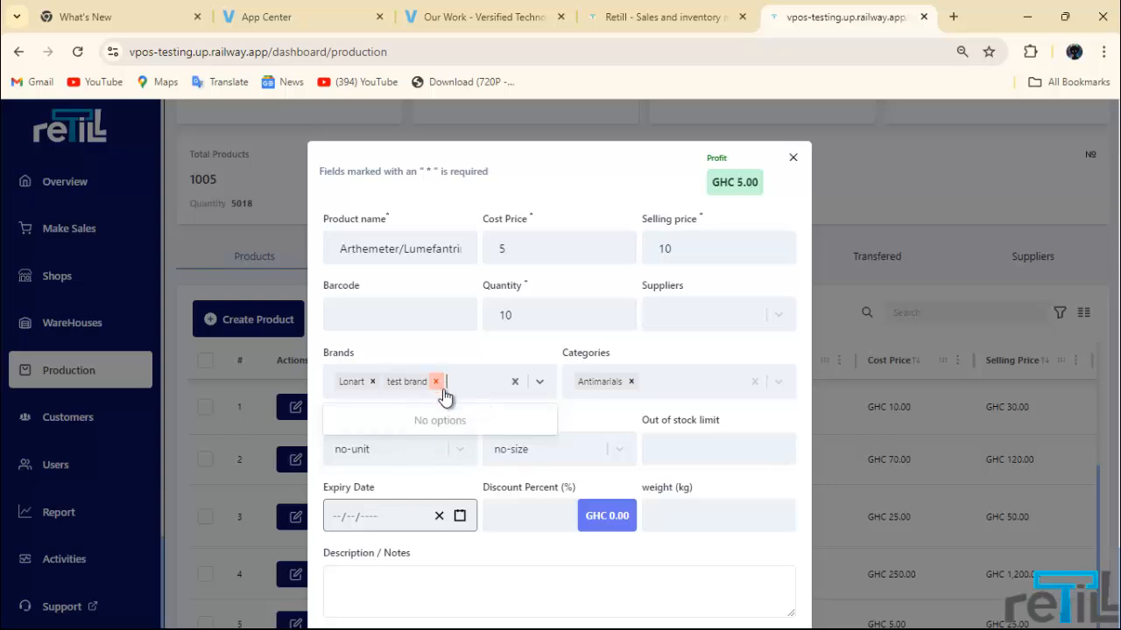
pyautogui.click(436, 382)
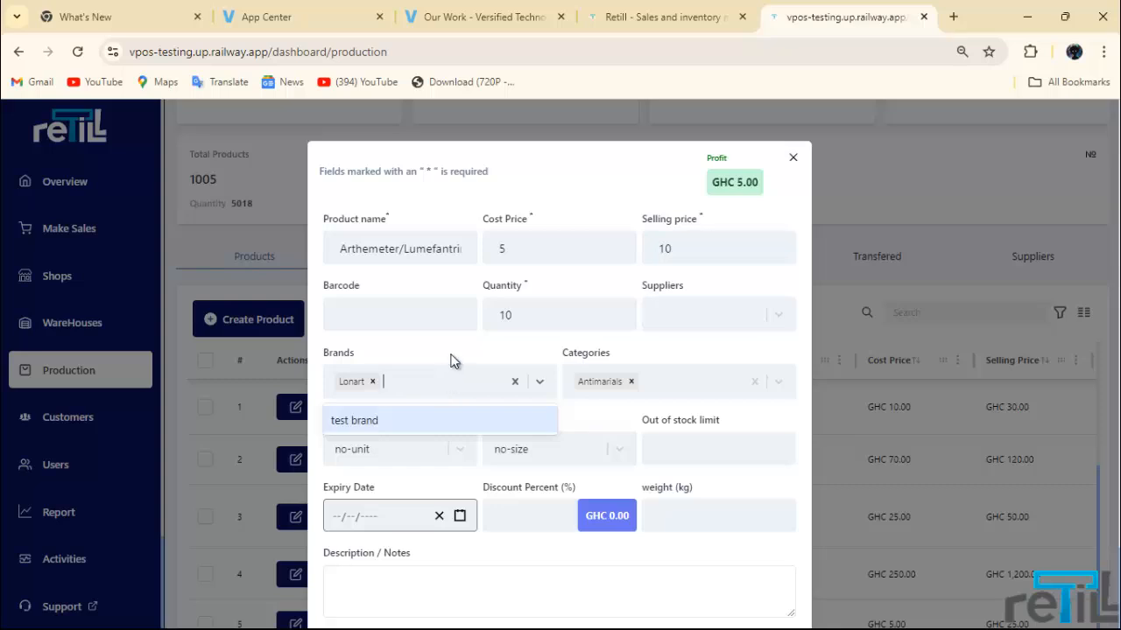
pyautogui.scroll(-1, 450, 358)
pyautogui.click(450, 359)
pyautogui.click(447, 368)
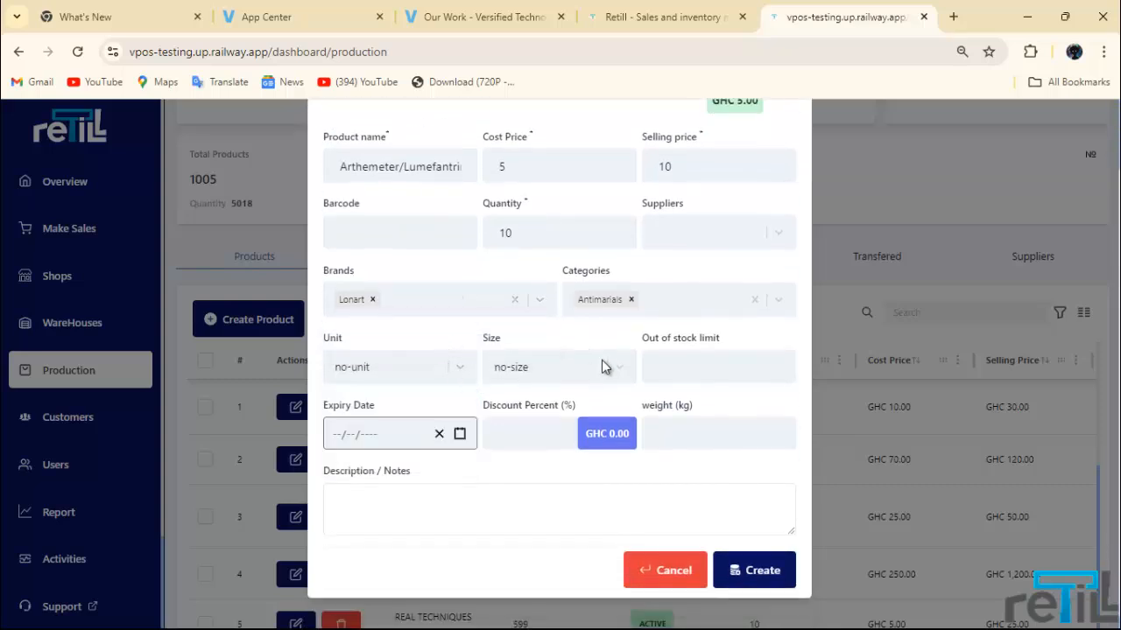
# Step: Set the product's out of stock limit to 5
pyautogui.click(674, 365)
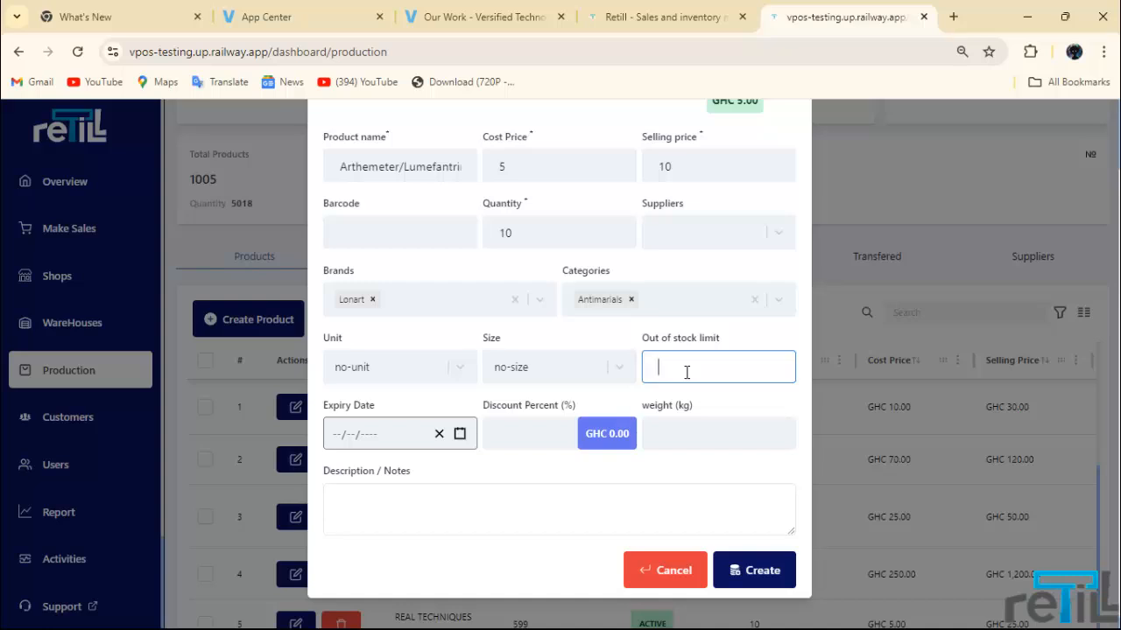
pyautogui.write('5')
pyautogui.click(619, 333)
# Step: Set the product's expiry date to 26/10/2024
pyautogui.scroll(-1, 618, 333)
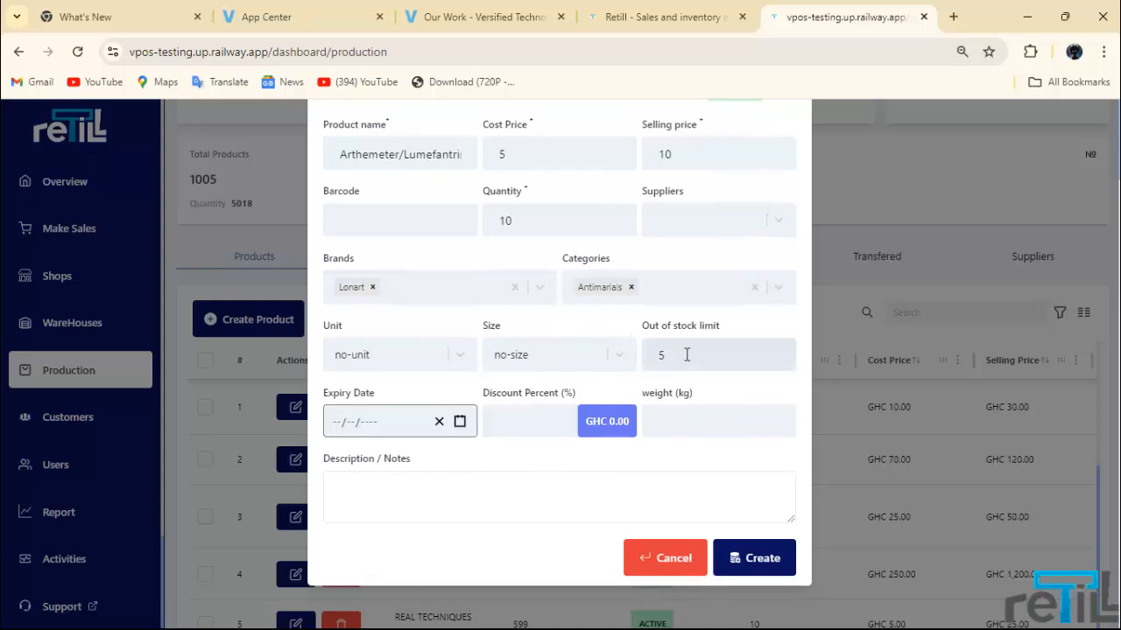
pyautogui.click(459, 421)
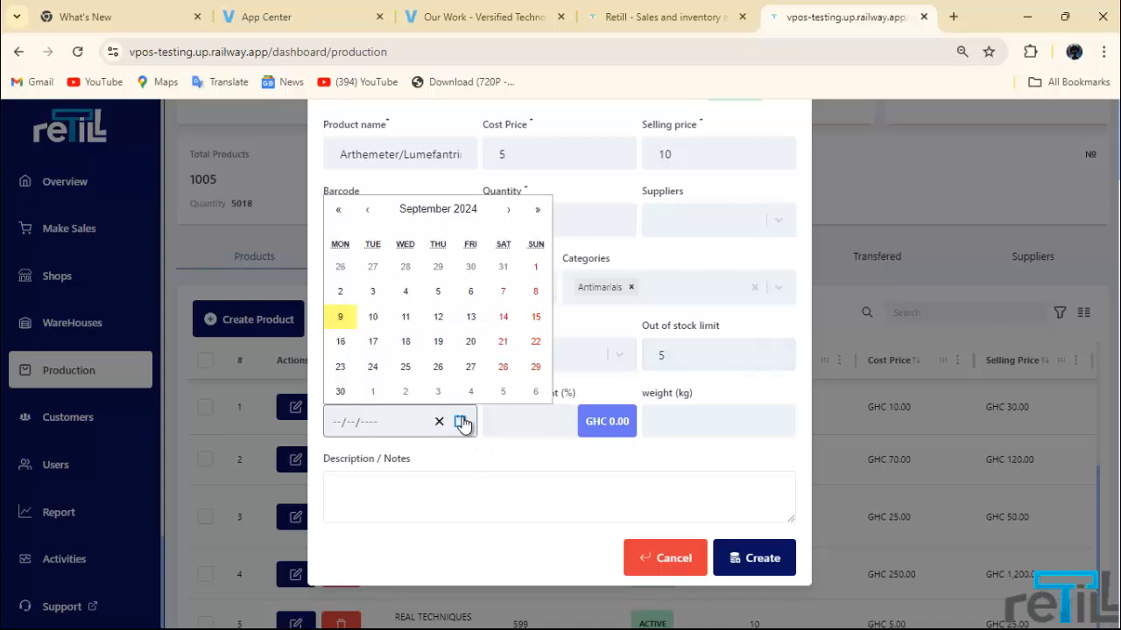
pyautogui.click(509, 211)
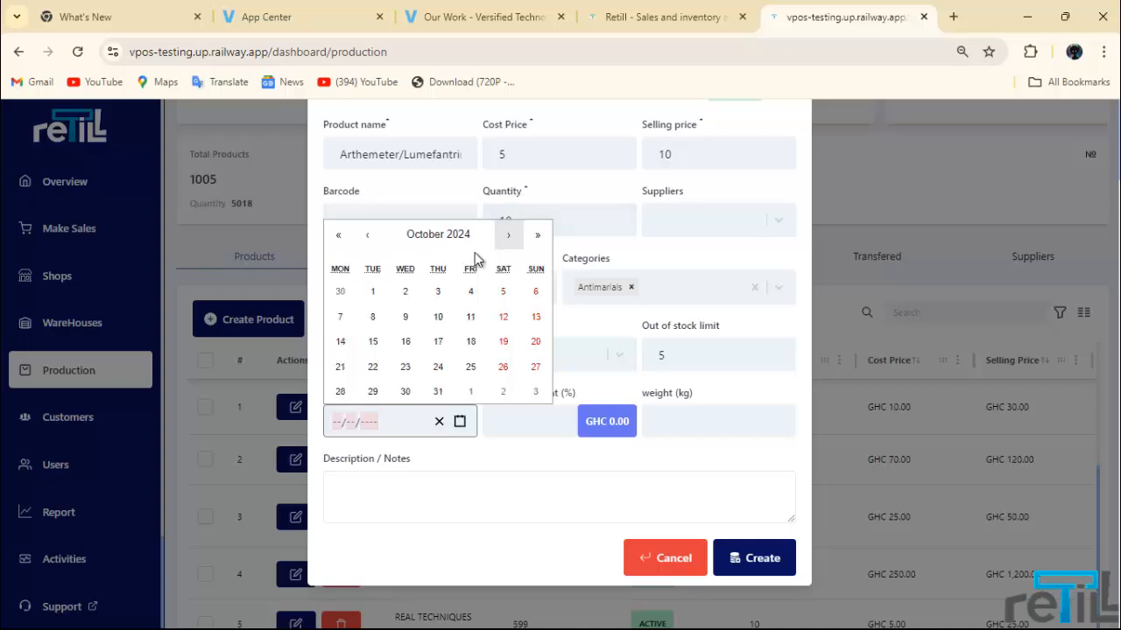
pyautogui.click(503, 367)
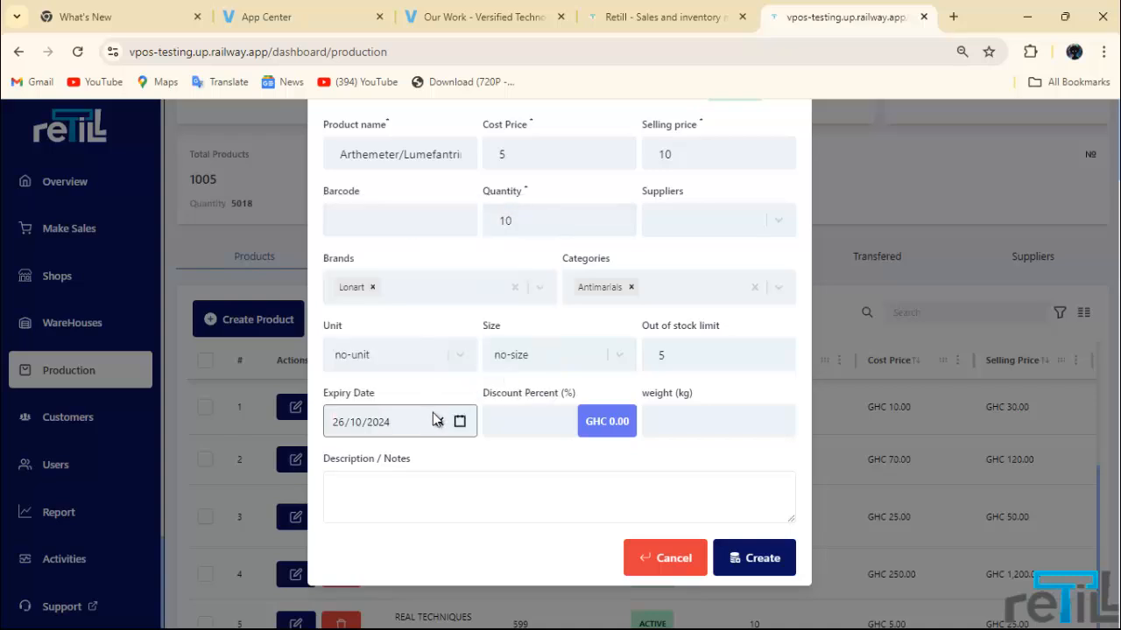
pyautogui.click(460, 423)
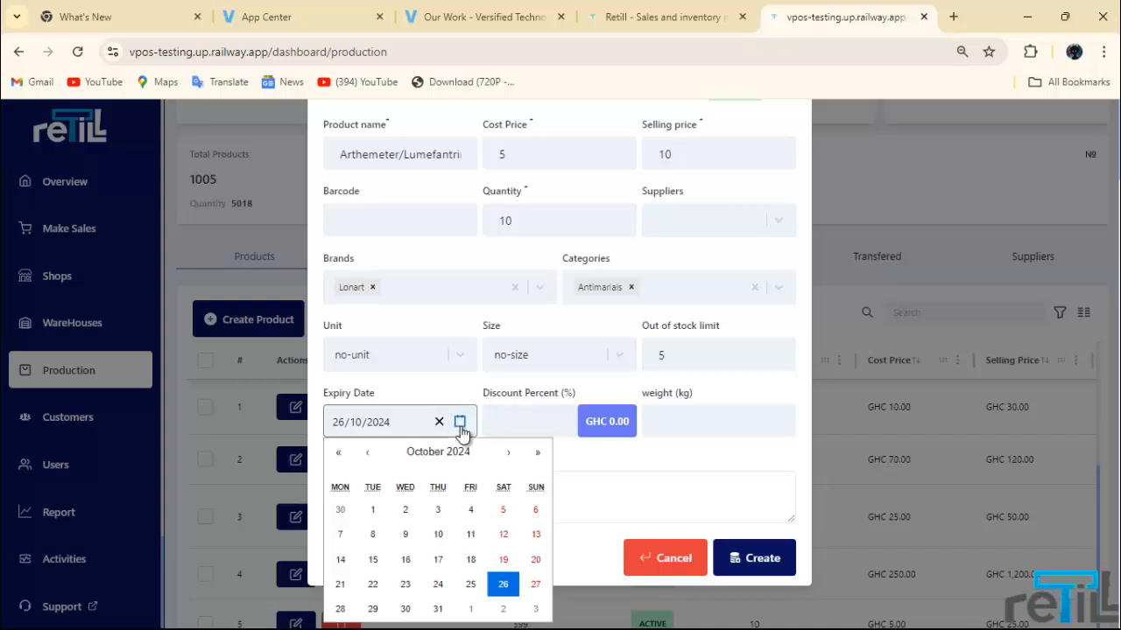
pyautogui.click(461, 424)
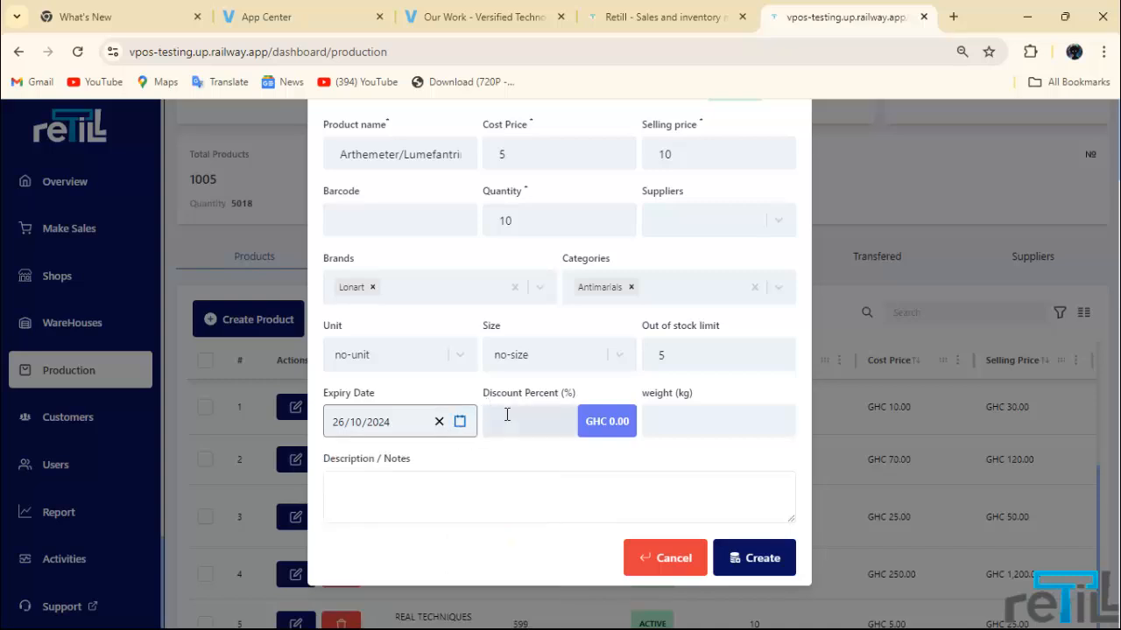
pyautogui.click(507, 417)
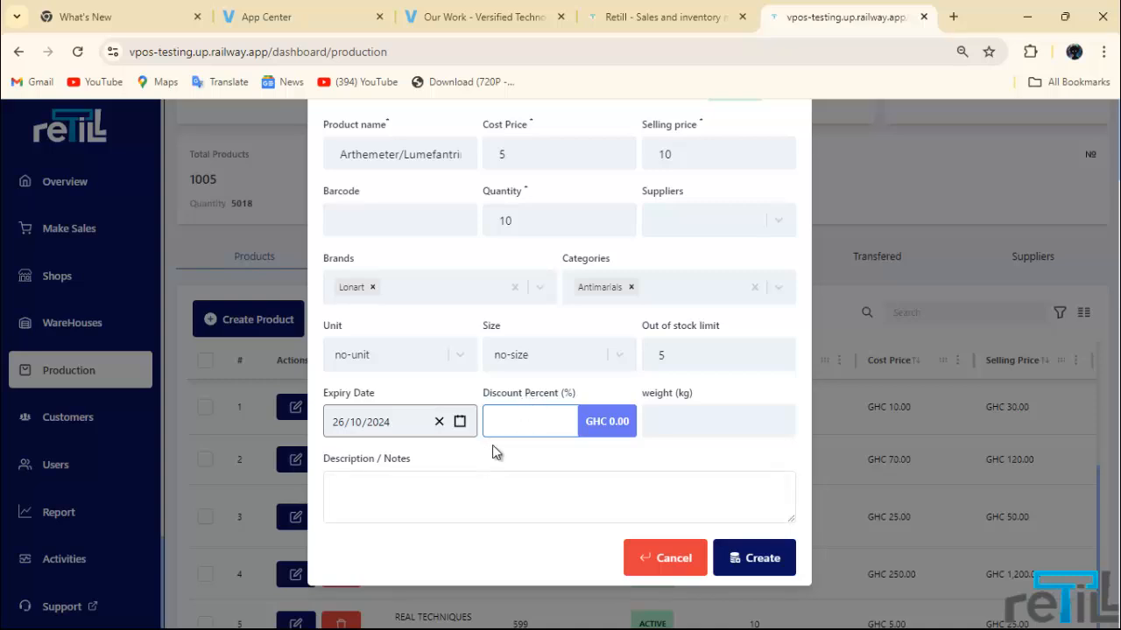
# Step: Add the note 'Dosage 20mg. Morning 1 Evening 1' and create the product
pyautogui.click(441, 505)
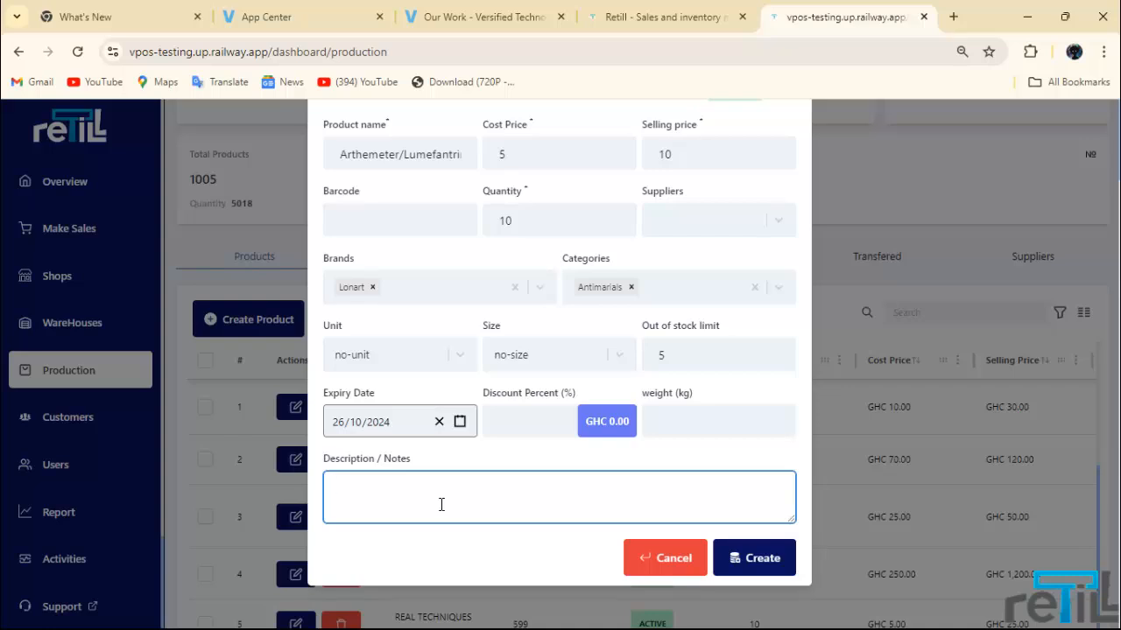
pyautogui.write('Dosage 20mg. Morning 1 Evening 1')
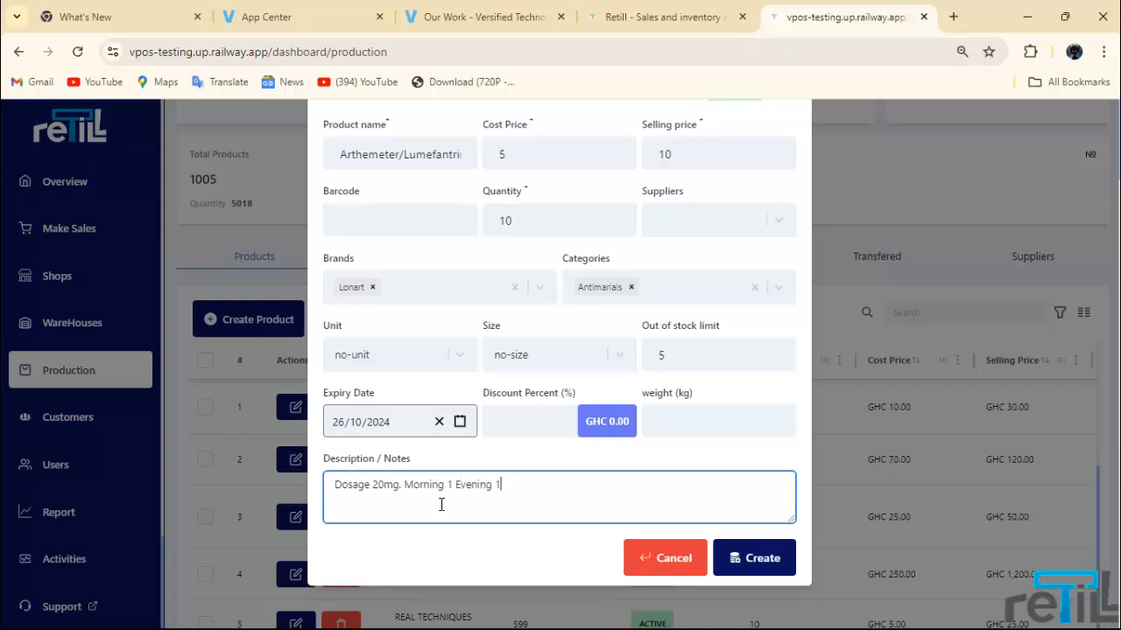
pyautogui.click(754, 557)
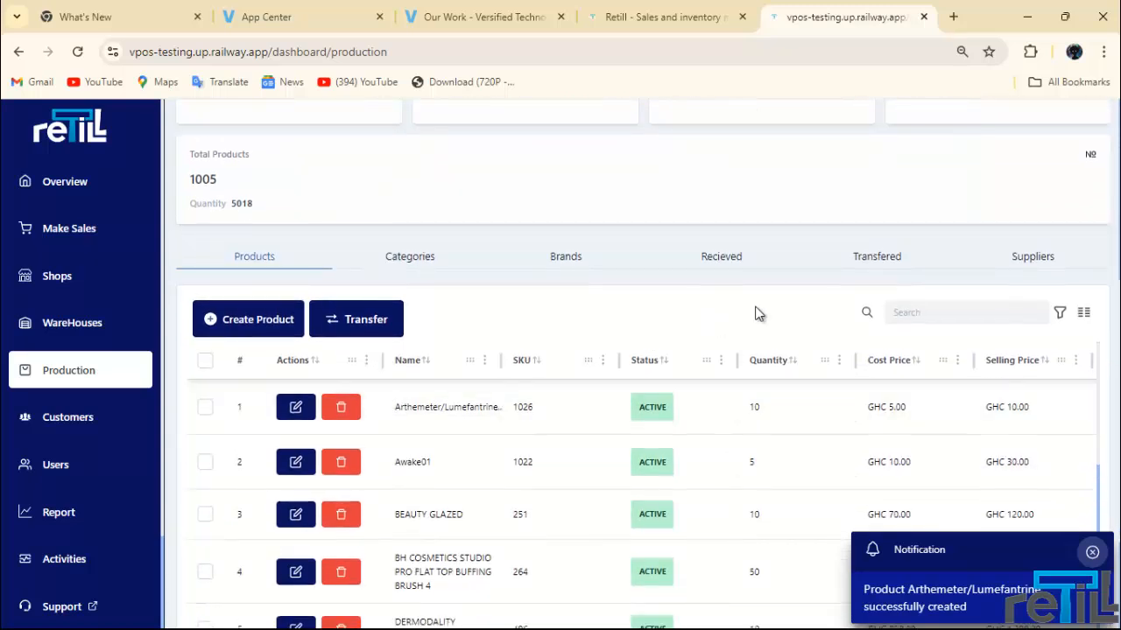
# Step: Search the products for 'arth' and dismiss the product-created notification
pyautogui.click(917, 315)
pyautogui.write('arth')
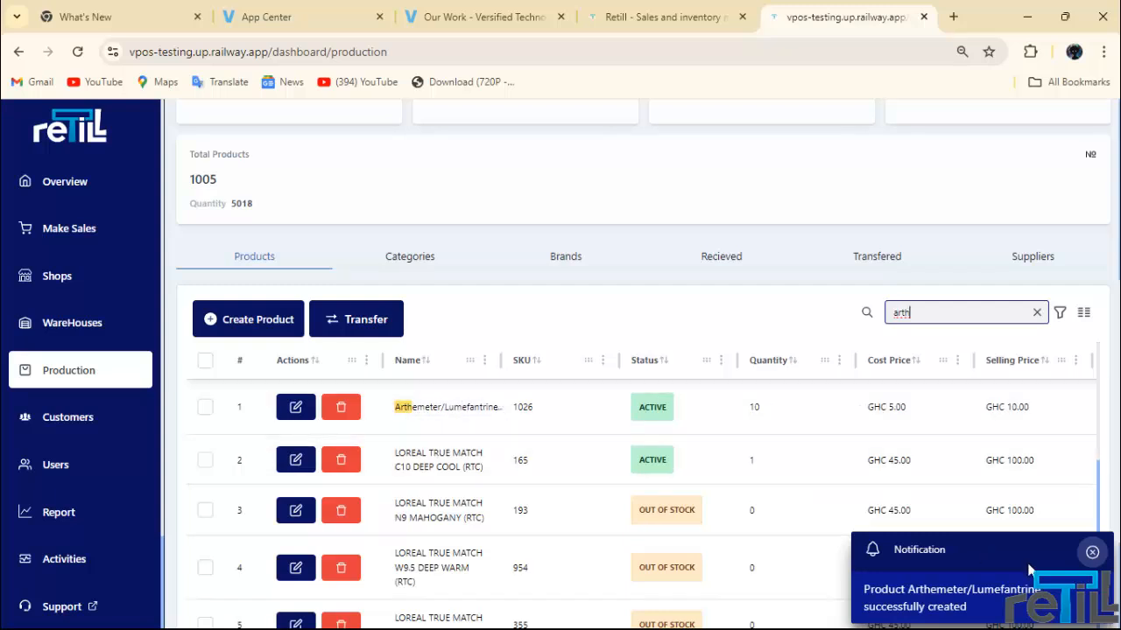
pyautogui.click(1091, 551)
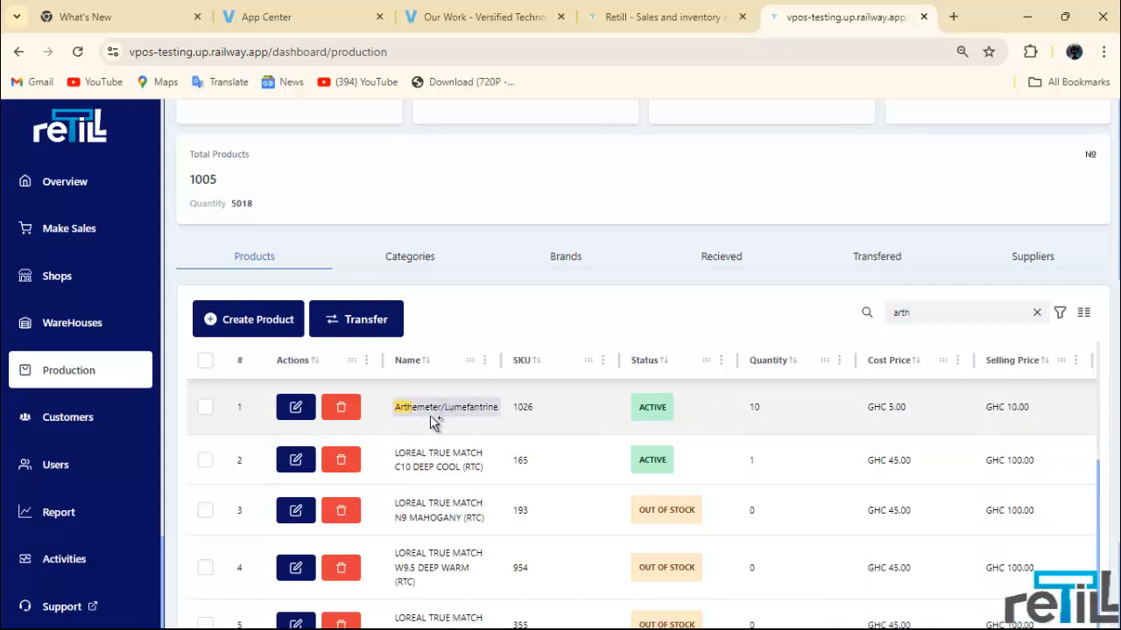
# Step: Review Arthemeter/Lumefantrine's edit details and close them without changes
pyautogui.click(298, 413)
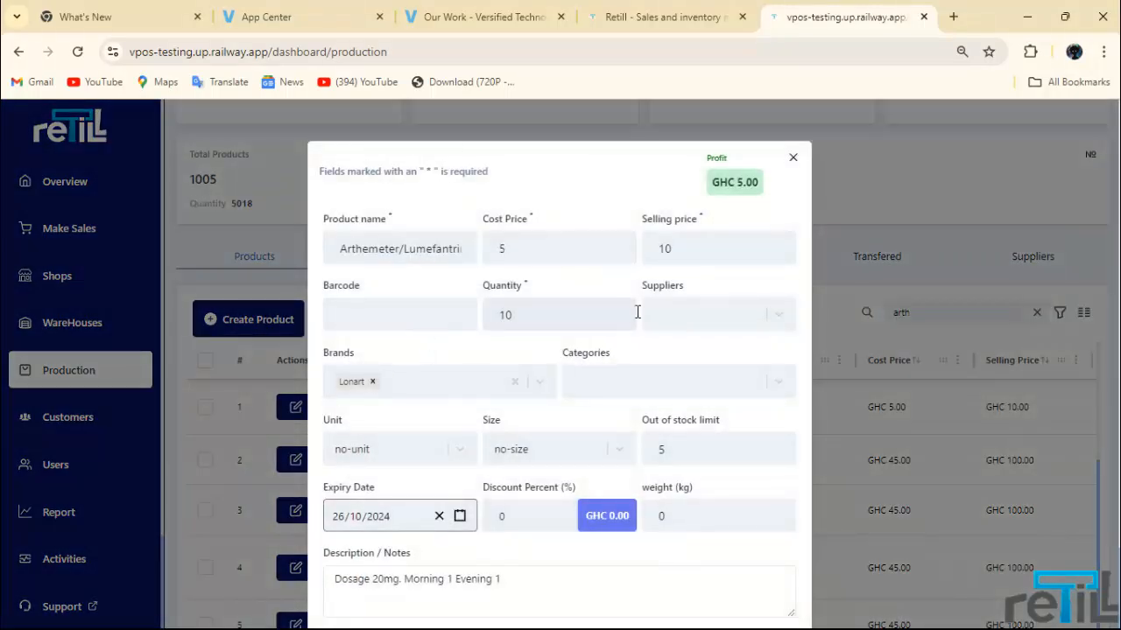
pyautogui.scroll(-2, 657, 510)
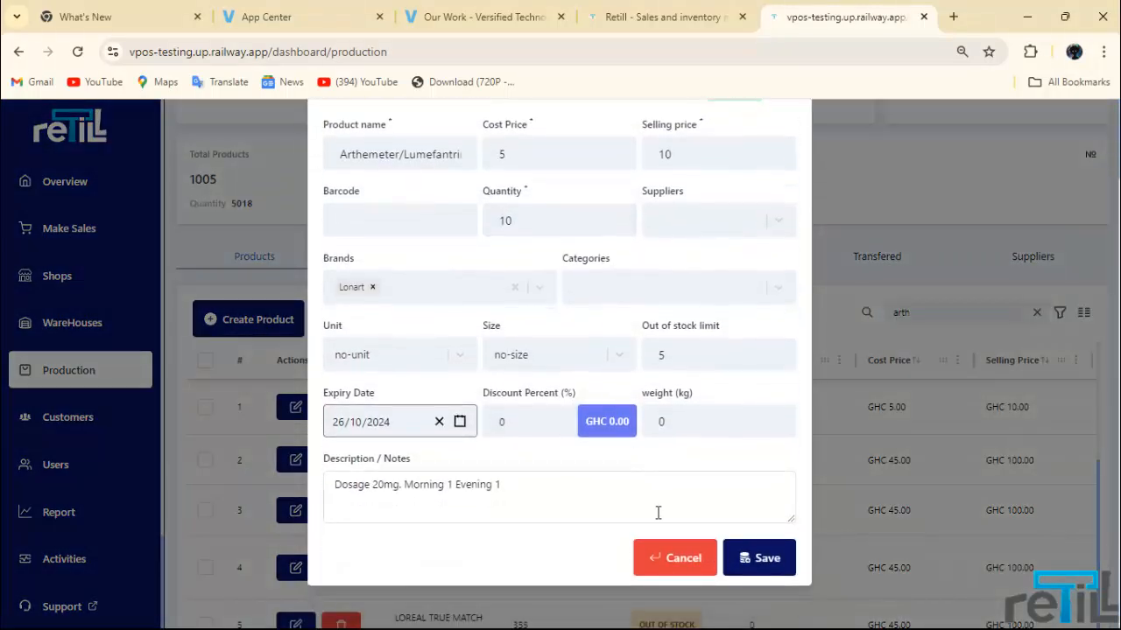
pyautogui.scroll(1, 661, 403)
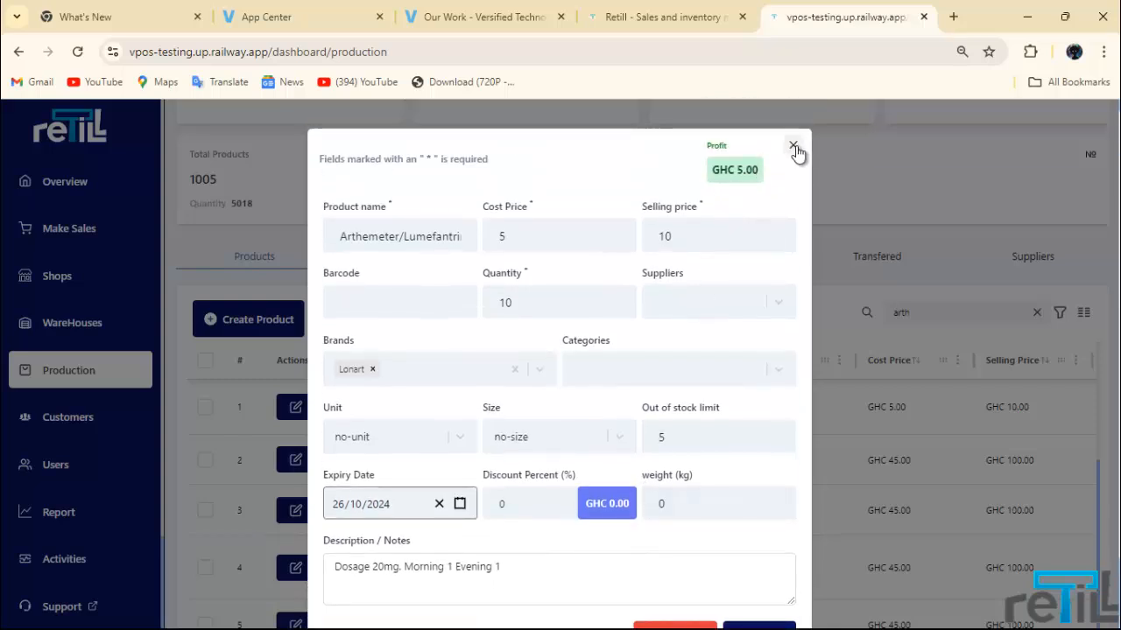
pyautogui.click(793, 148)
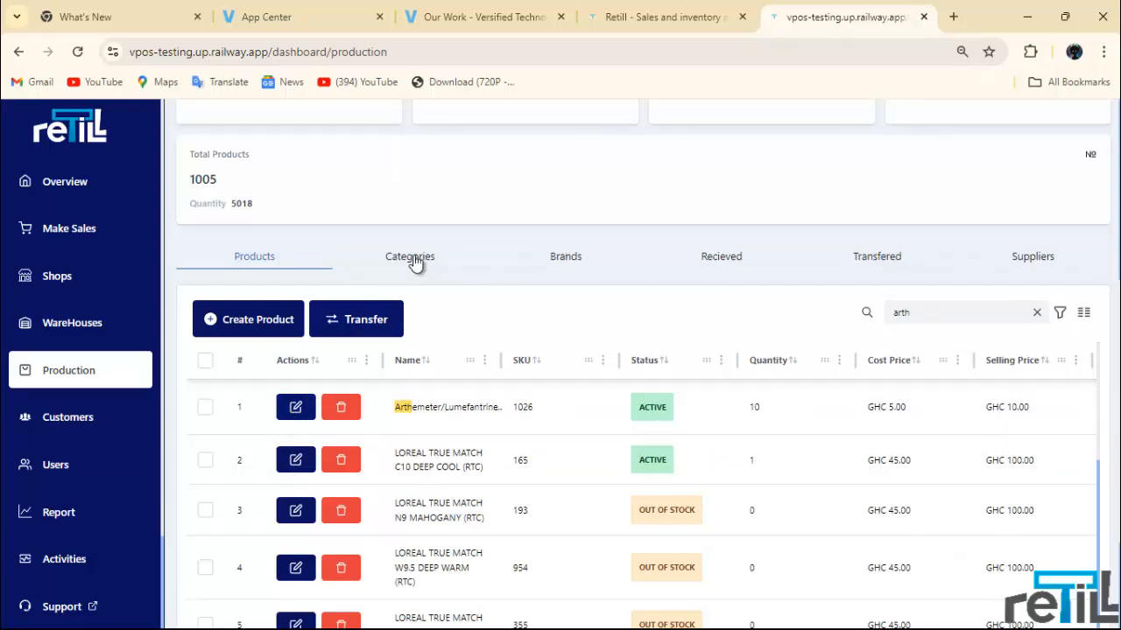
# Step: Open supplier Tobinco and replace its name with the new supplier's name
pyautogui.click(1016, 256)
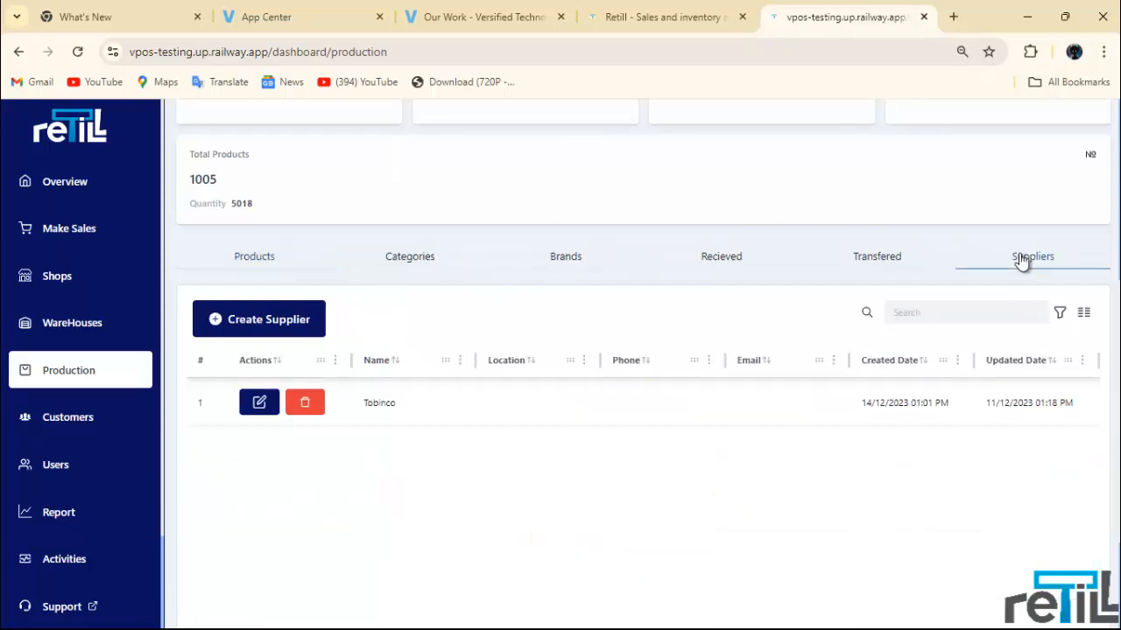
pyautogui.click(259, 403)
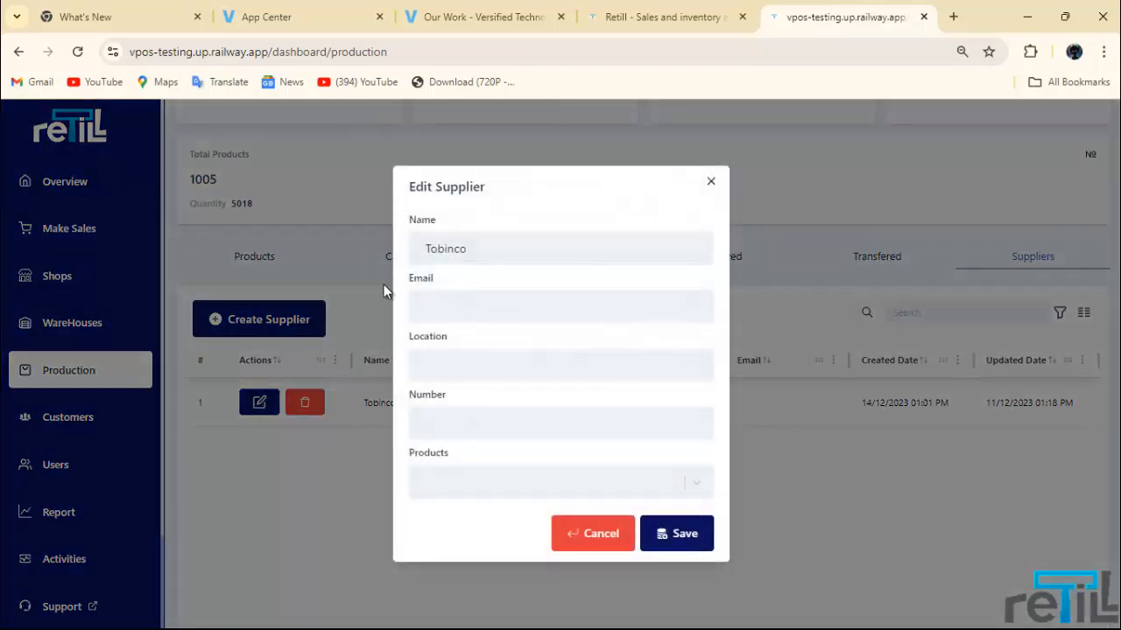
pyautogui.click(456, 250)
pyautogui.doubleClick(456, 250)
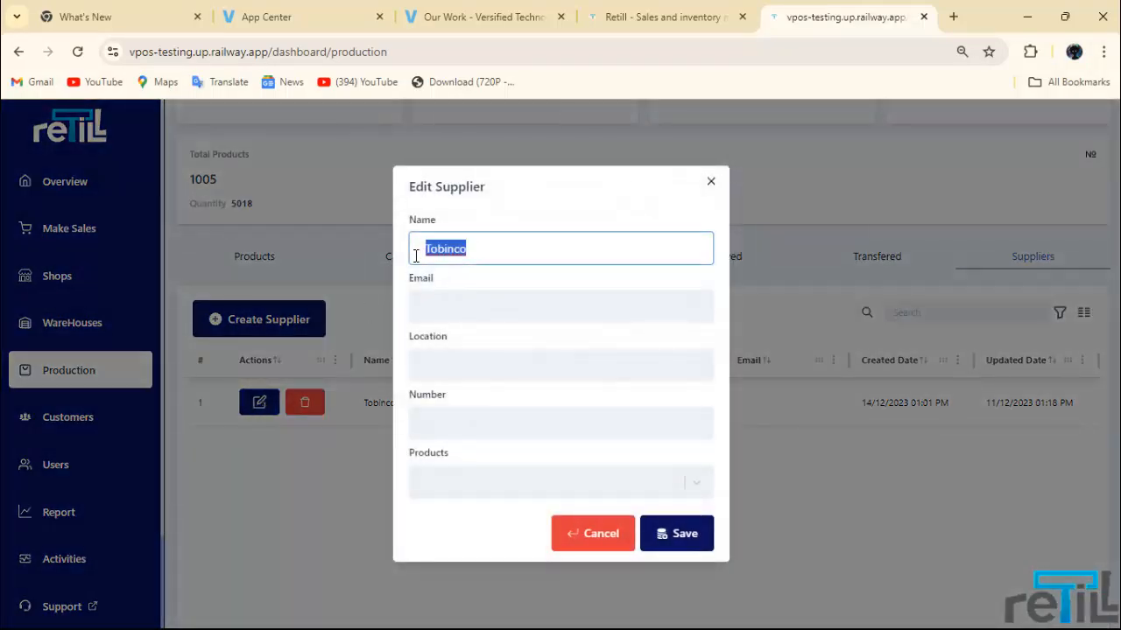
pyautogui.write('Ernest')
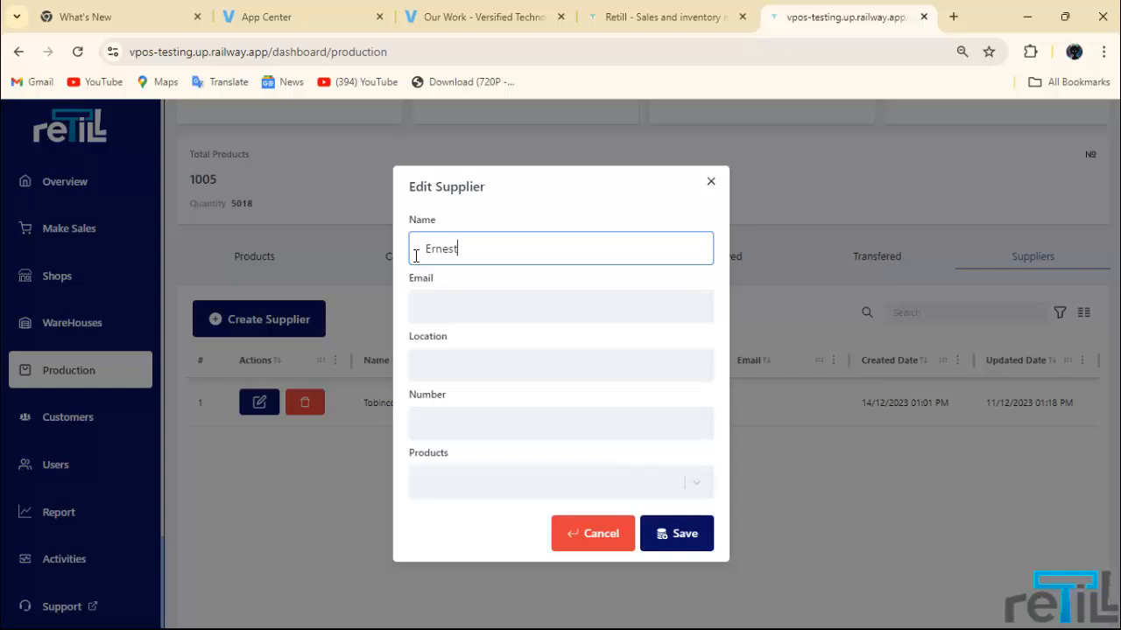
pyautogui.write(' Chemsit')
# Step: Fill in the supplier's e-mail, Kumasi as location, and phone number
pyautogui.click(492, 307)
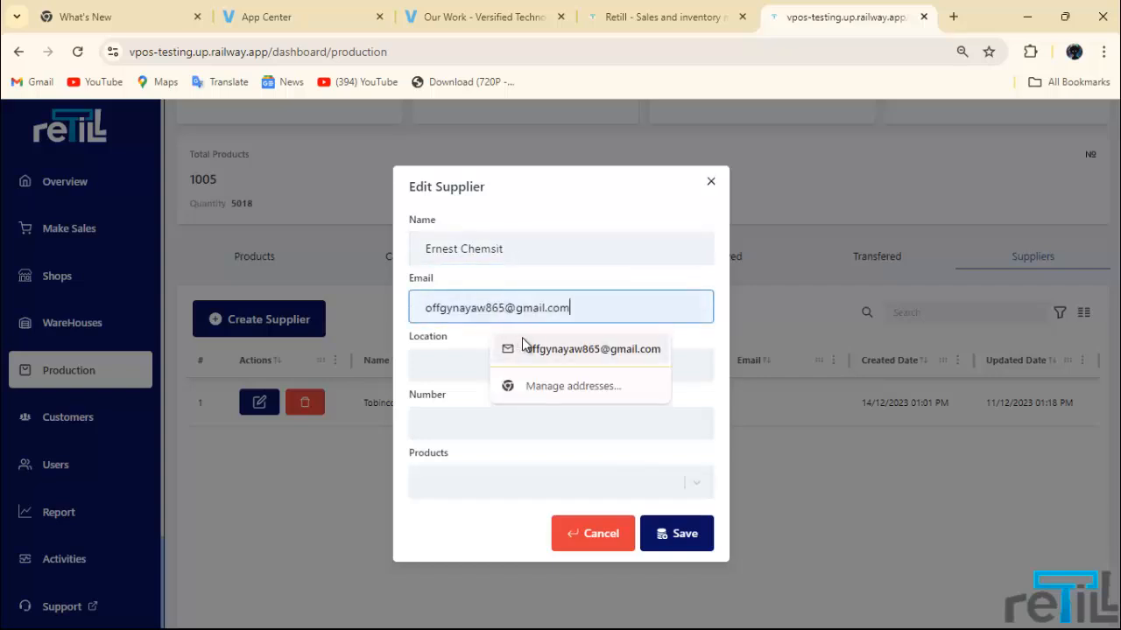
pyautogui.click(499, 348)
pyautogui.click(510, 368)
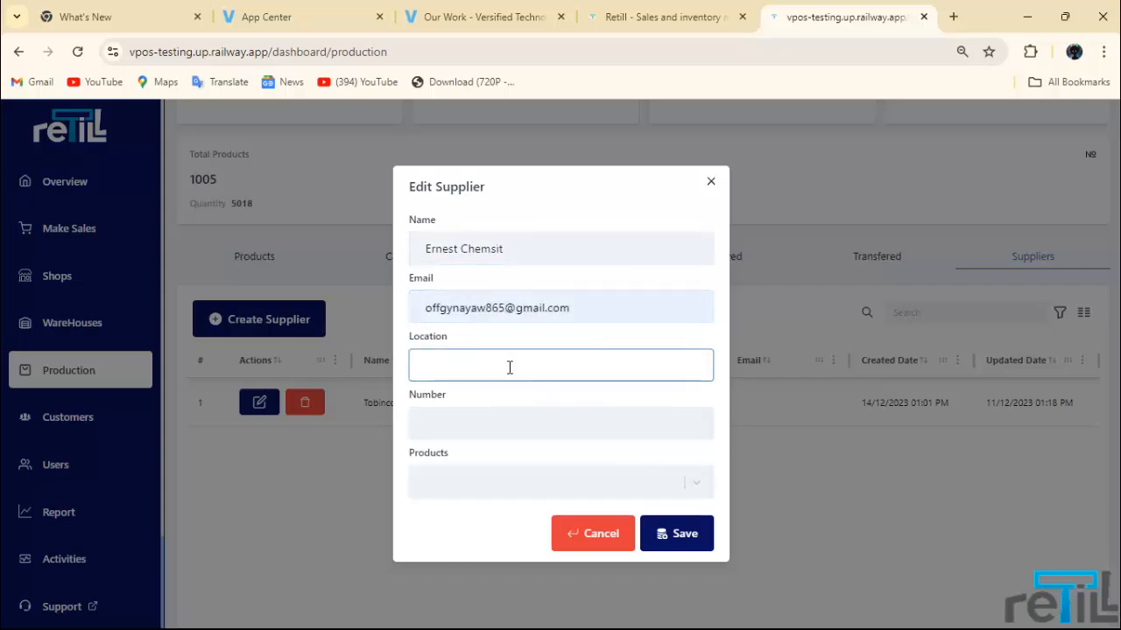
pyautogui.write('Kumasi')
pyautogui.click(479, 434)
pyautogui.click(503, 496)
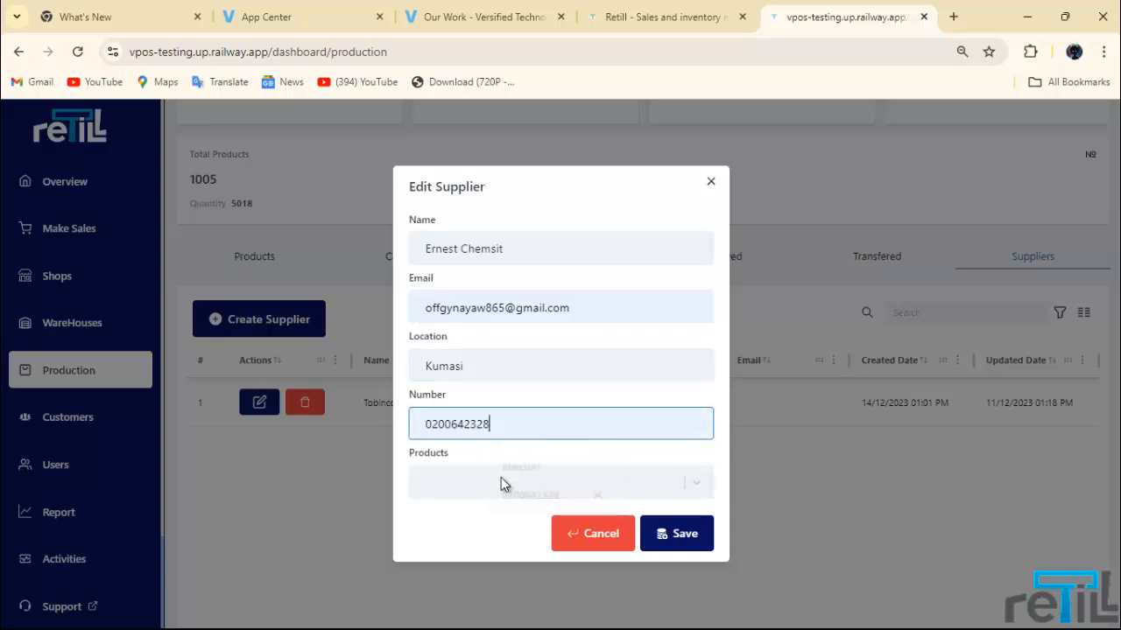
# Step: Link Arthemeter/Lumefantrine to the supplier, save, and go back to the products list
pyautogui.click(492, 477)
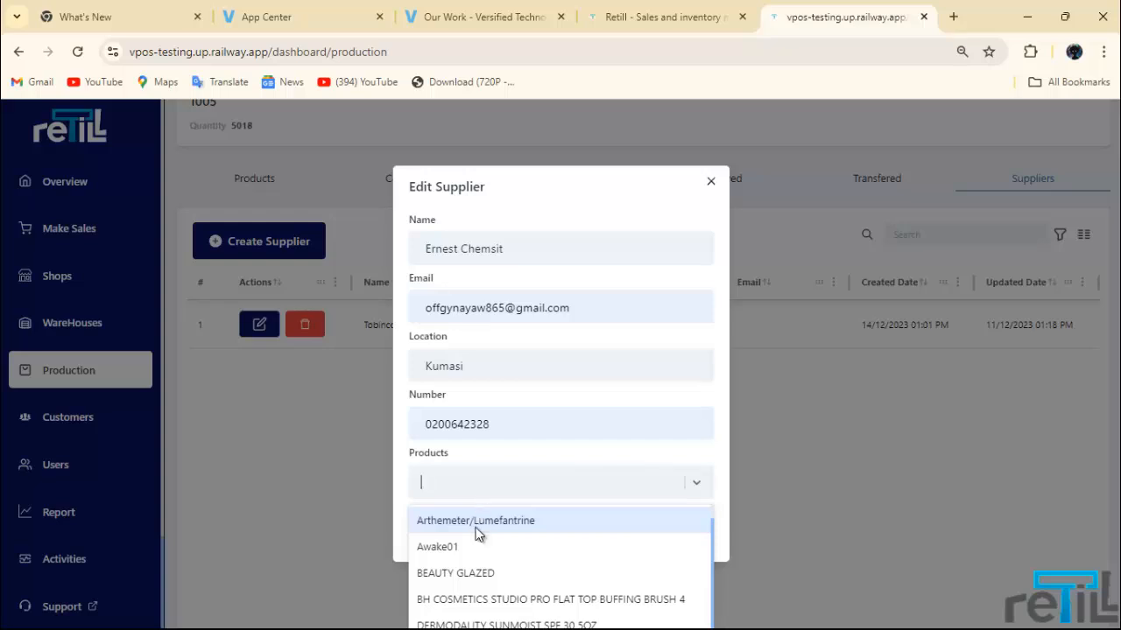
pyautogui.click(477, 534)
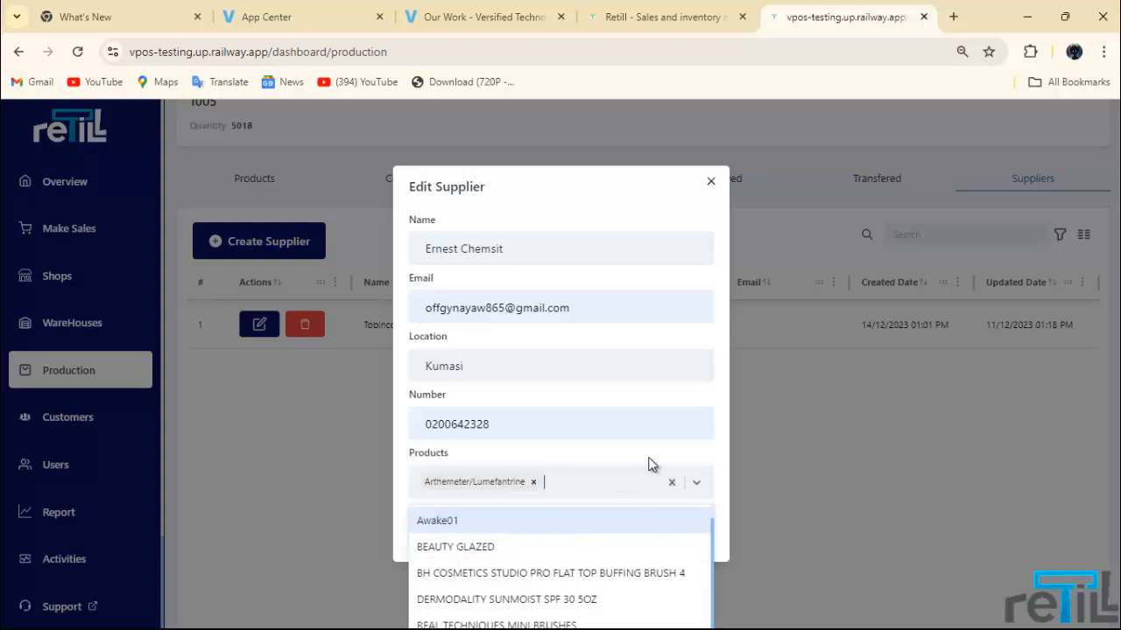
pyautogui.click(692, 479)
pyautogui.click(676, 534)
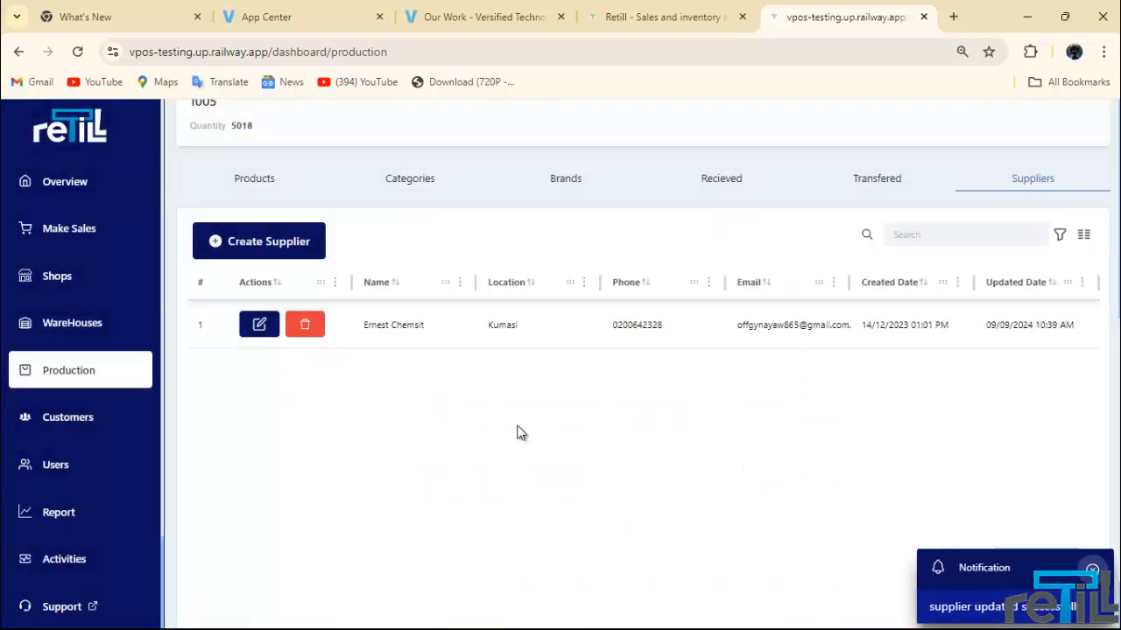
pyautogui.click(254, 179)
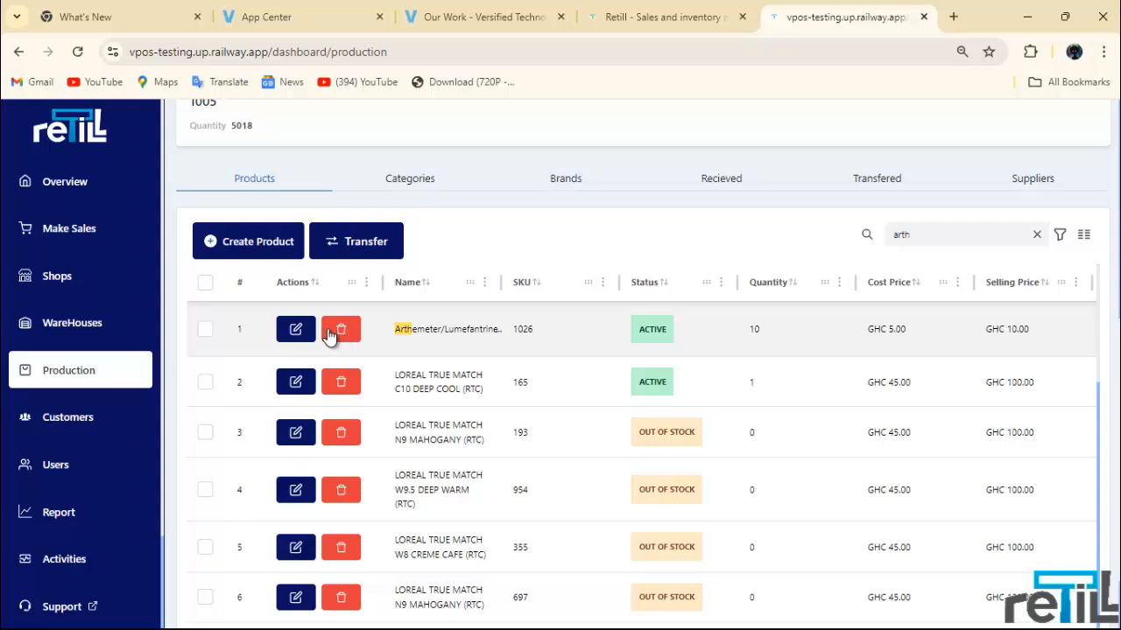
# Step: Set Arthemeter/Lumefantrine's supplier to the newly edited supplier and save the product
pyautogui.click(300, 332)
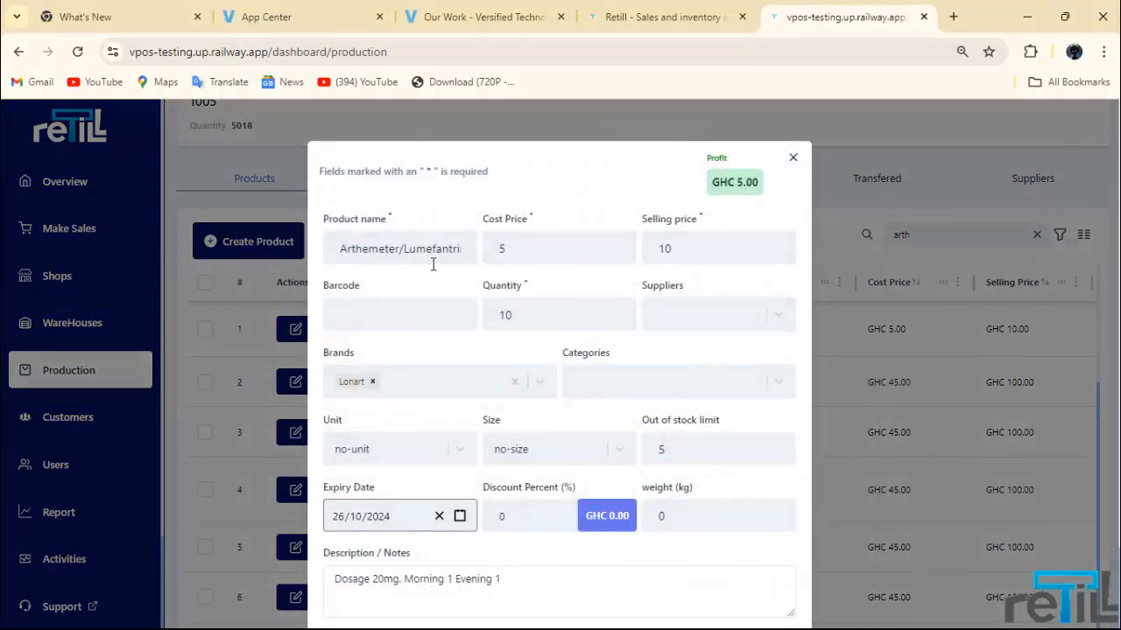
pyautogui.click(690, 323)
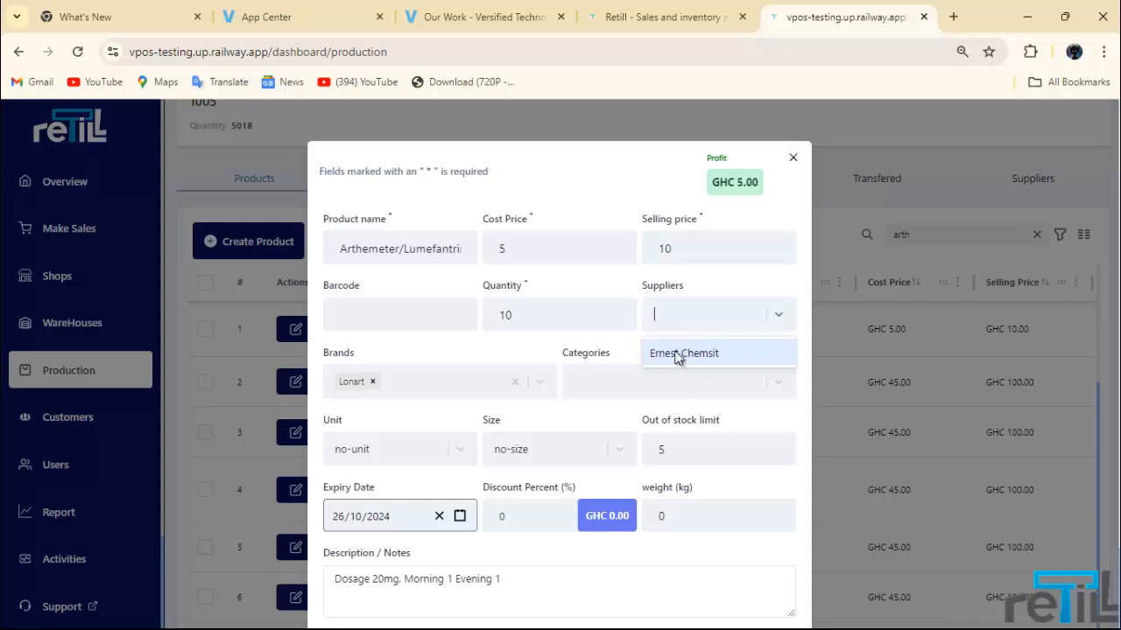
pyautogui.click(678, 353)
pyautogui.scroll(-3, 675, 415)
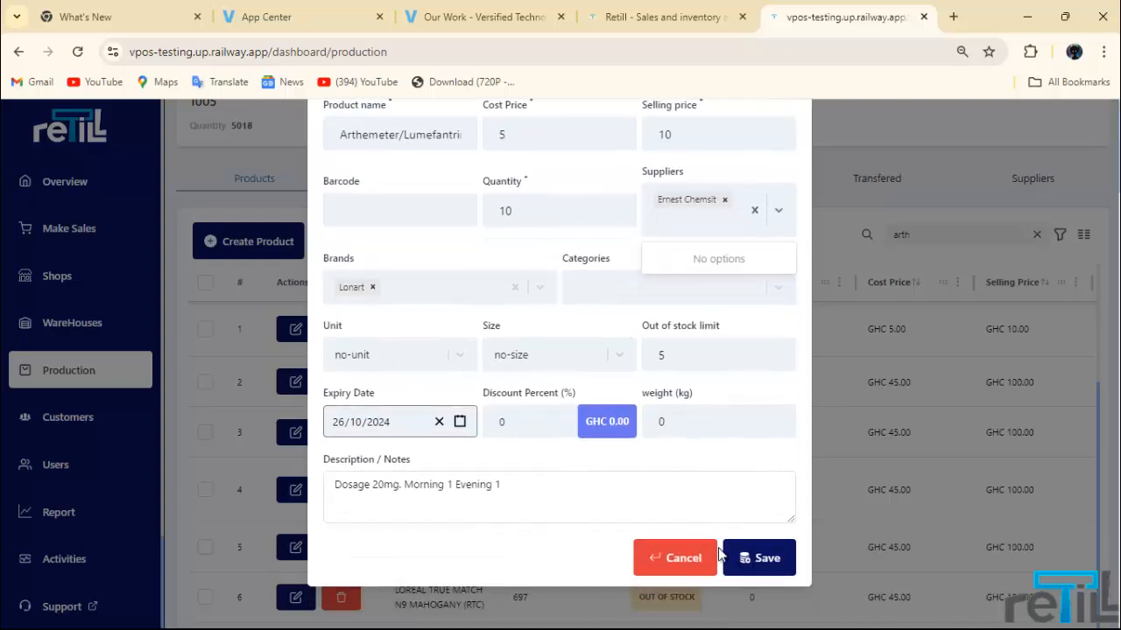
pyautogui.click(772, 573)
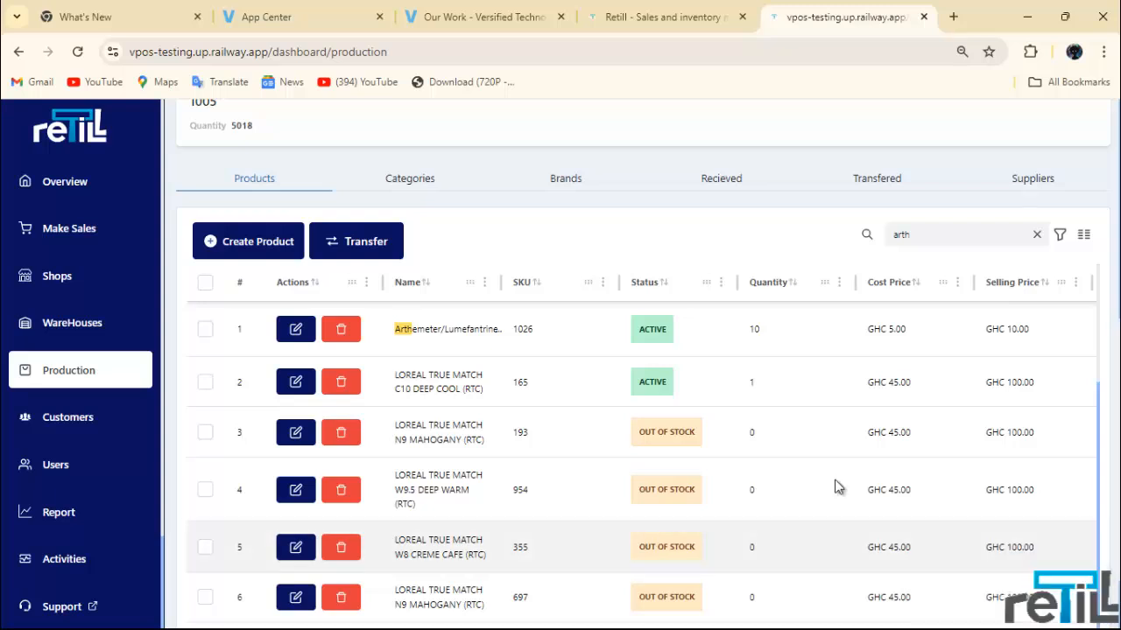
# Step: Clear the 'arth' search, tick Arthemeter/Lumefantrine, and start a transfer to view Available Shops
pyautogui.scroll(3, 770, 437)
pyautogui.scroll(3, 675, 395)
pyautogui.scroll(-3, 665, 391)
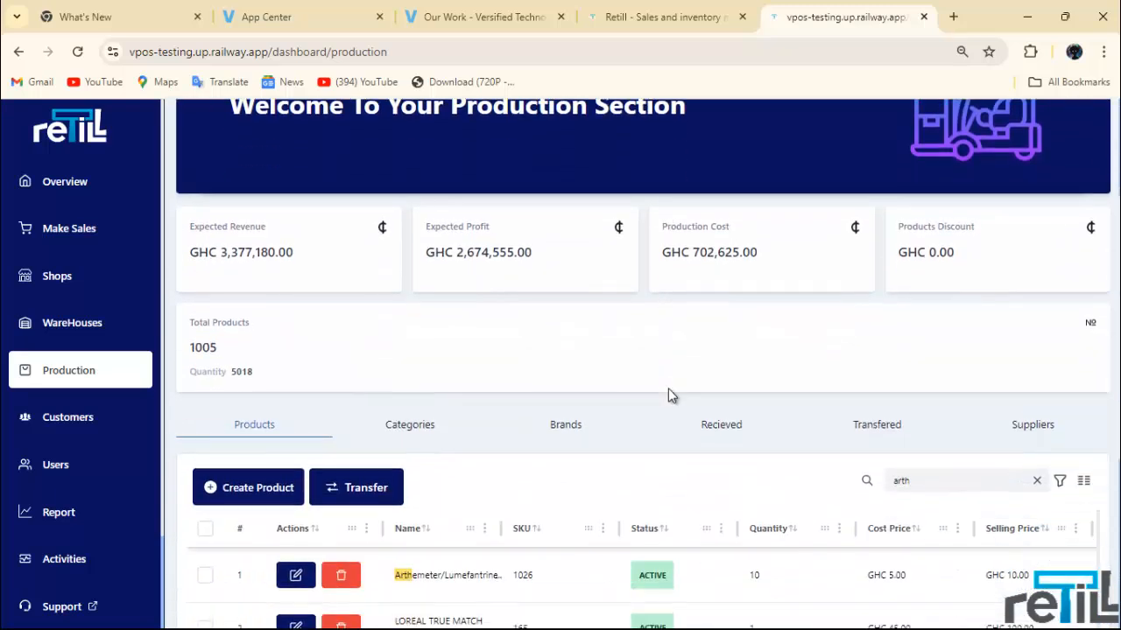
pyautogui.doubleClick(949, 401)
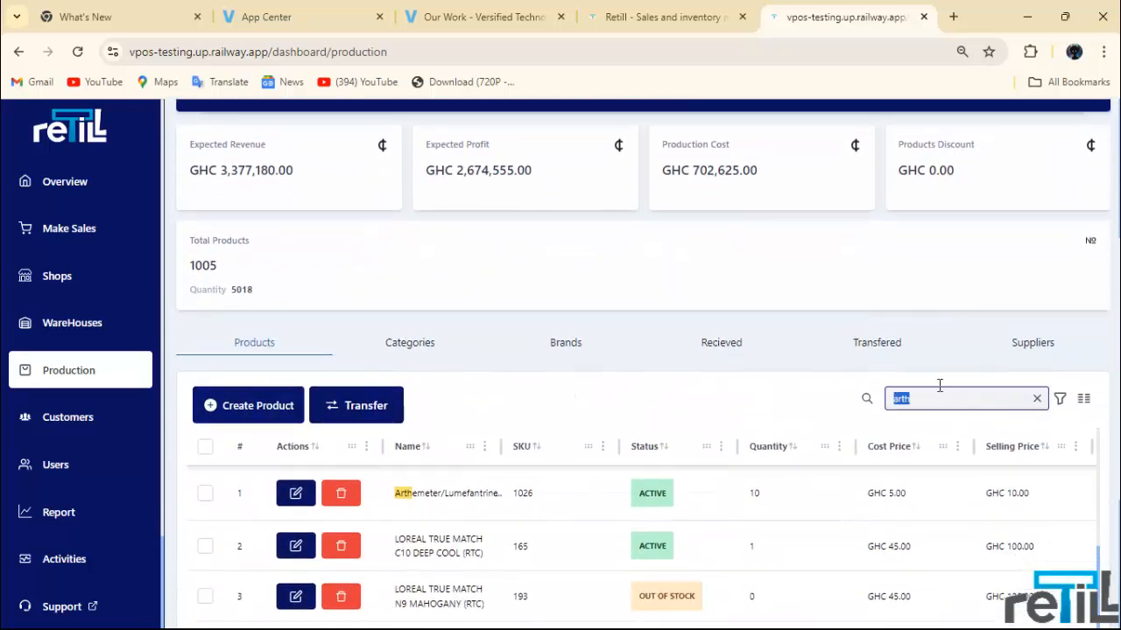
pyautogui.press('BackSpace')
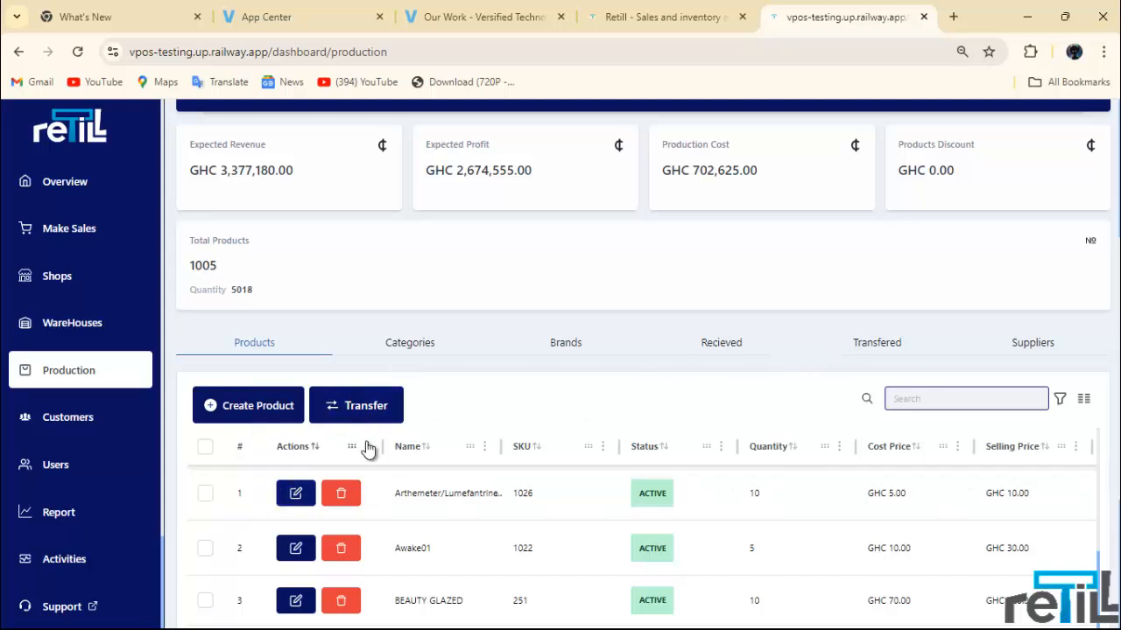
pyautogui.scroll(-1, 486, 446)
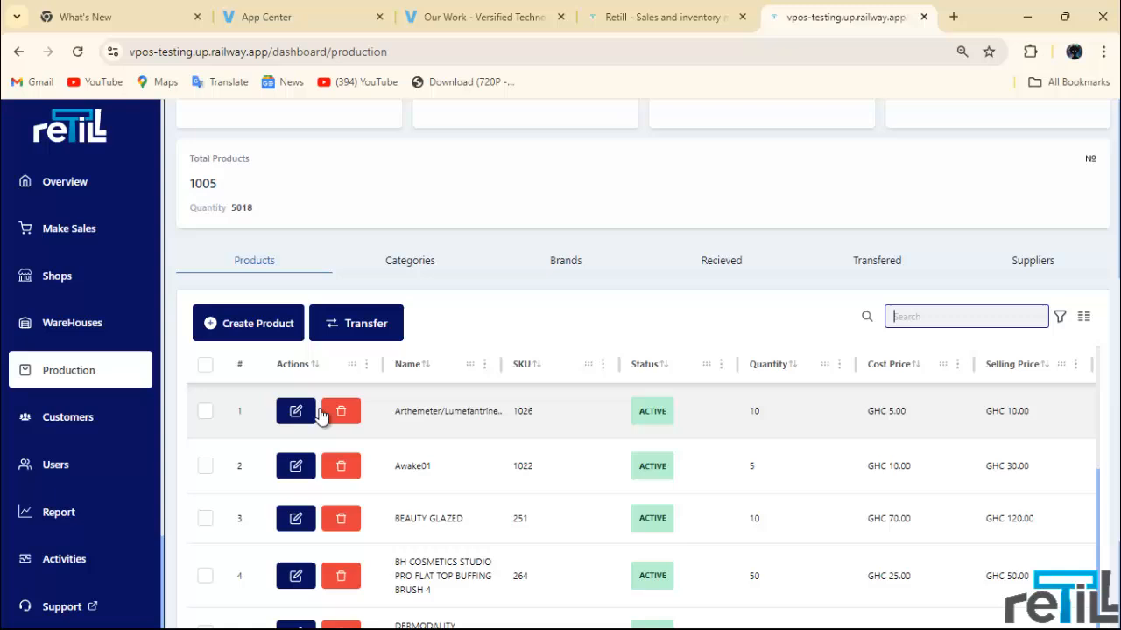
pyautogui.click(205, 412)
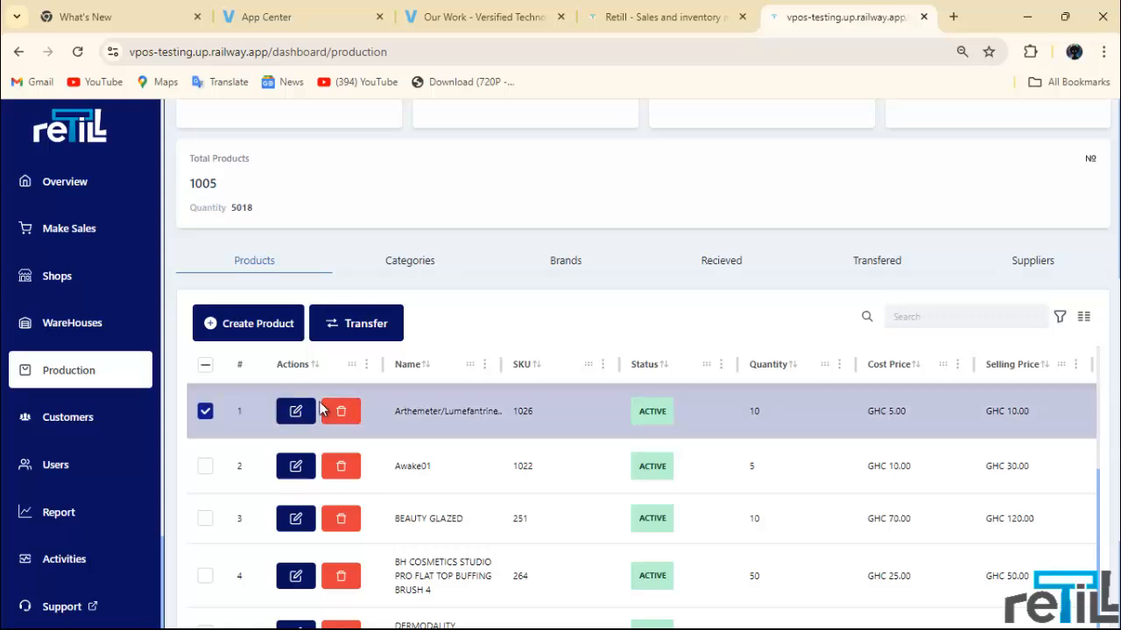
pyautogui.click(370, 334)
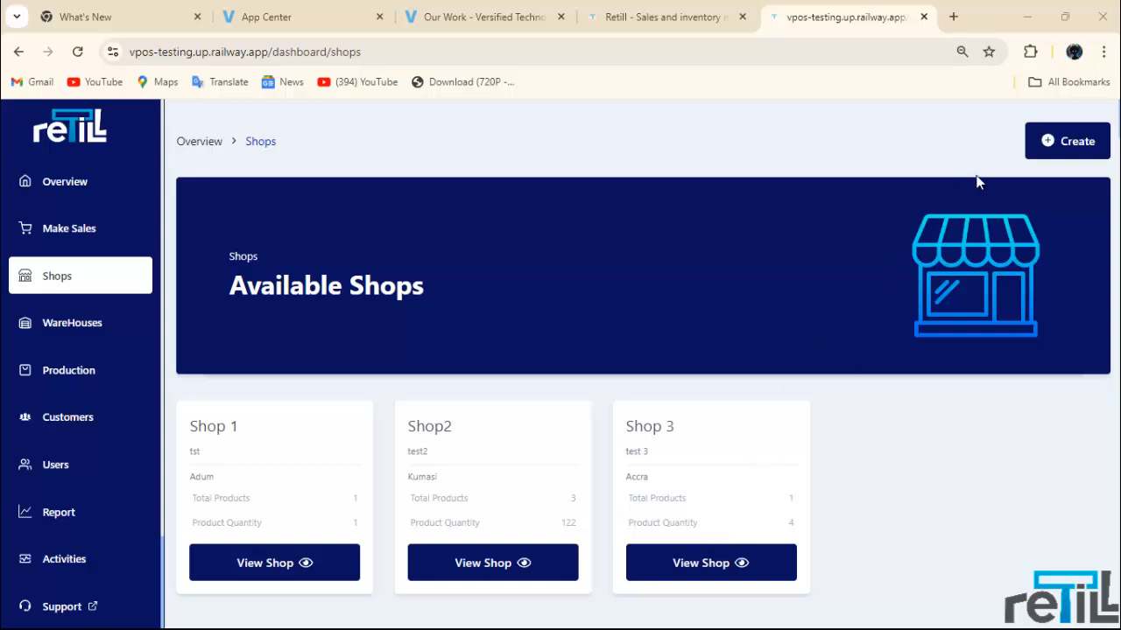
pyautogui.click(1065, 146)
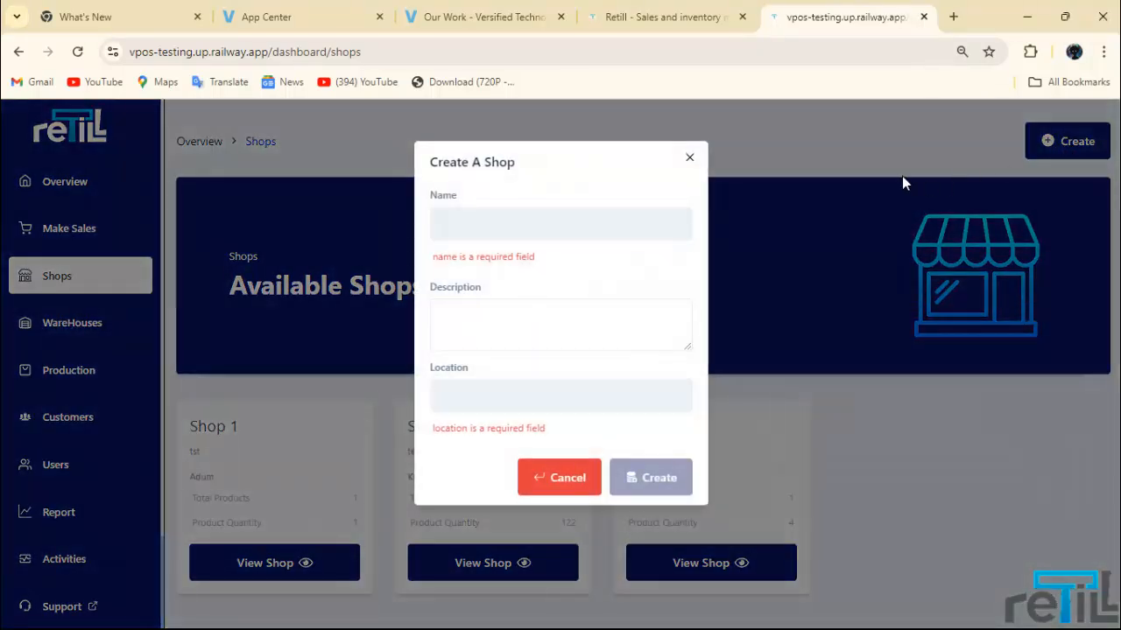
pyautogui.click(536, 224)
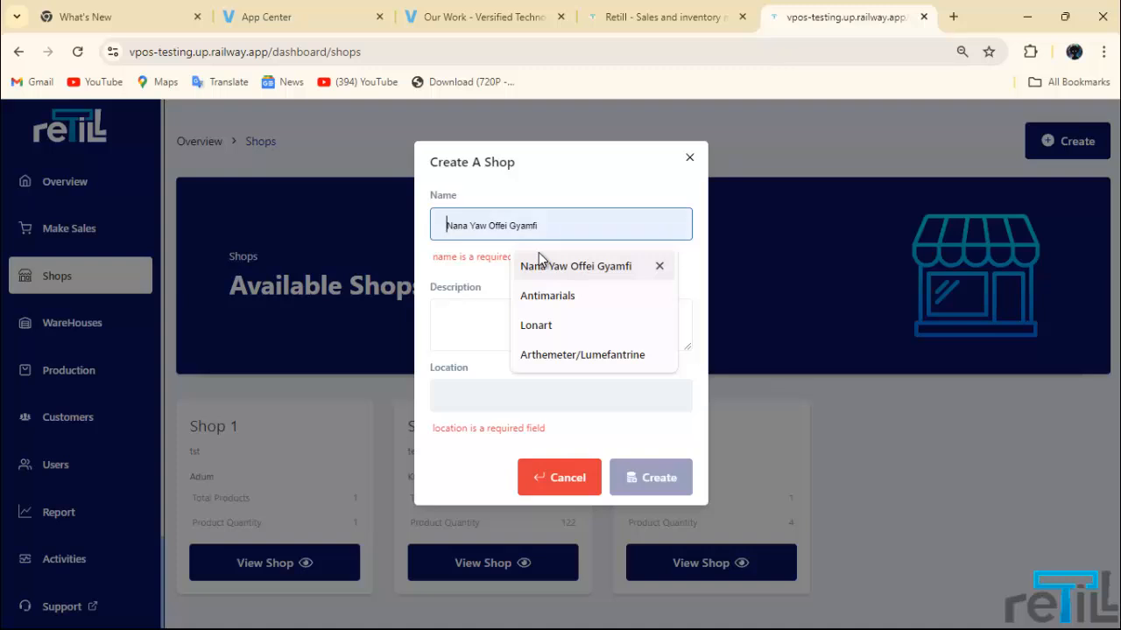
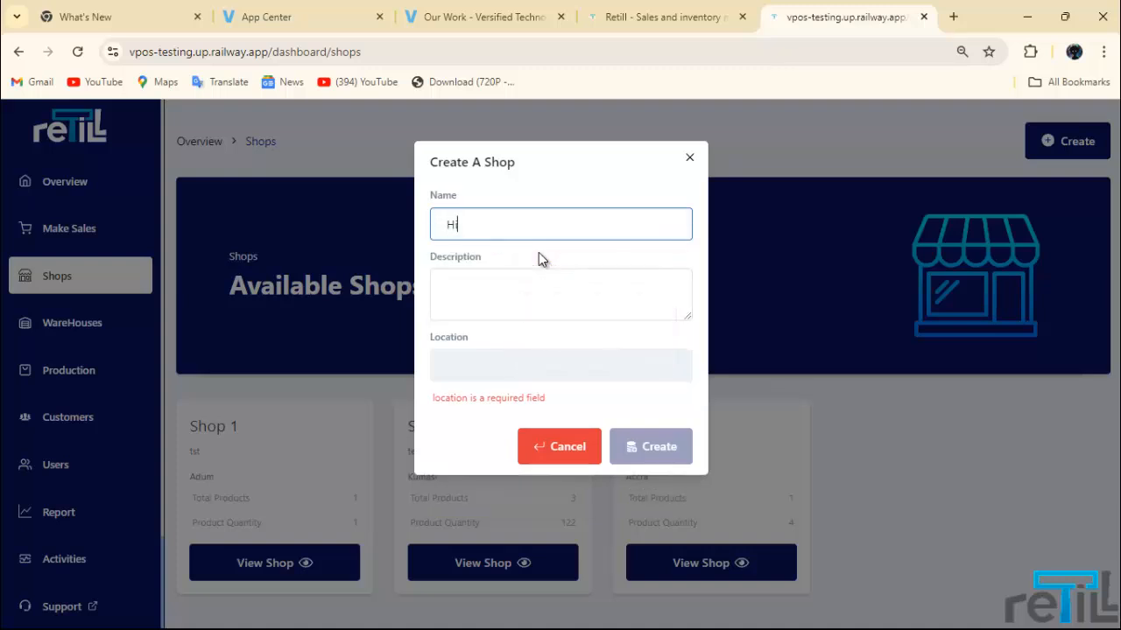
pyautogui.press('BackSpace')
pyautogui.press('BackSpace')
pyautogui.press('BackSpace')
pyautogui.press('BackSpace')
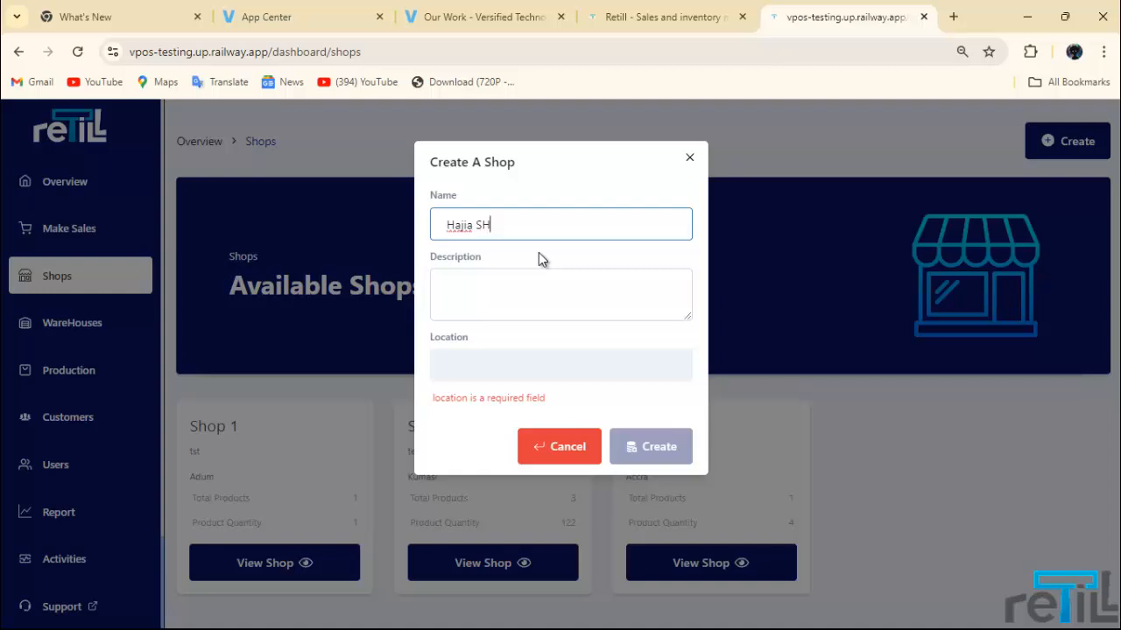
pyautogui.click(535, 276)
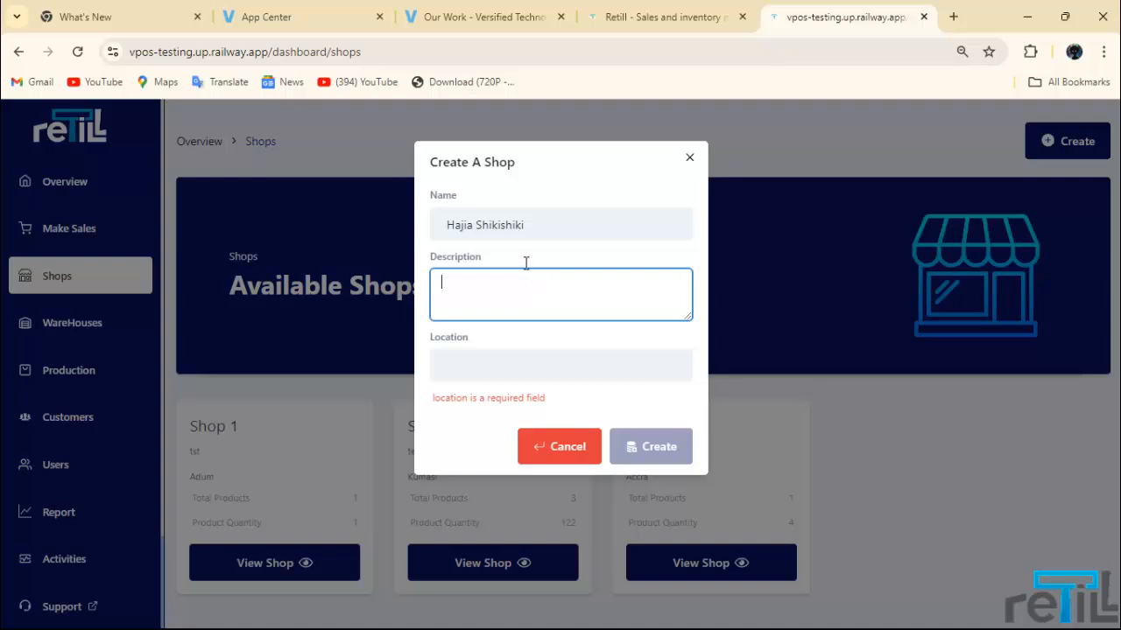
pyautogui.click(537, 303)
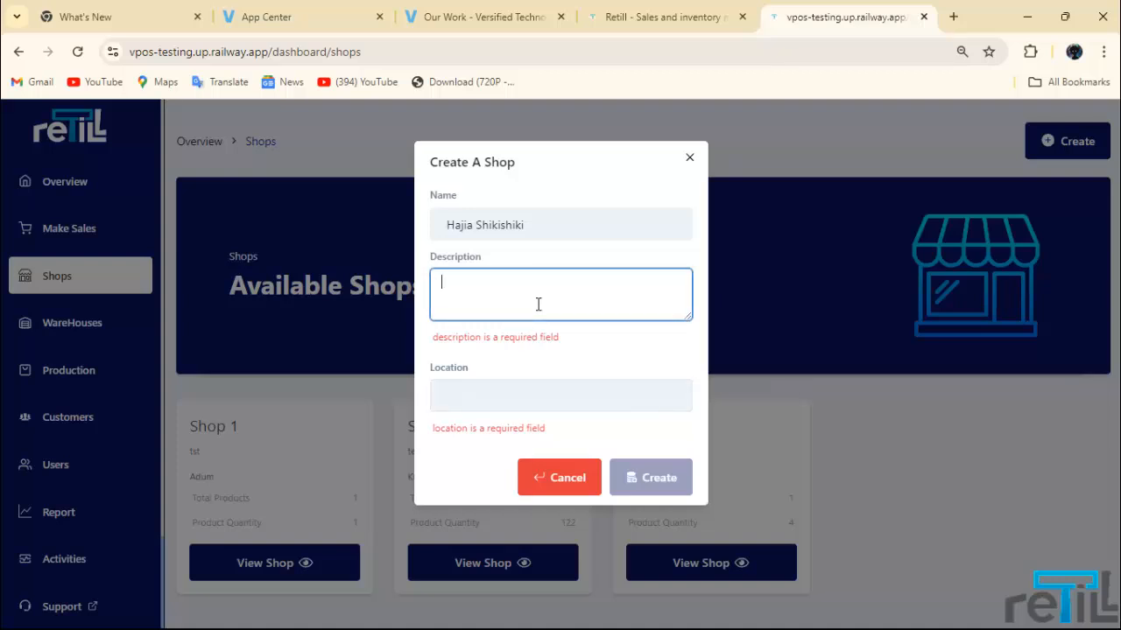
pyautogui.write('Drinks')
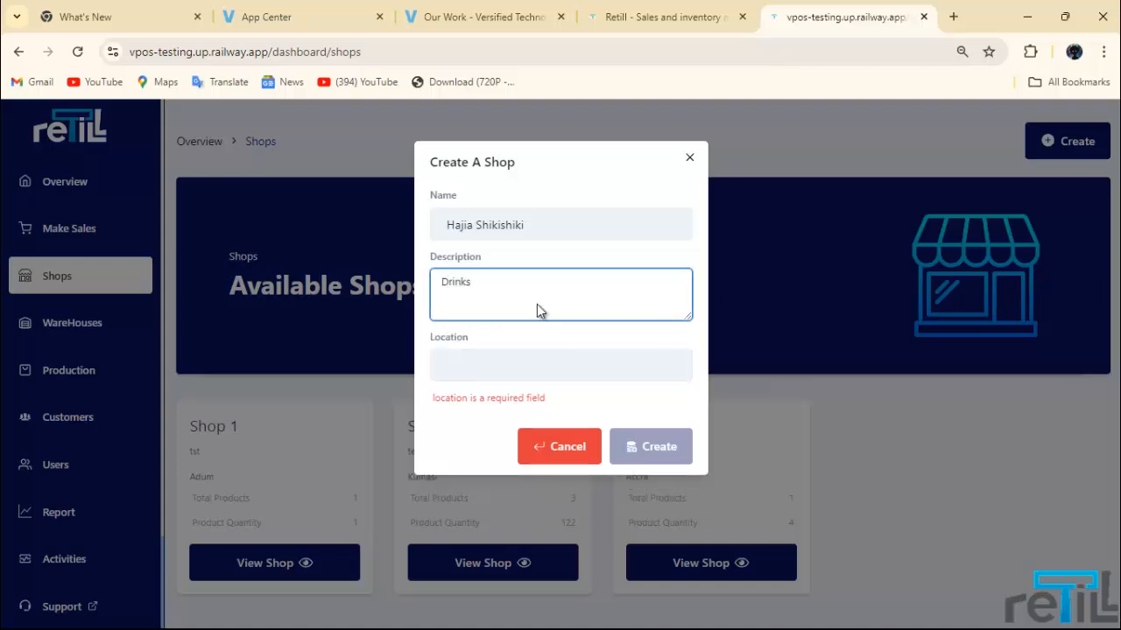
pyautogui.click(541, 367)
pyautogui.write('Accra')
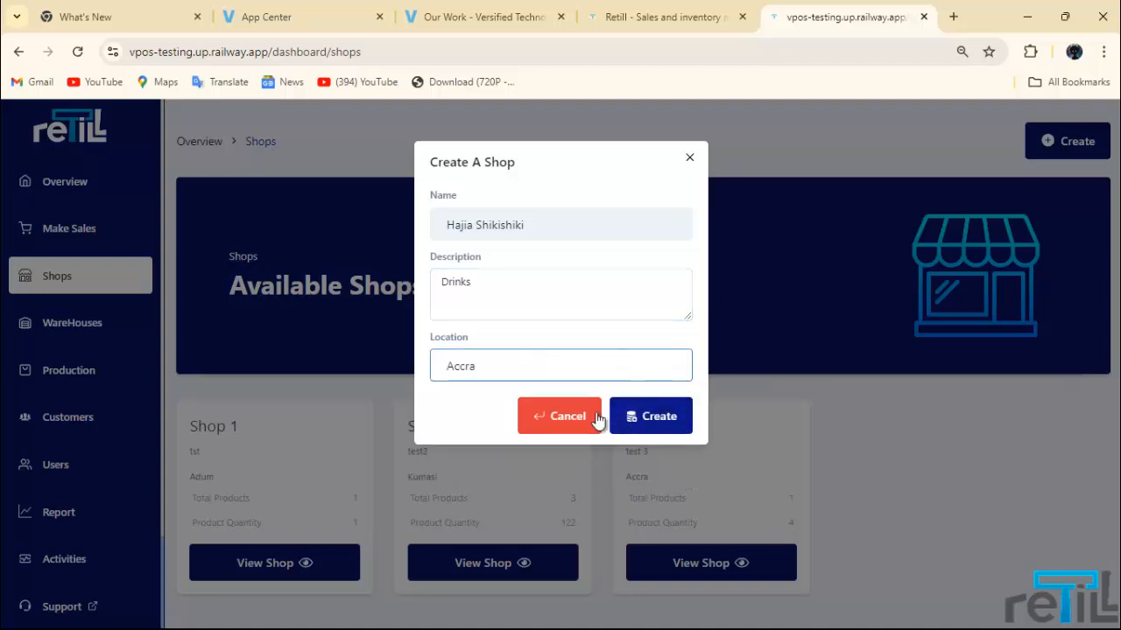
pyautogui.click(566, 424)
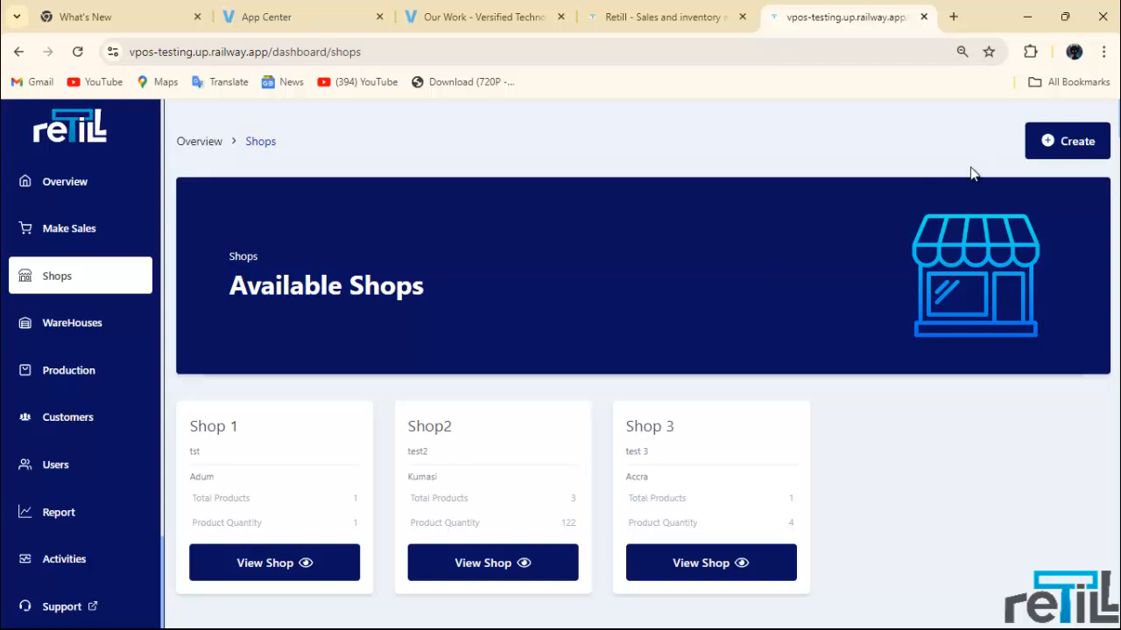
pyautogui.moveTo(758, 610)
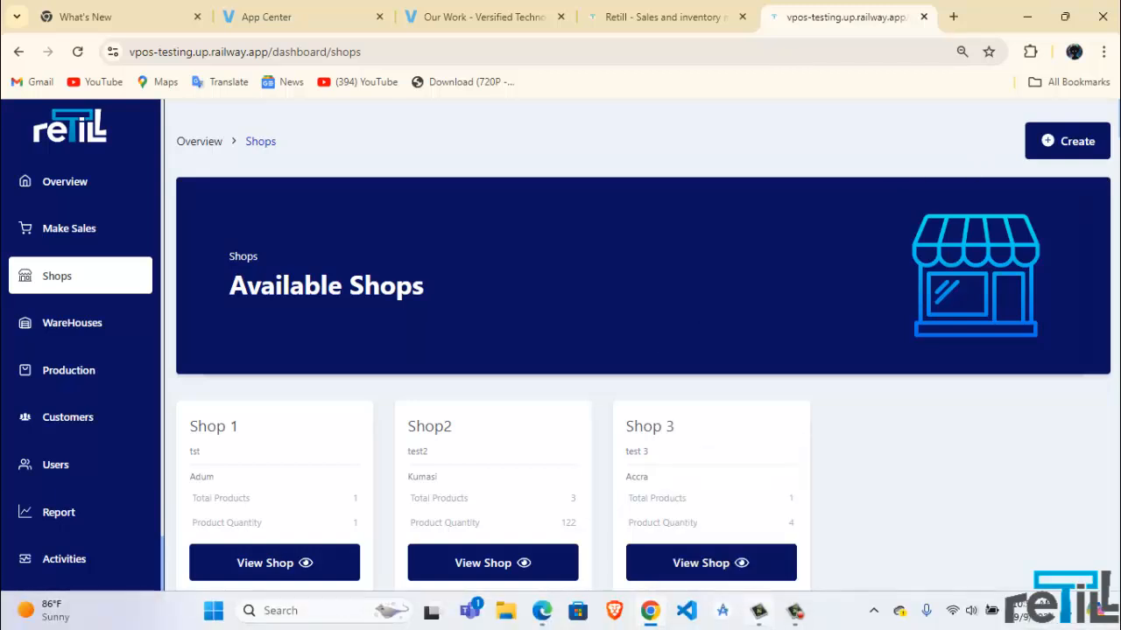
# Step: Go to Production and tick the Arthemeter/Lumefantrine row (row 1) for transfer
pyautogui.click(794, 617)
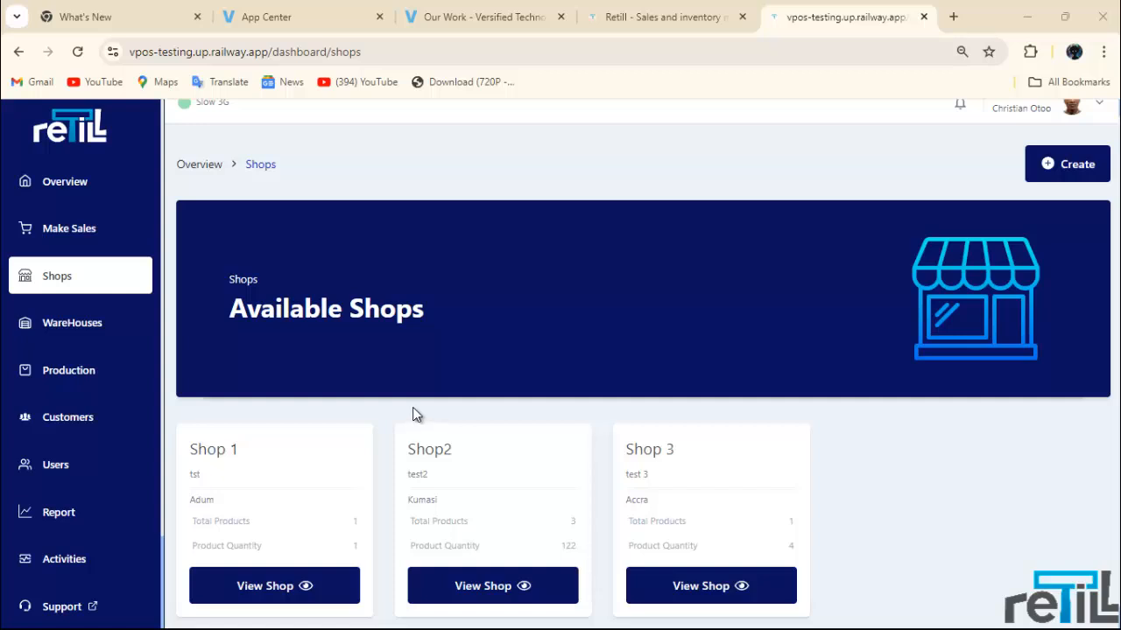
pyautogui.click(61, 372)
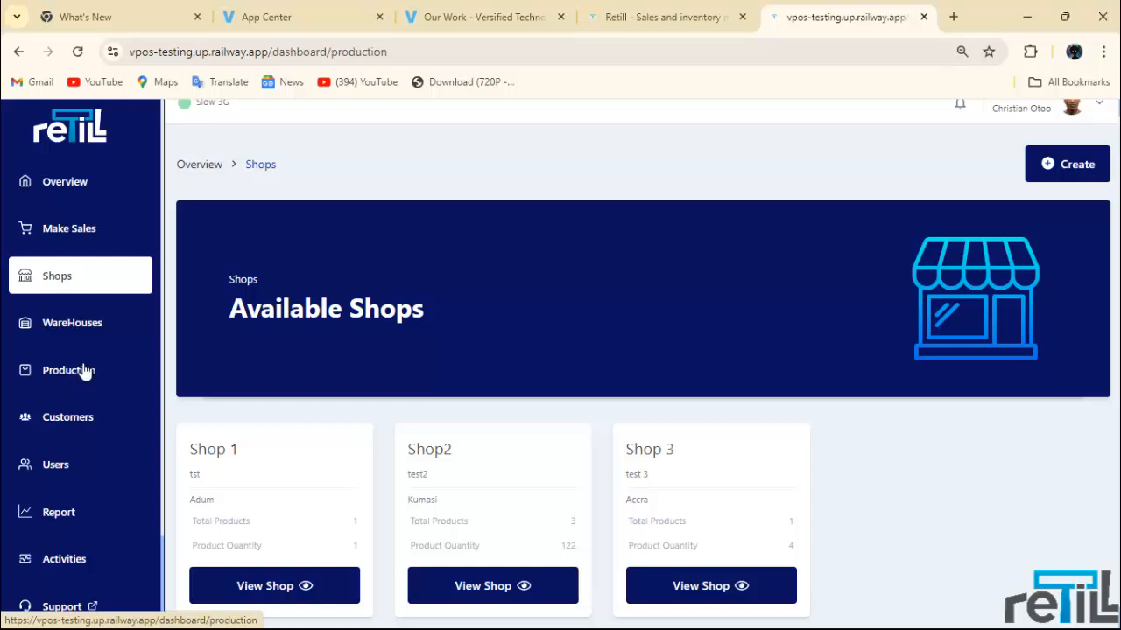
pyautogui.scroll(-3, 243, 411)
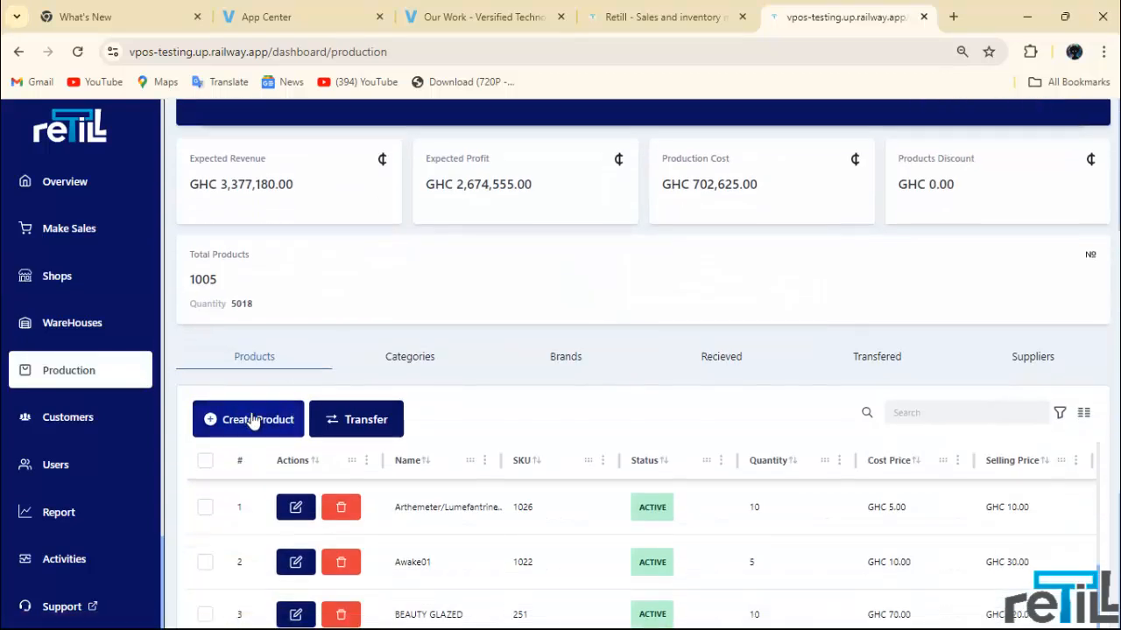
pyautogui.scroll(2, 342, 348)
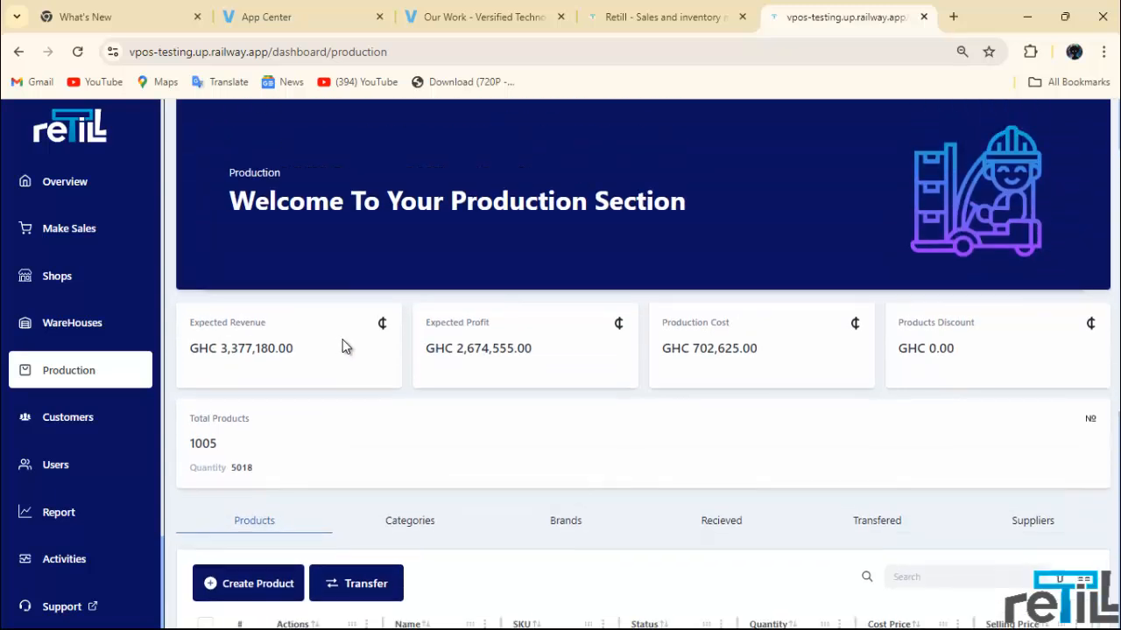
pyautogui.scroll(-4, 406, 288)
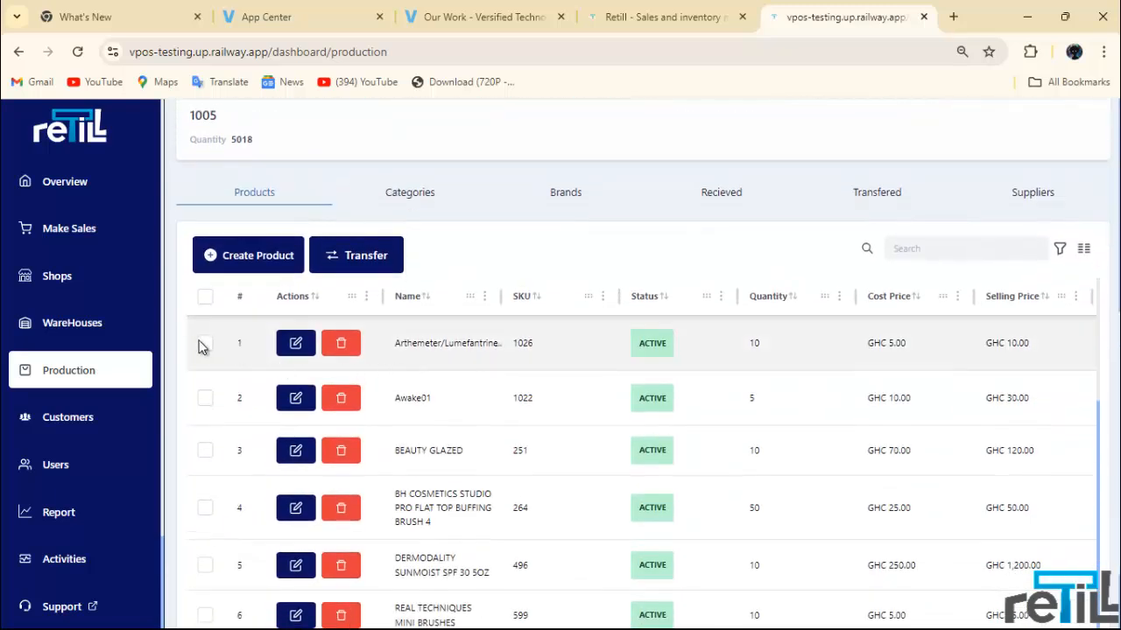
pyautogui.click(204, 344)
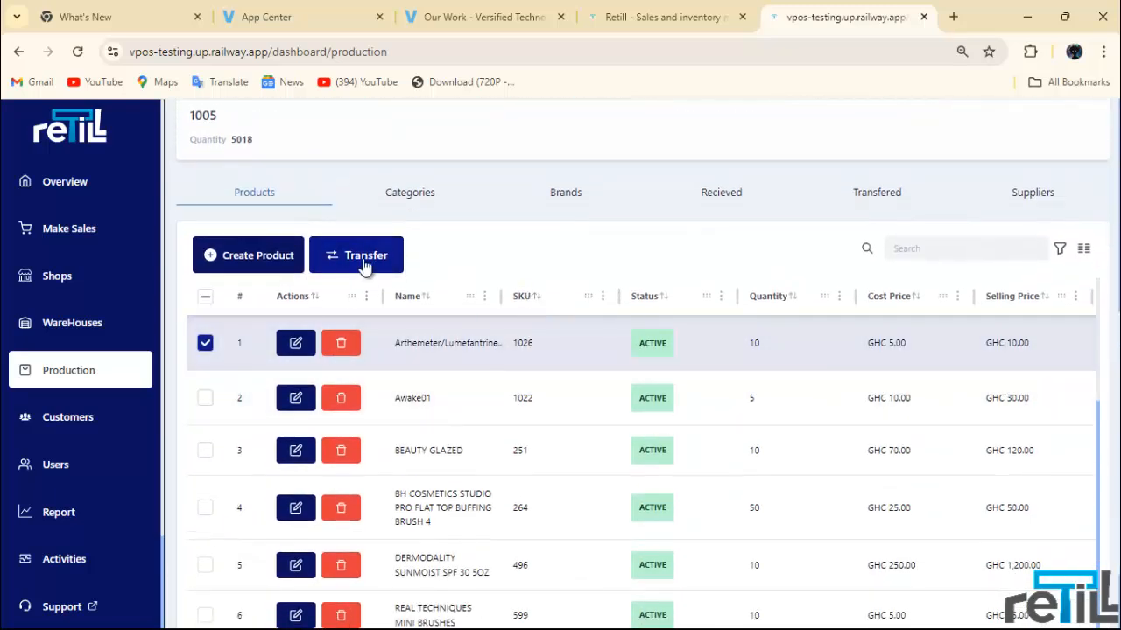
pyautogui.click(206, 340)
pyautogui.click(206, 347)
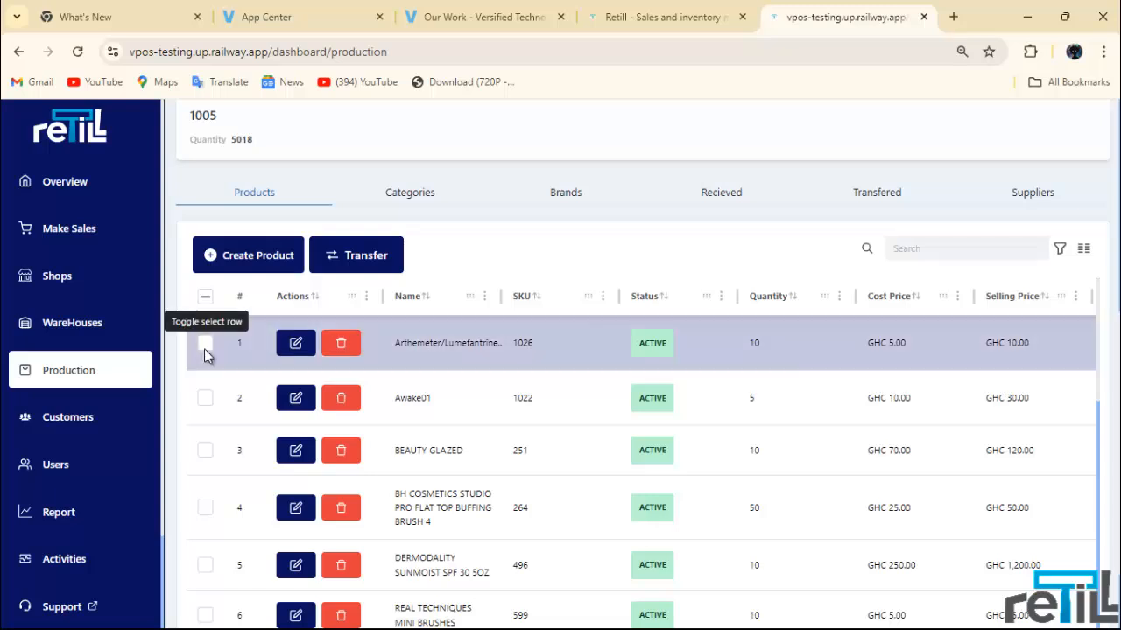
# Step: Transfer 10 Arthemeter/Lumefantrine units from Production to Shop 1 (Adum) and confirm
pyautogui.click(349, 262)
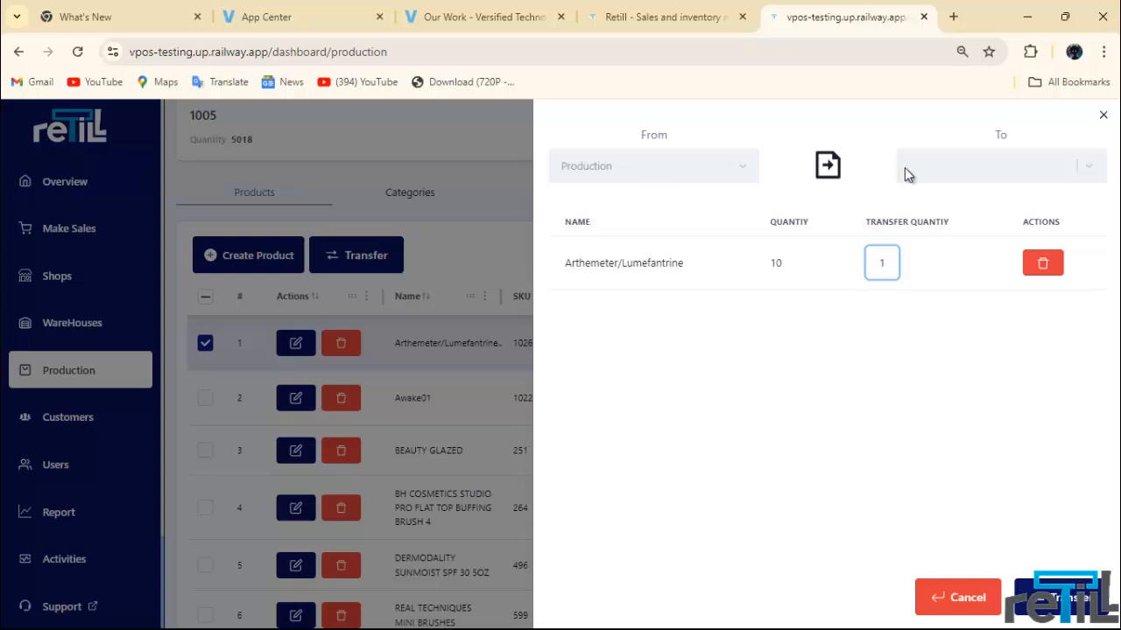
pyautogui.click(881, 263)
pyautogui.click(1046, 165)
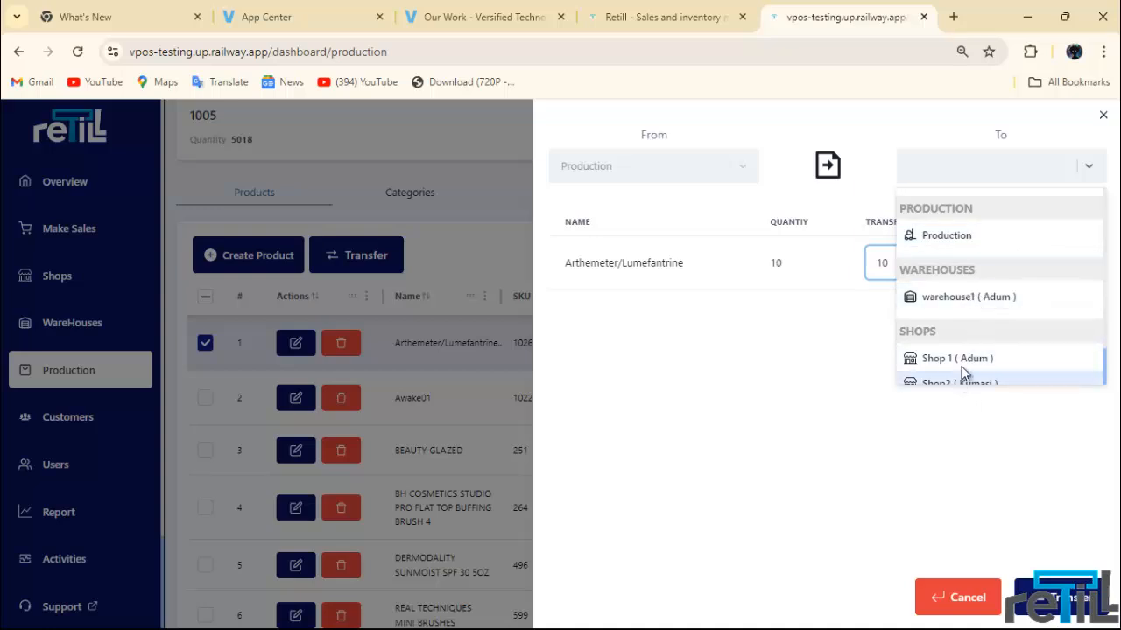
pyautogui.click(1005, 361)
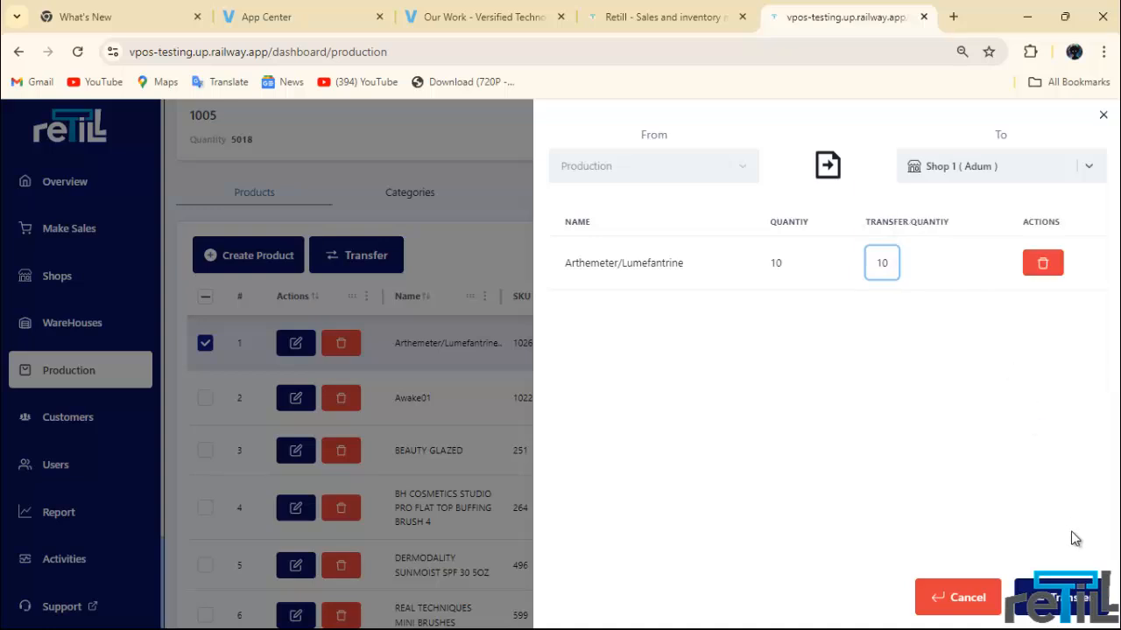
pyautogui.click(1063, 597)
pyautogui.click(655, 399)
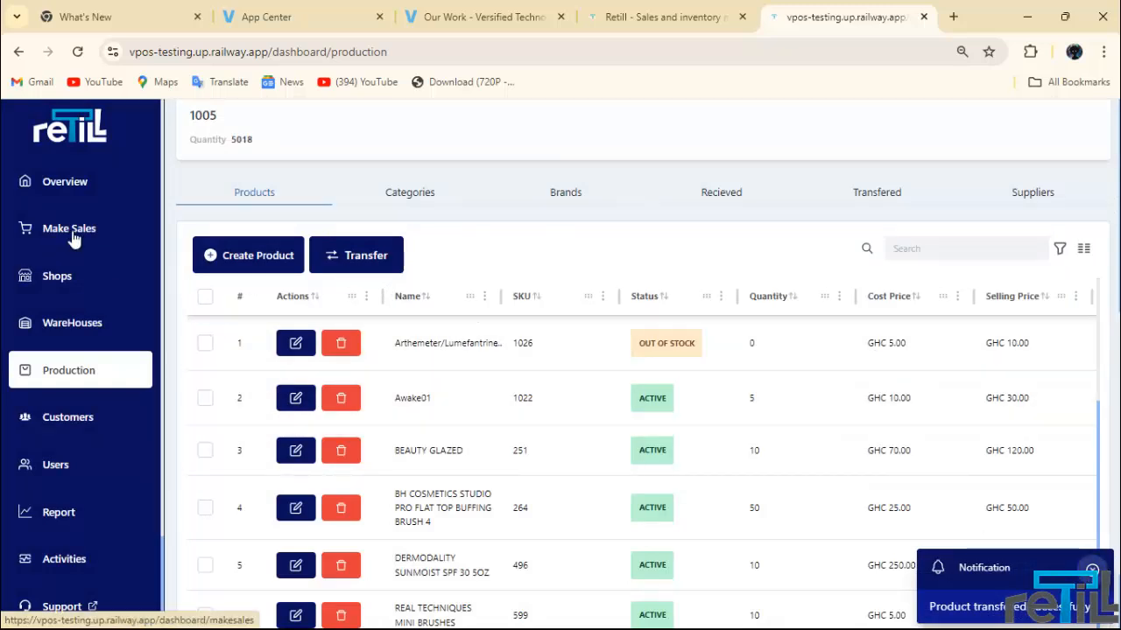
# Step: On the Make Sales page, add one Arthemeter/Lumefantrine at GHC 10.00 to Sale 1
pyautogui.click(70, 235)
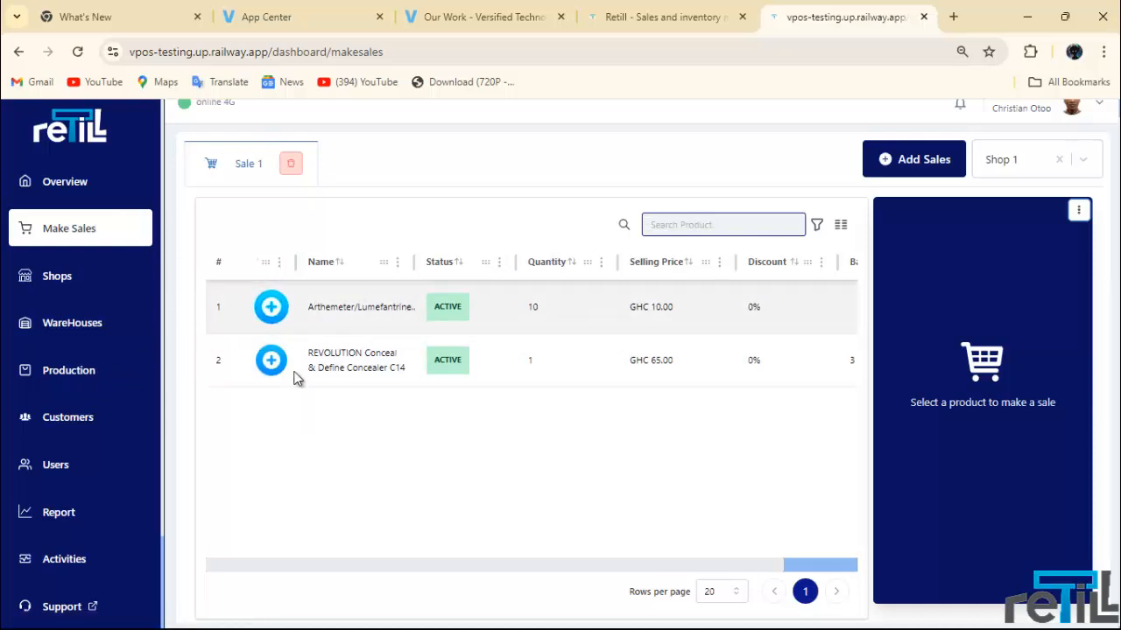
pyautogui.click(270, 314)
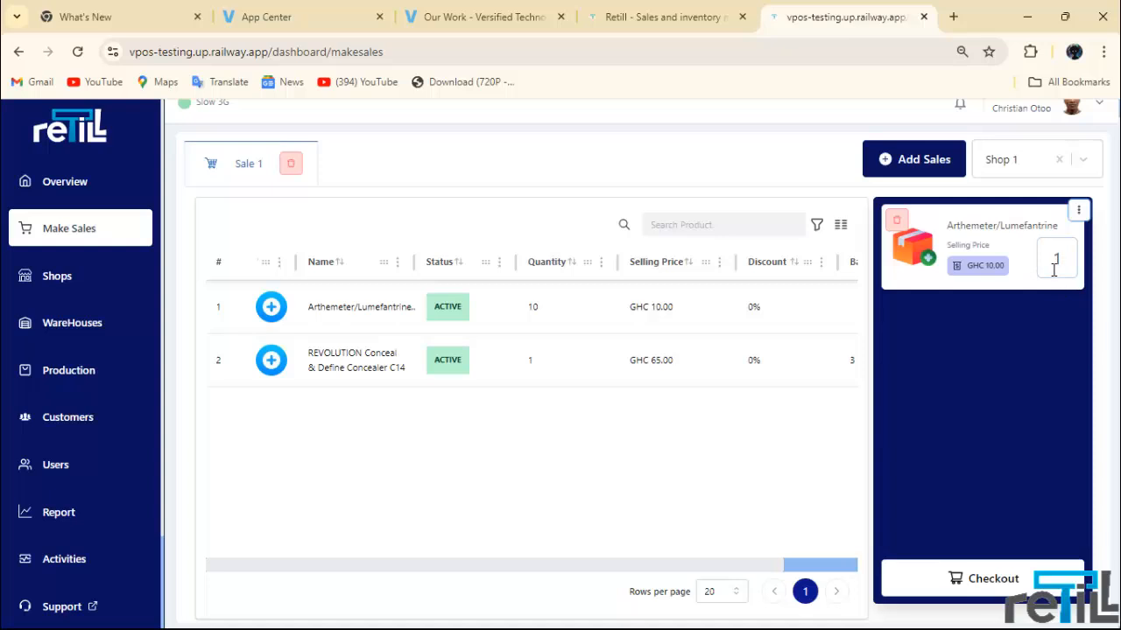
# Step: Proceed to checkout and enter 10 as the amount received
pyautogui.click(959, 585)
pyautogui.scroll(-1, 447, 375)
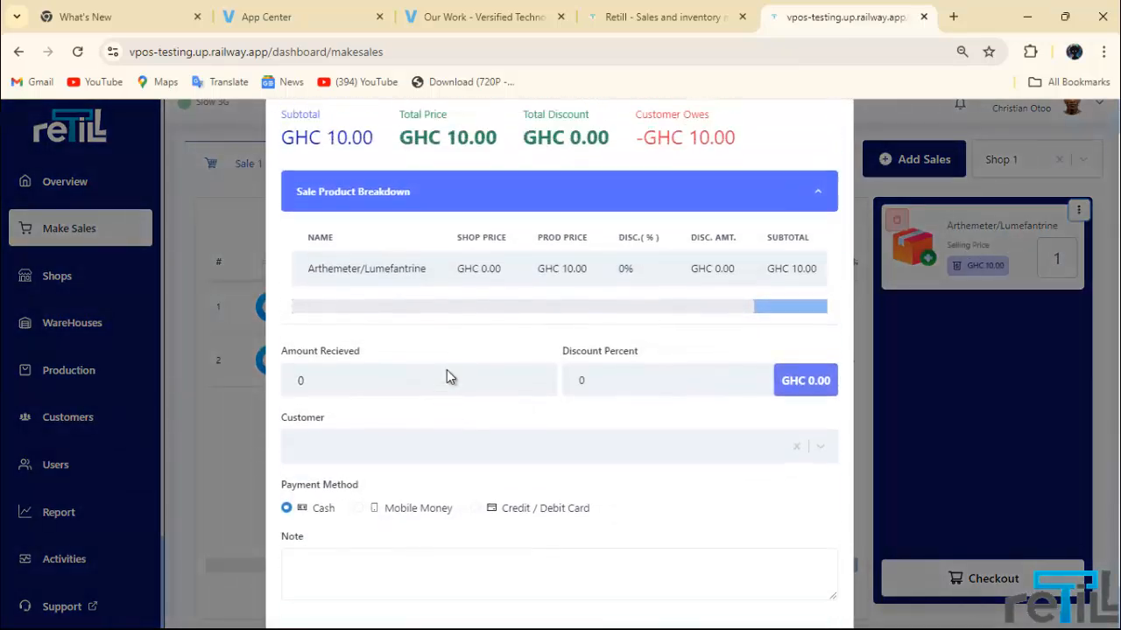
pyautogui.scroll(1, 446, 376)
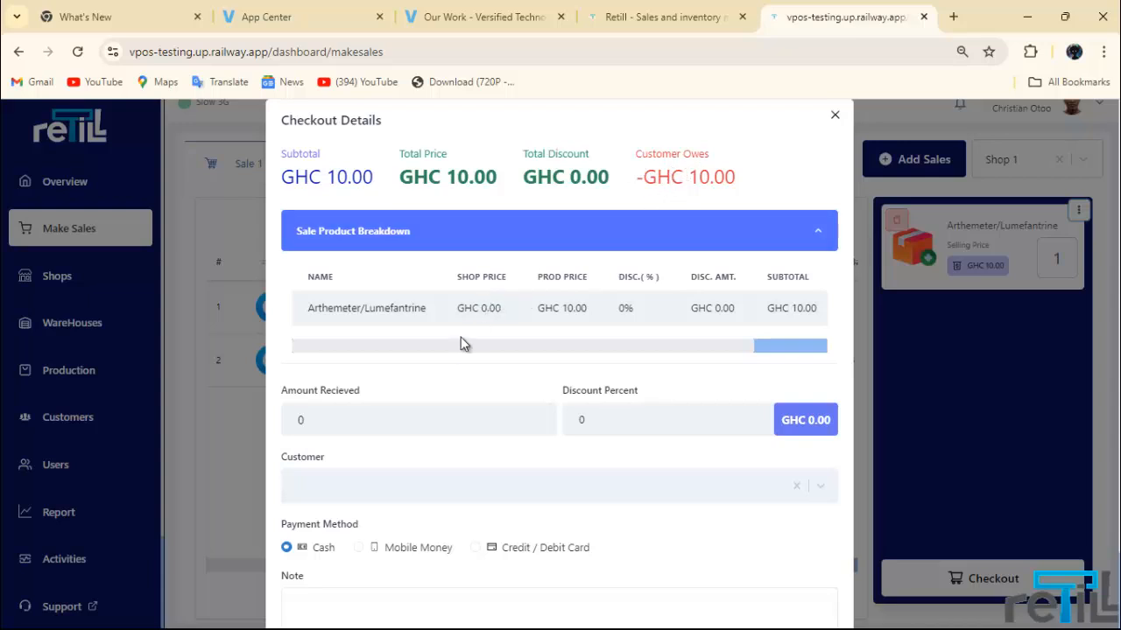
pyautogui.click(394, 428)
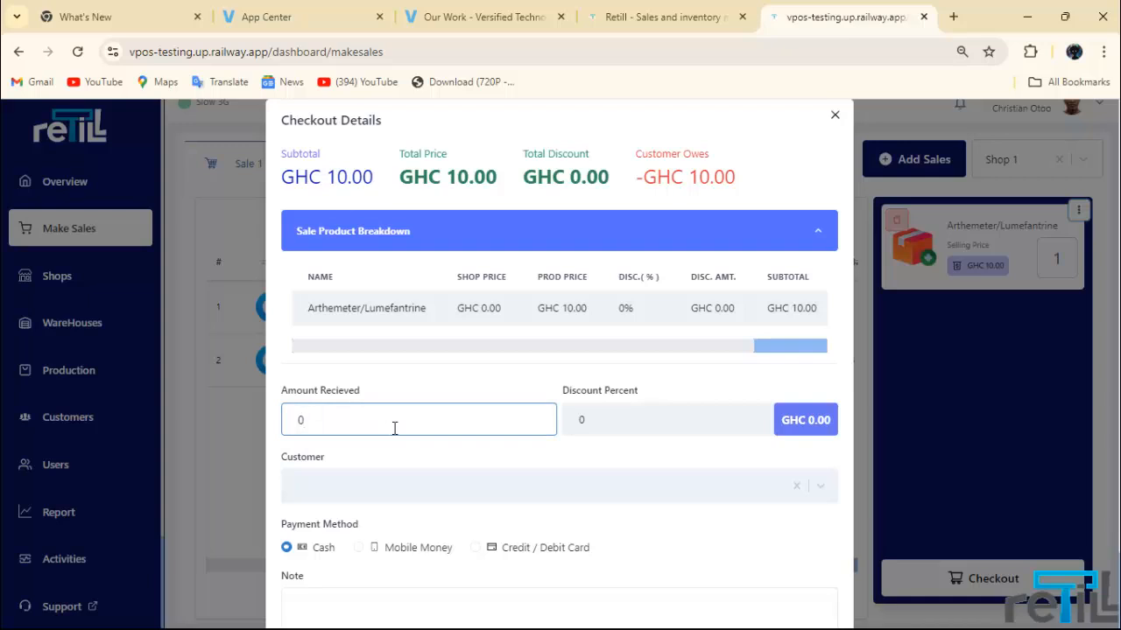
pyautogui.press('BackSpace')
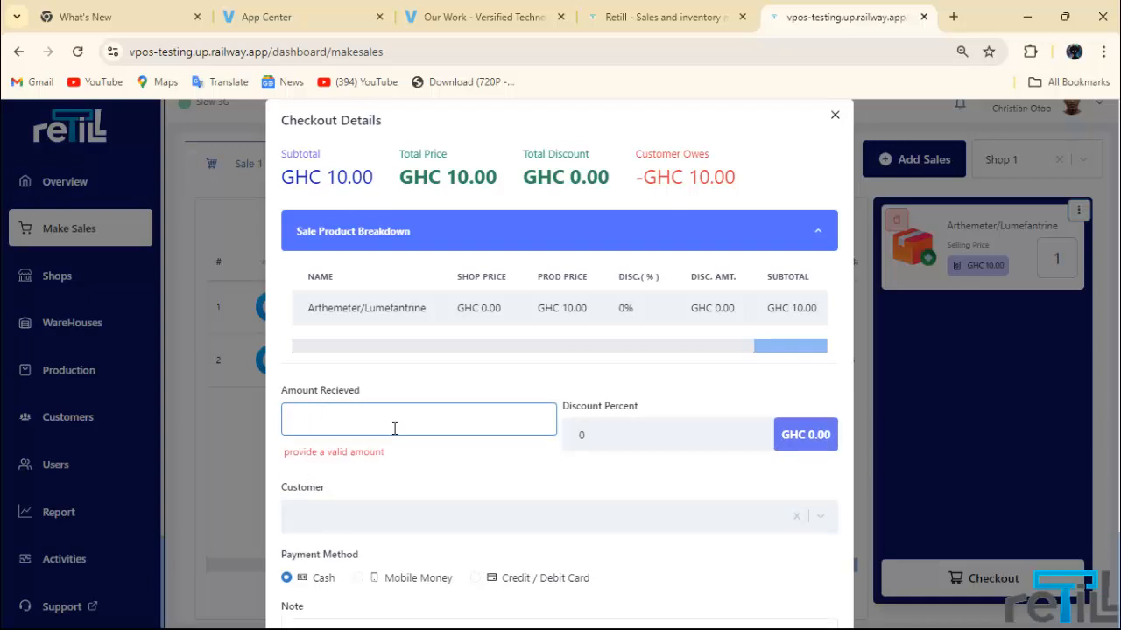
pyautogui.write('10')
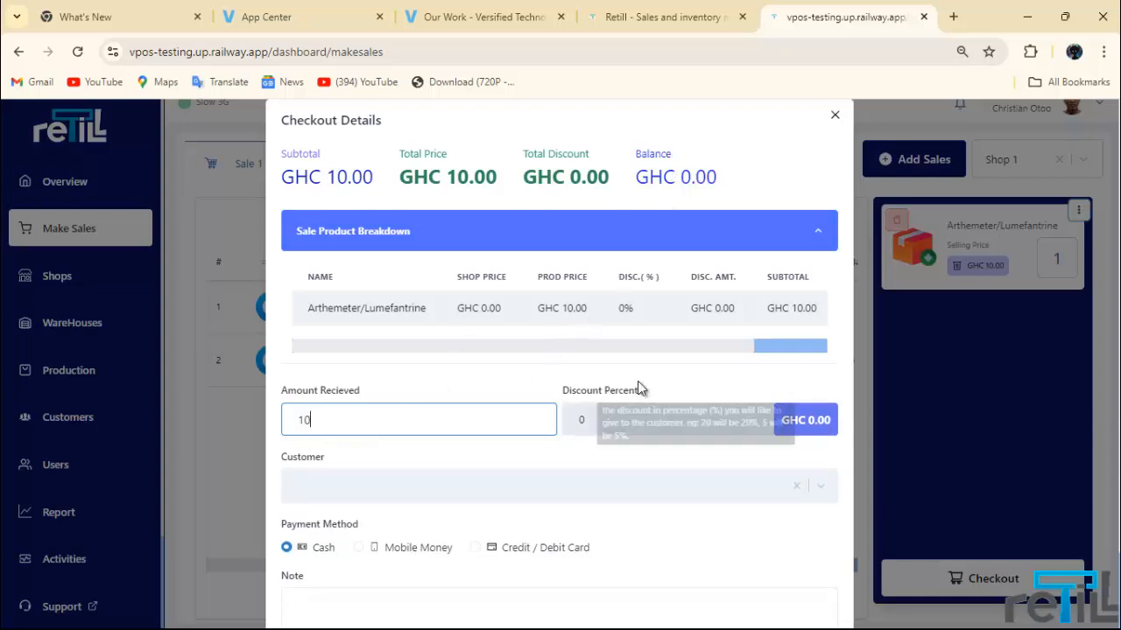
pyautogui.scroll(-1, 637, 385)
# Step: Leave the customer unset, focus the note, and complete the GHC 10.00 cash transaction
pyautogui.click(515, 410)
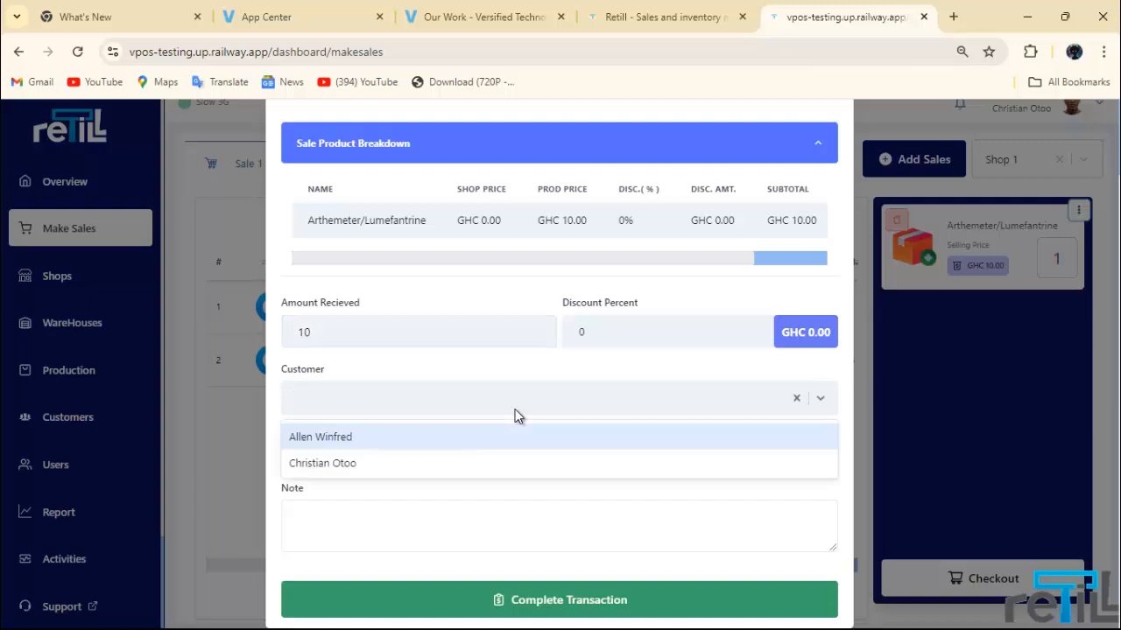
pyautogui.click(514, 413)
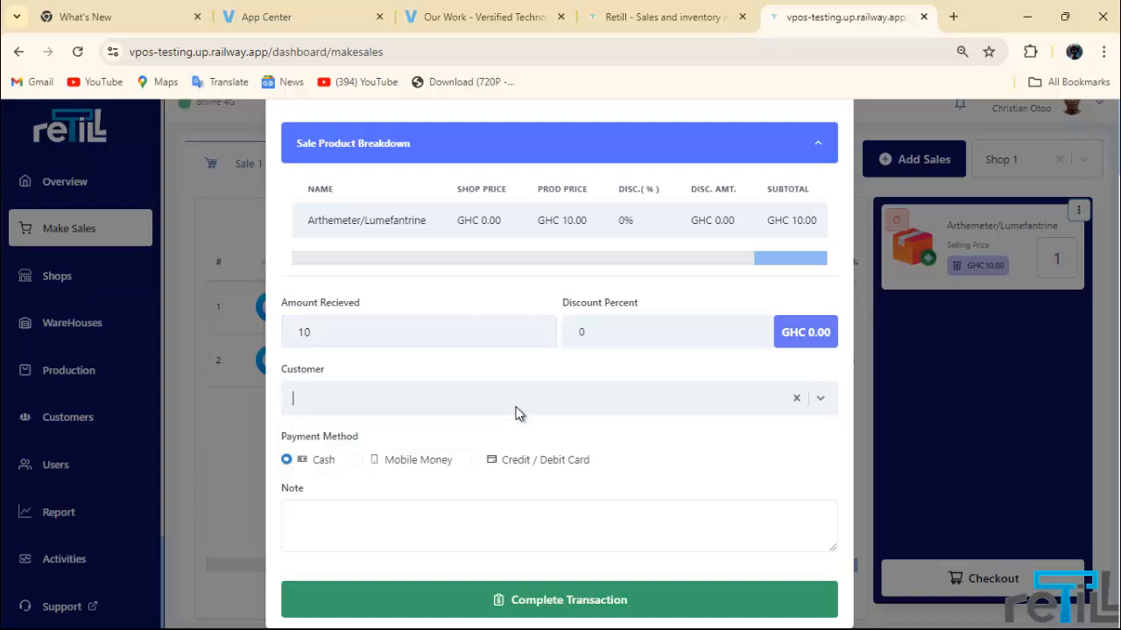
pyautogui.click(521, 407)
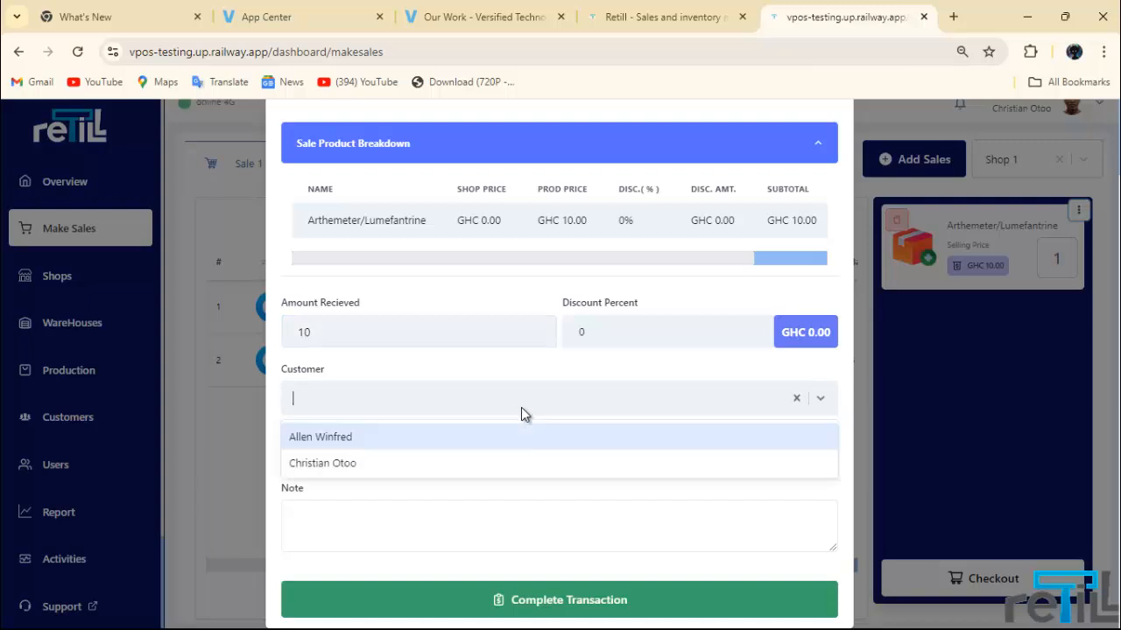
pyautogui.click(513, 408)
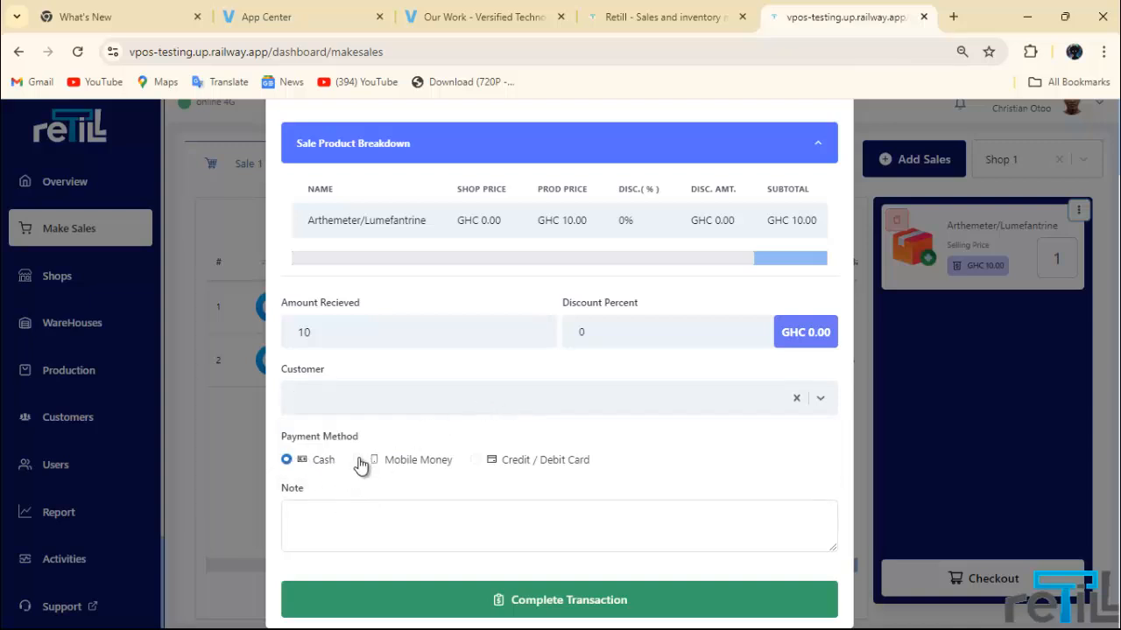
pyautogui.click(414, 518)
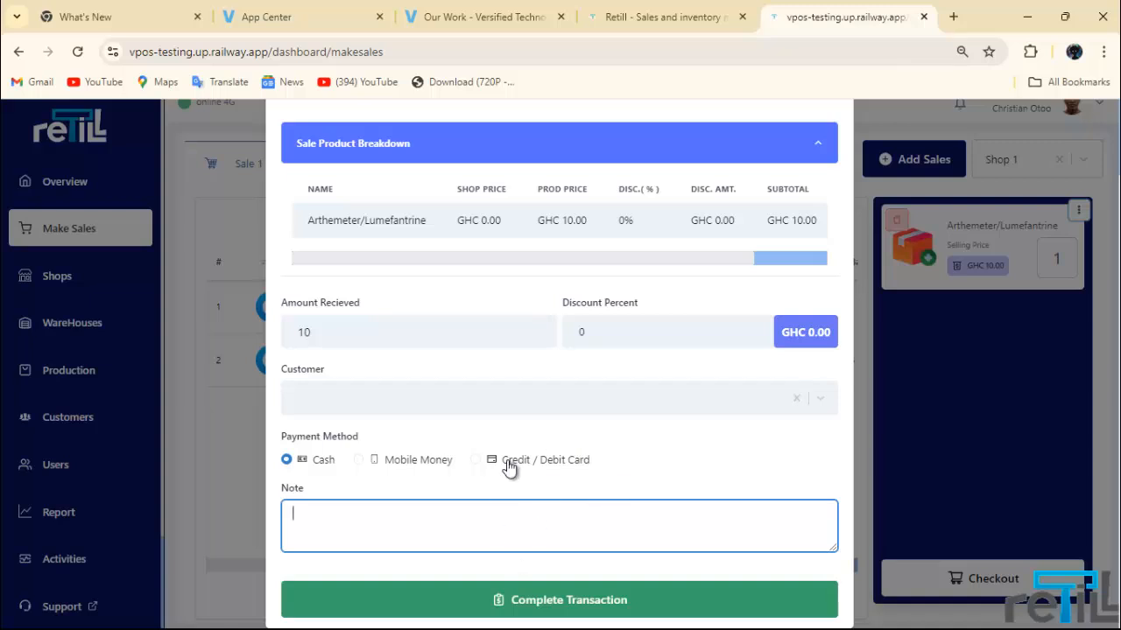
pyautogui.click(534, 604)
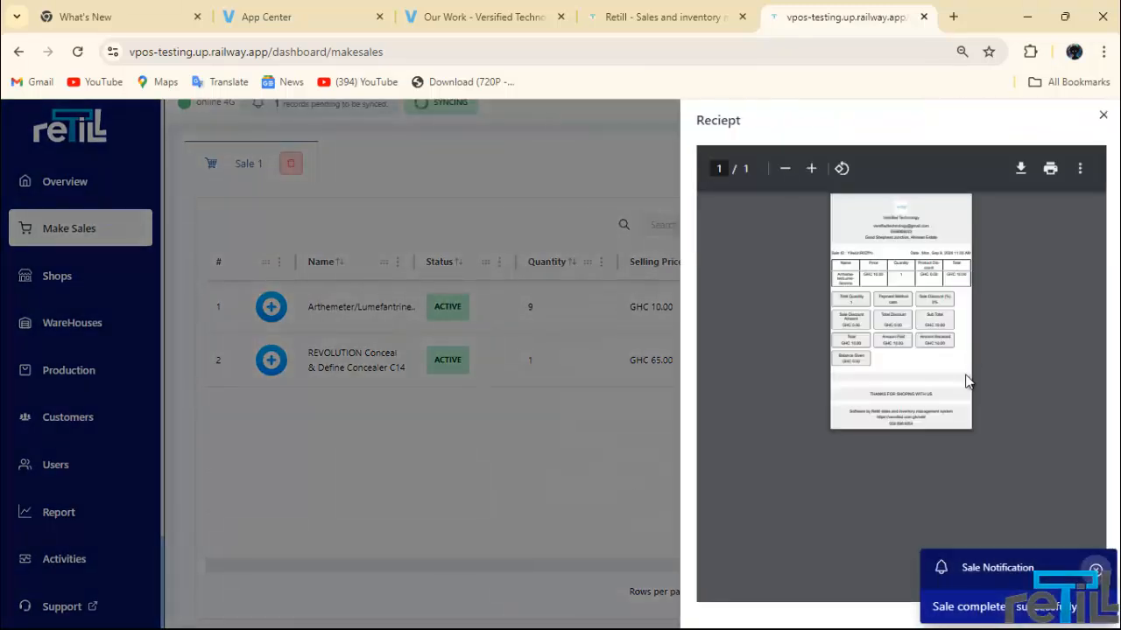
# Step: Dismiss the Sale completed notice and zoom the receipt in five times
pyautogui.click(1096, 569)
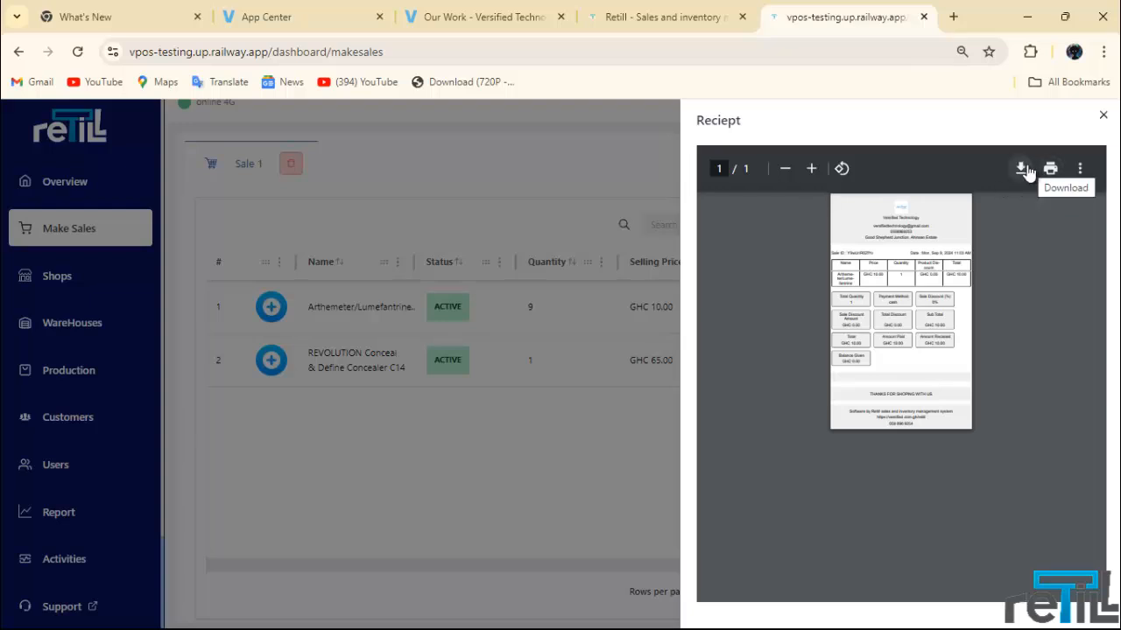
pyautogui.click(811, 171)
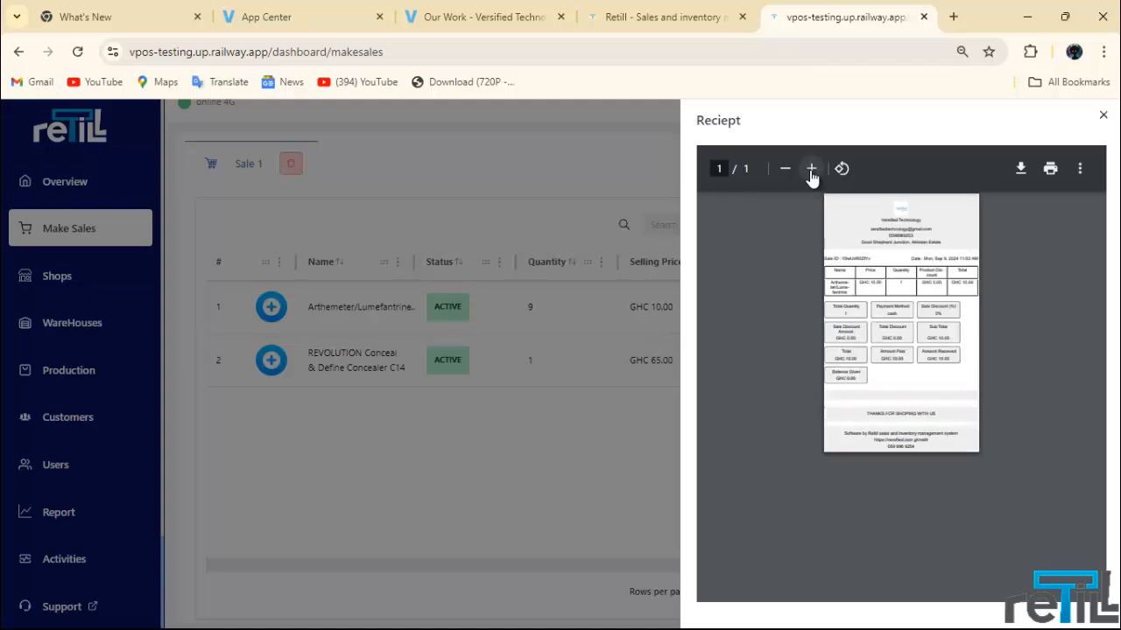
pyautogui.click(811, 171)
pyautogui.click(812, 170)
pyautogui.click(812, 171)
pyautogui.click(811, 170)
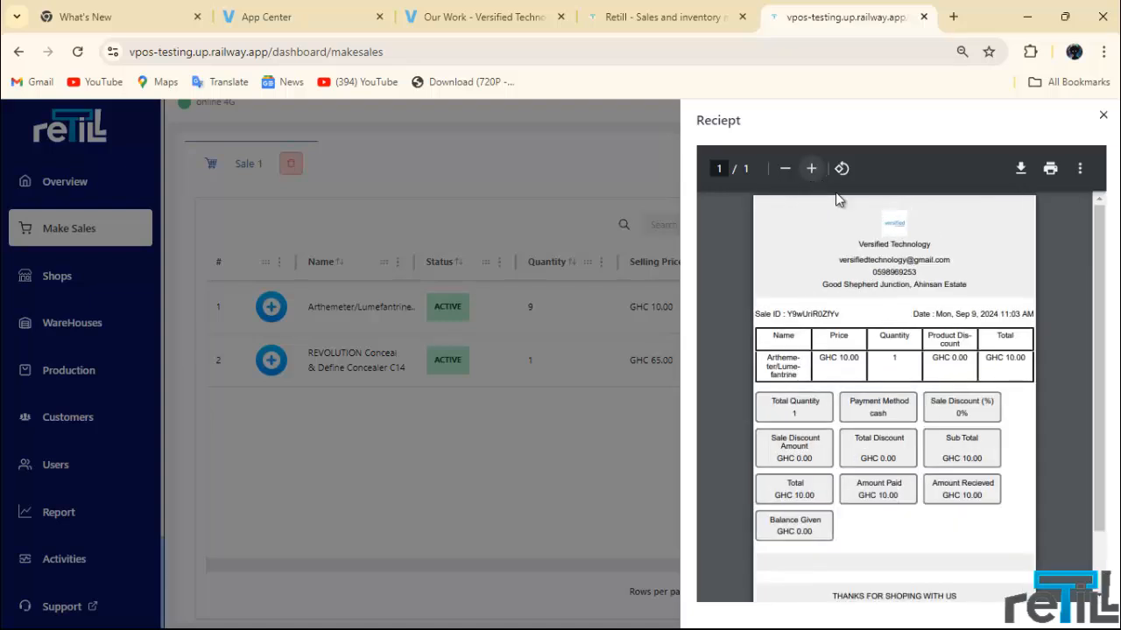
# Step: Scroll through the GHC 10.00 cash receipt, zoom once more, and close it
pyautogui.moveTo(1098, 273)
pyautogui.mouseDown()
pyautogui.moveTo(1104, 280)
pyautogui.moveTo(1100, 261)
pyautogui.mouseUp()
pyautogui.scroll(-2, 906, 322)
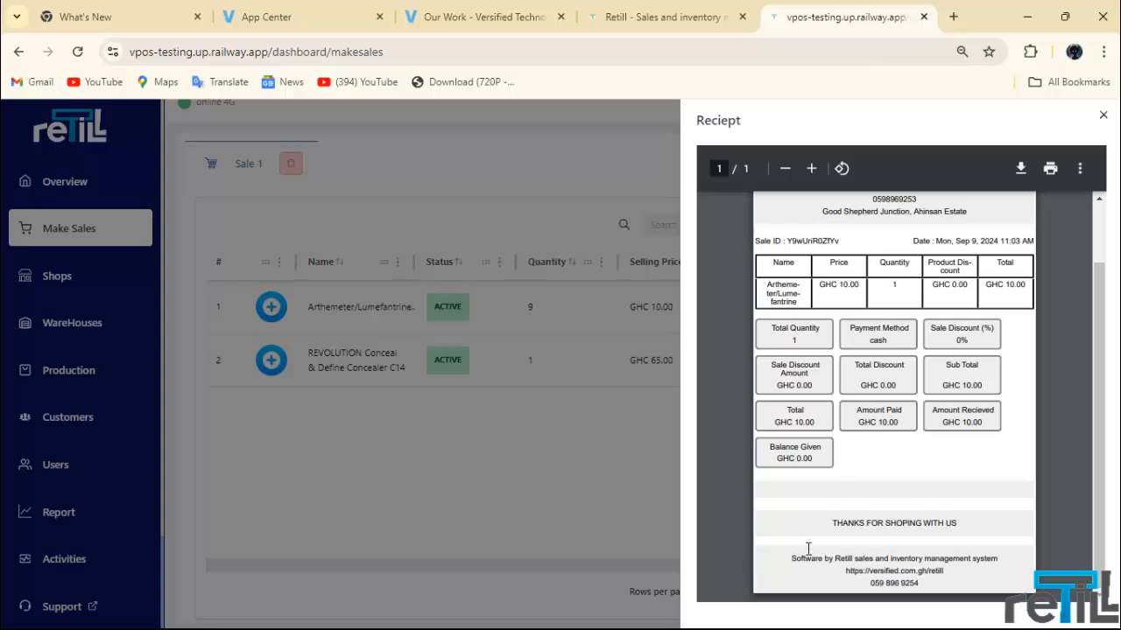
pyautogui.scroll(2, 1009, 438)
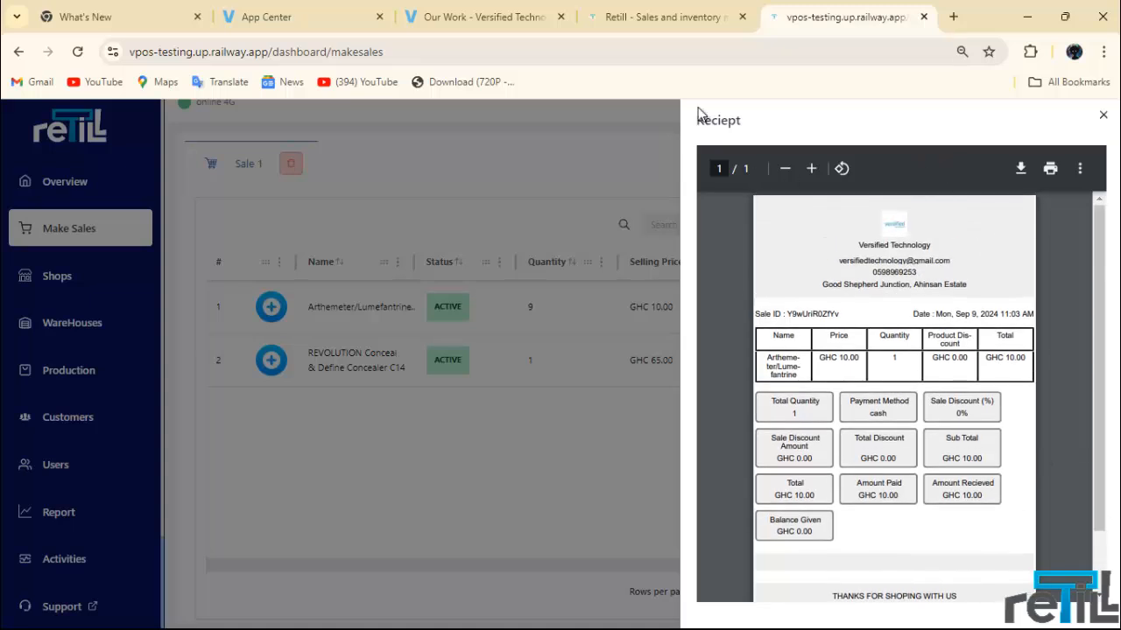
pyautogui.click(810, 171)
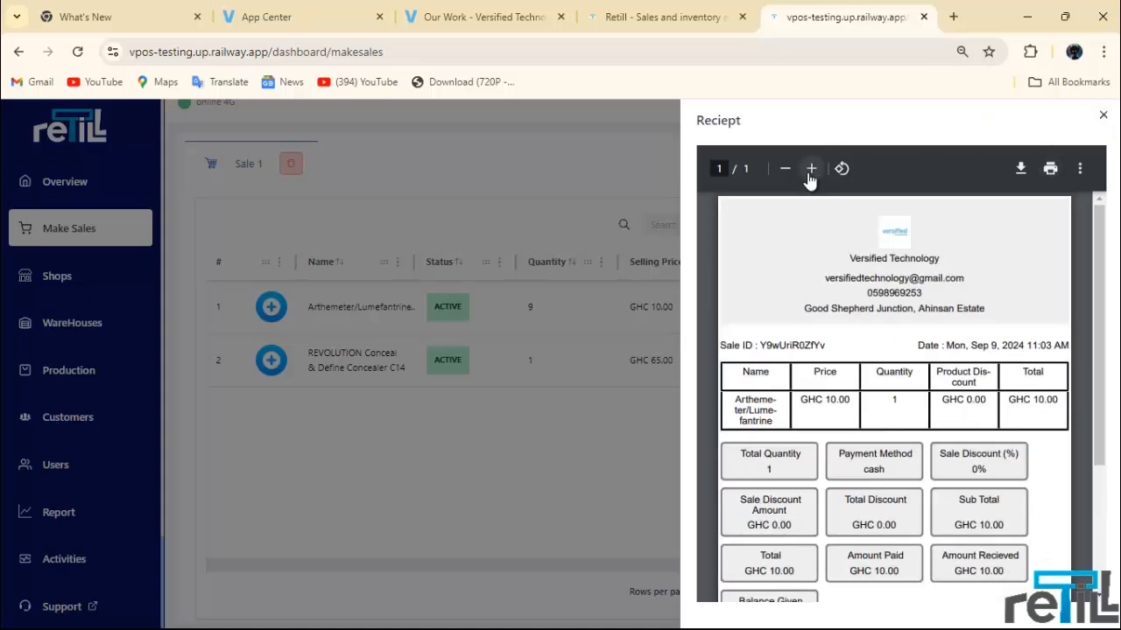
pyautogui.scroll(-3, 864, 355)
pyautogui.scroll(3, 963, 263)
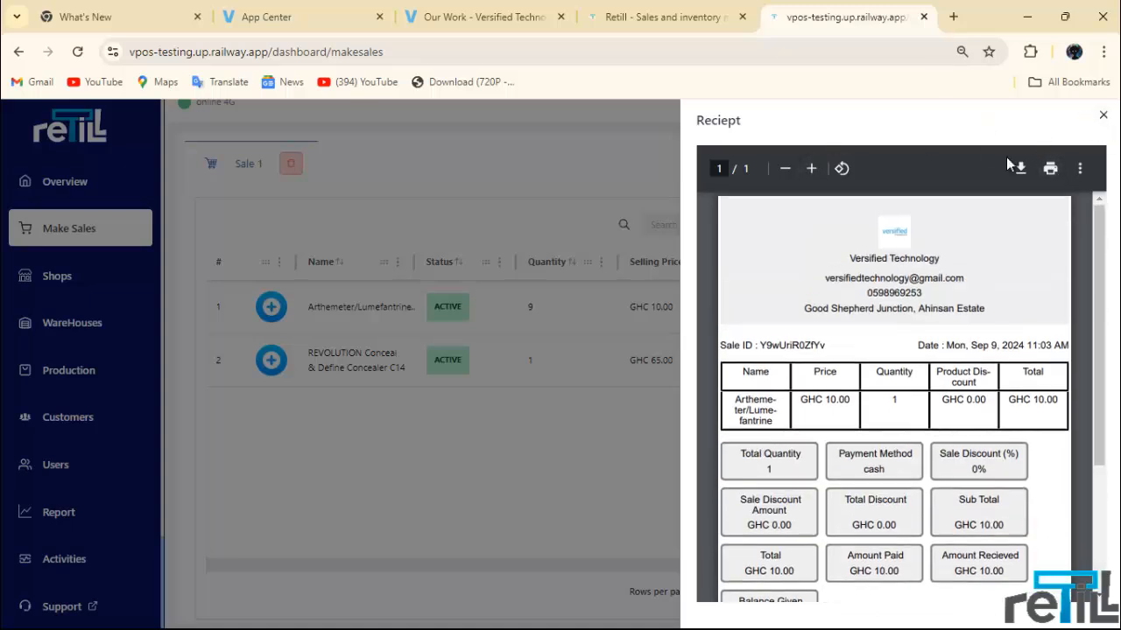
pyautogui.click(1102, 114)
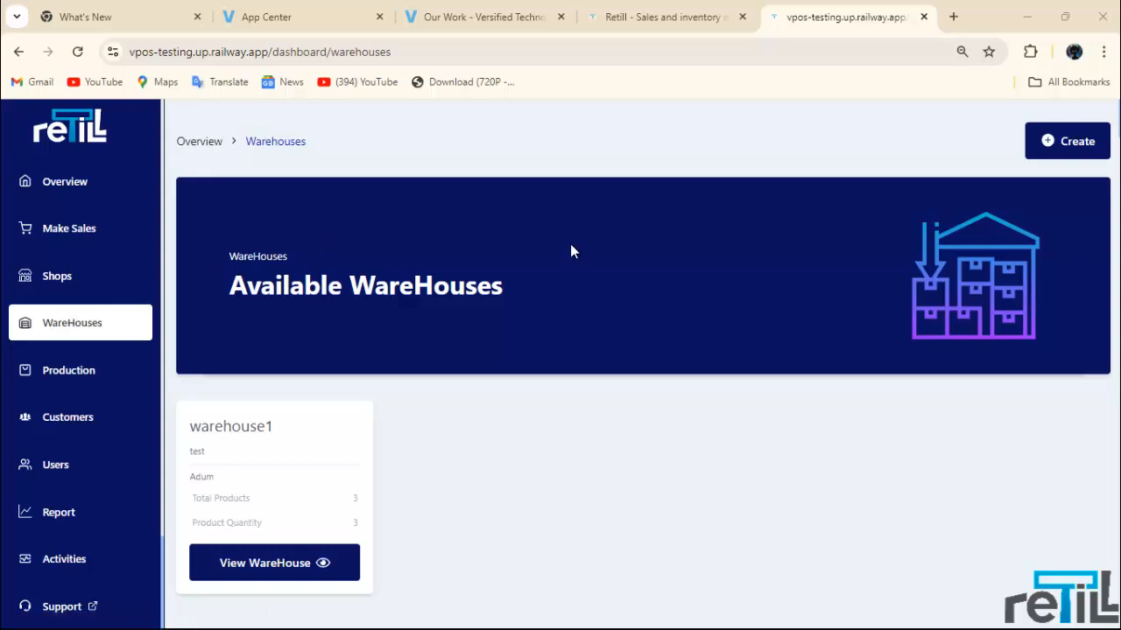
pyautogui.click(1058, 141)
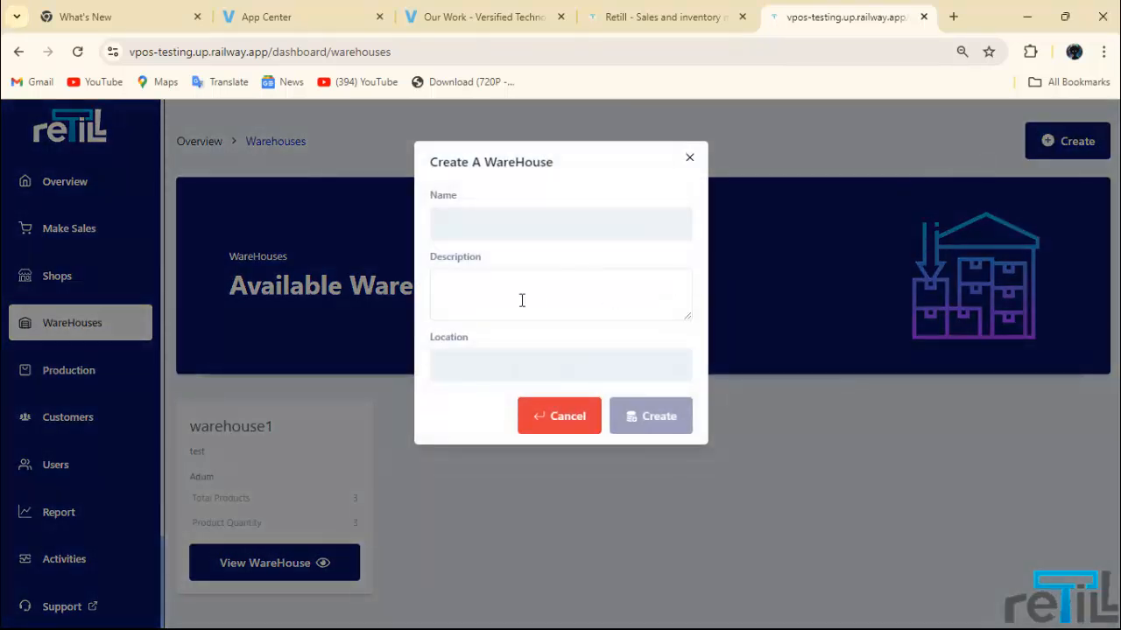
pyautogui.click(516, 231)
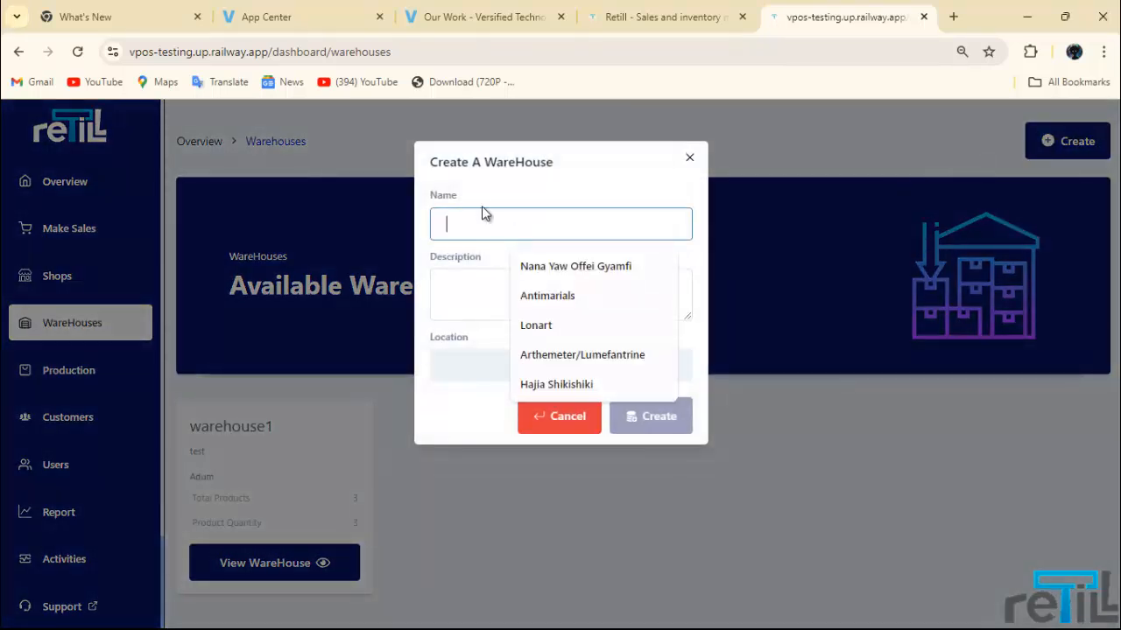
pyautogui.click(465, 299)
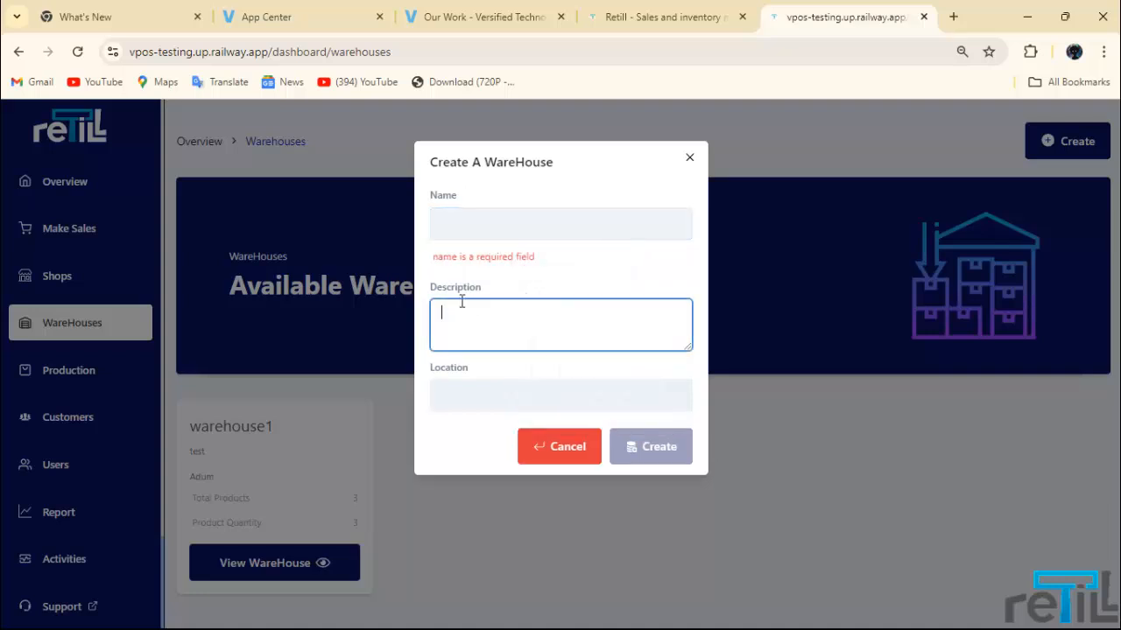
pyautogui.click(455, 393)
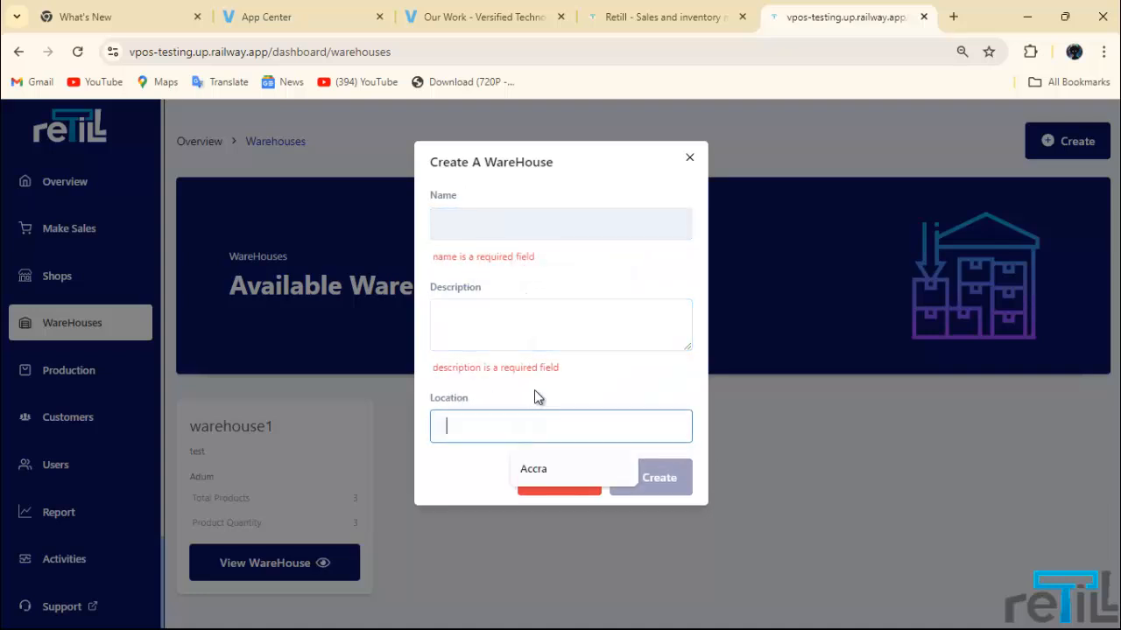
pyautogui.write('Accra')
pyautogui.click(517, 324)
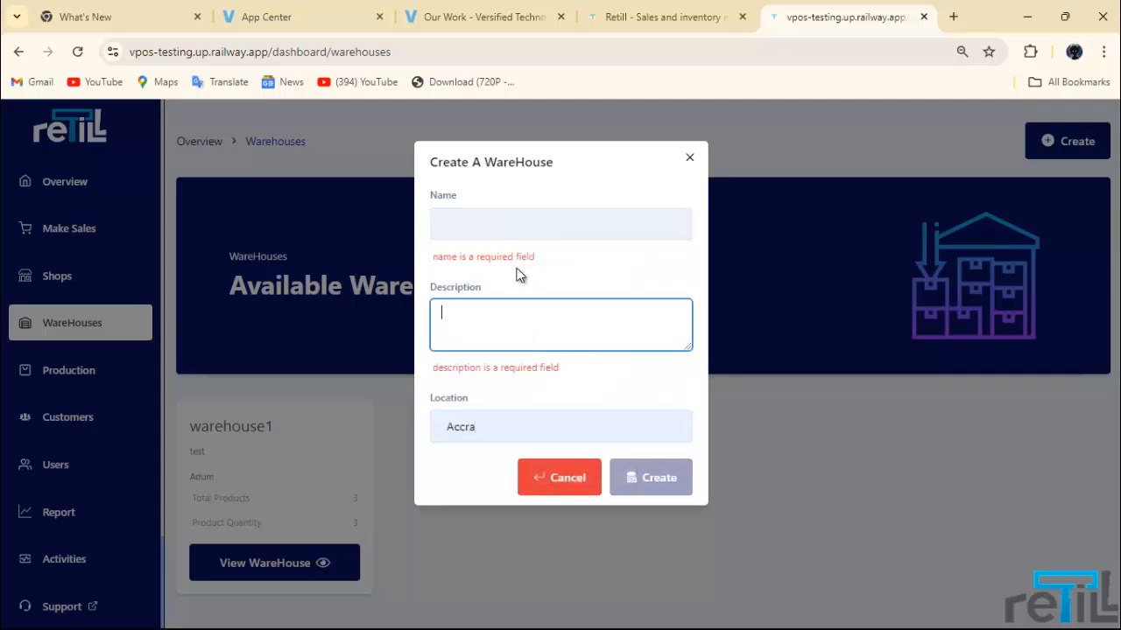
pyautogui.click(518, 254)
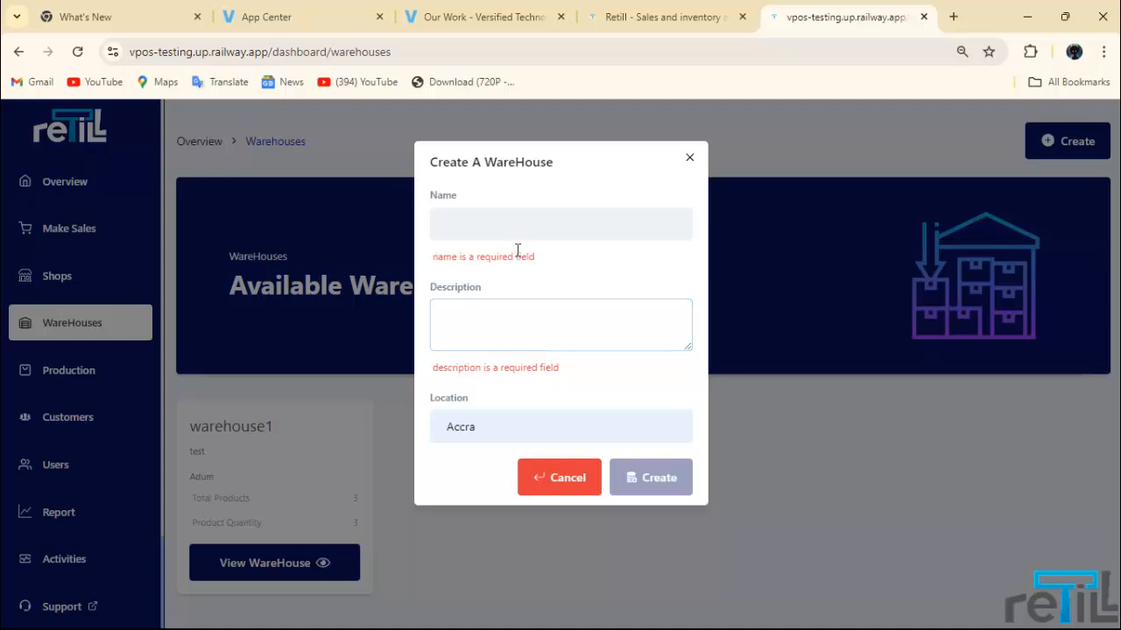
pyautogui.click(567, 225)
pyautogui.click(471, 286)
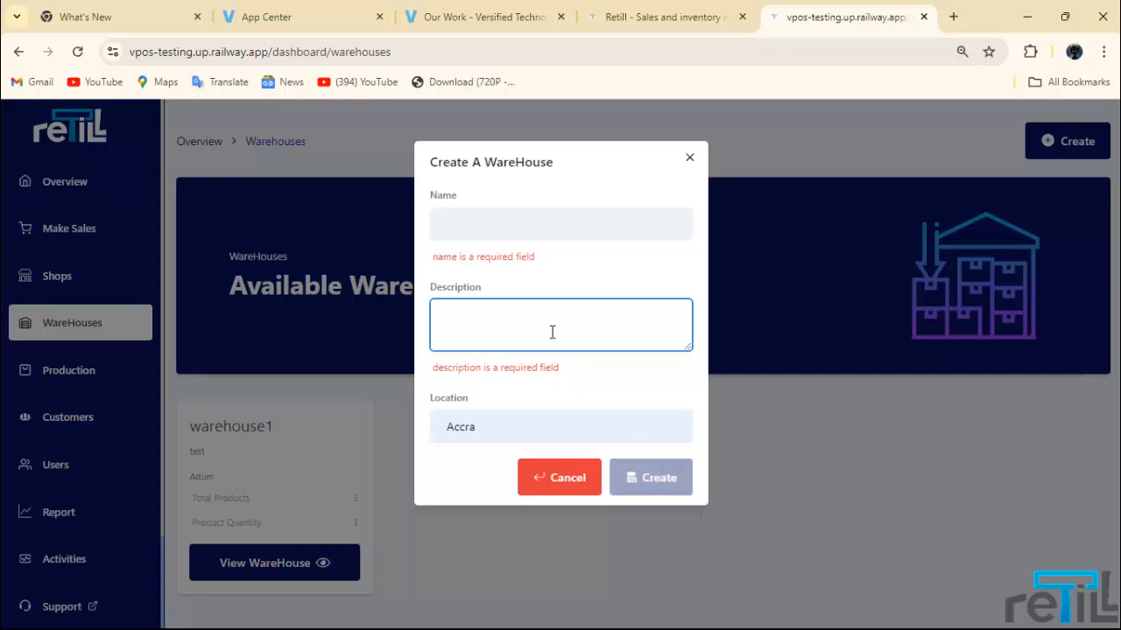
pyautogui.write('aaa')
pyautogui.click(521, 224)
pyautogui.write('aaa')
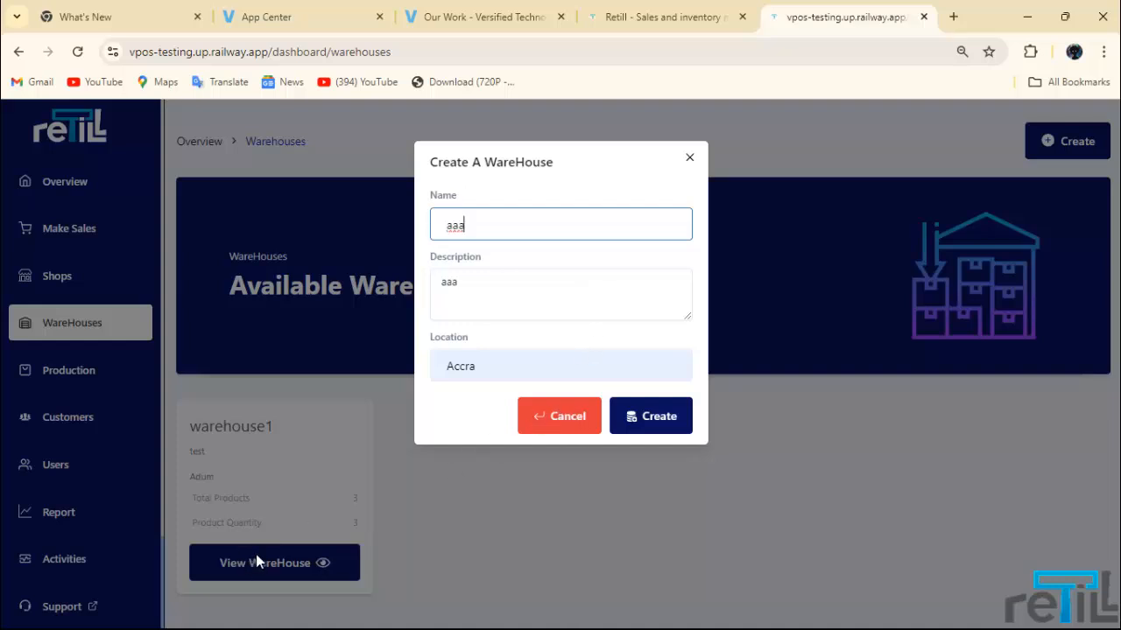
pyautogui.click(553, 415)
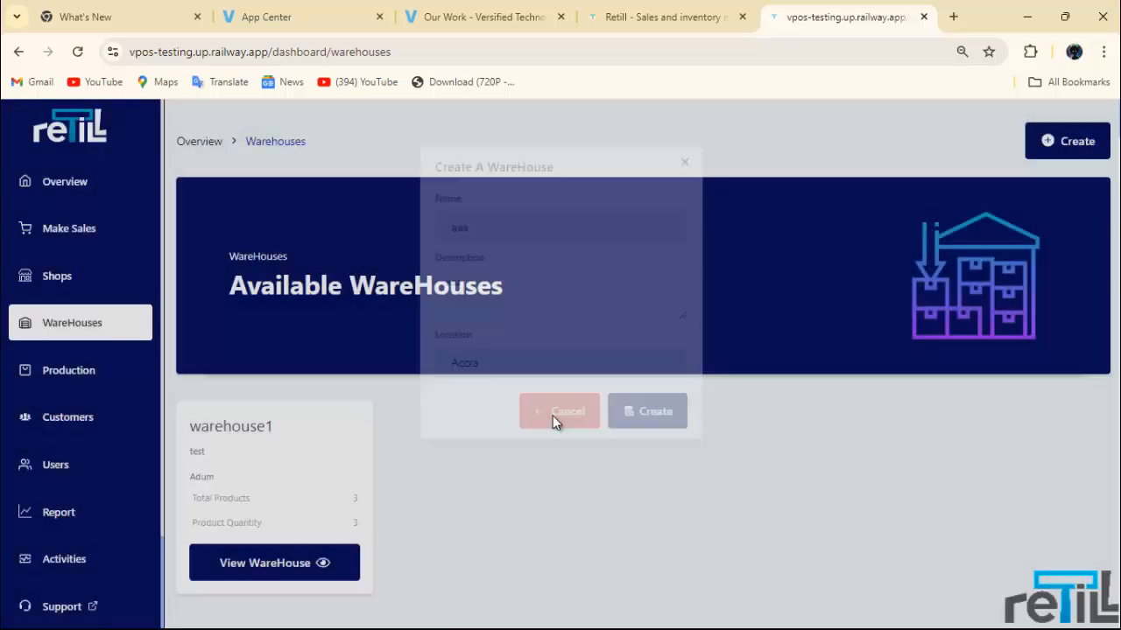
pyautogui.scroll(-2, 26, 561)
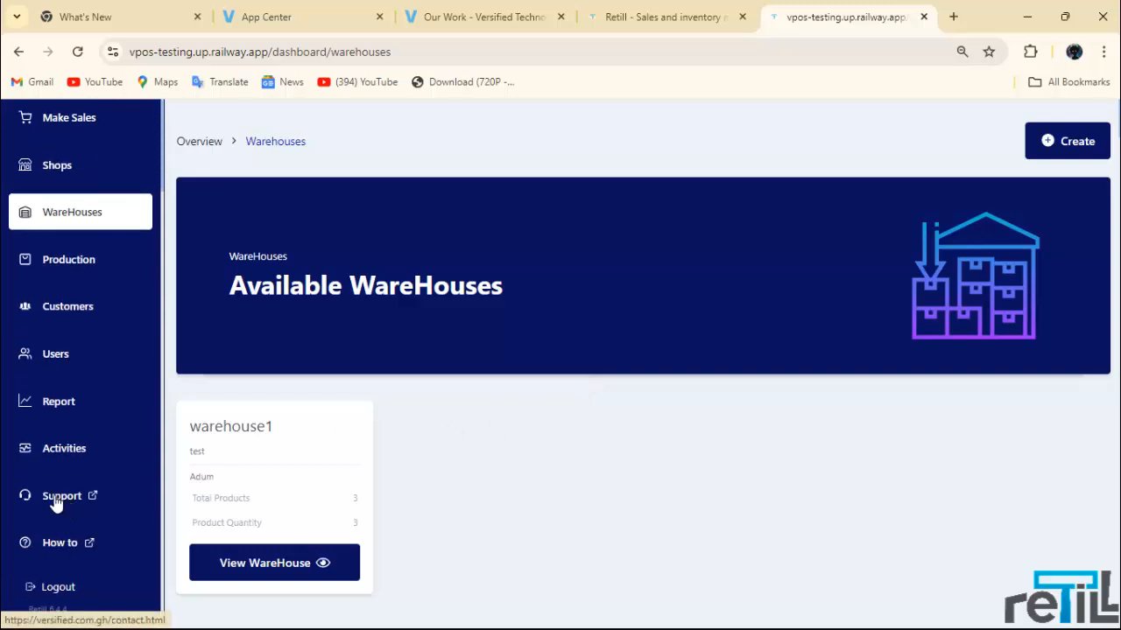
# Step: View the Versified support contact page, then return to the Retill tab
pyautogui.click(58, 500)
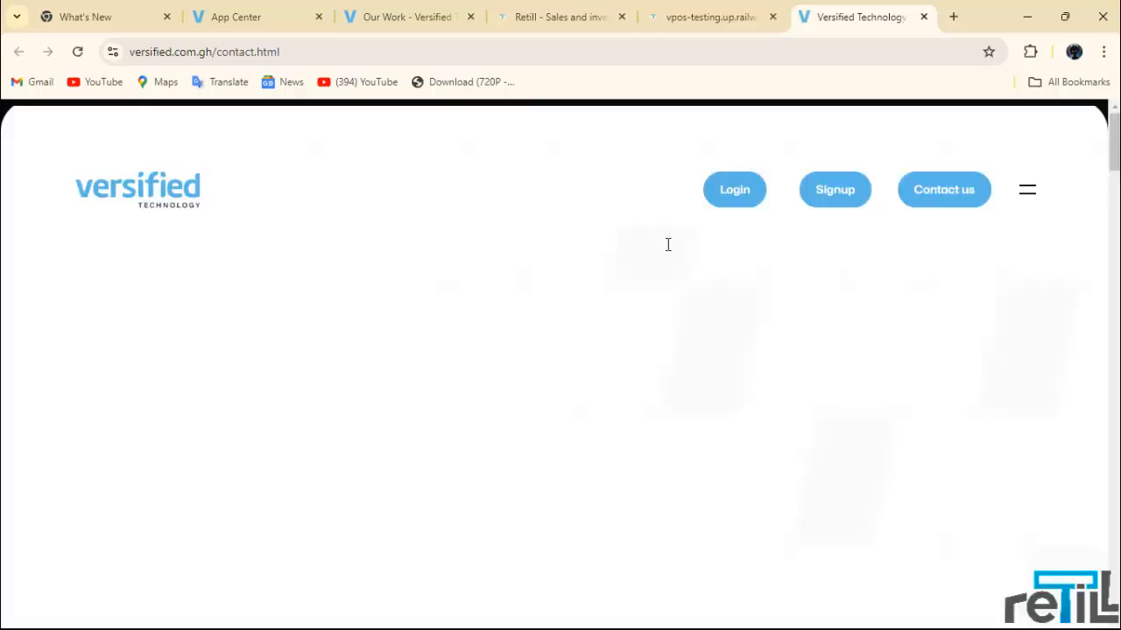
pyautogui.scroll(-3, 488, 443)
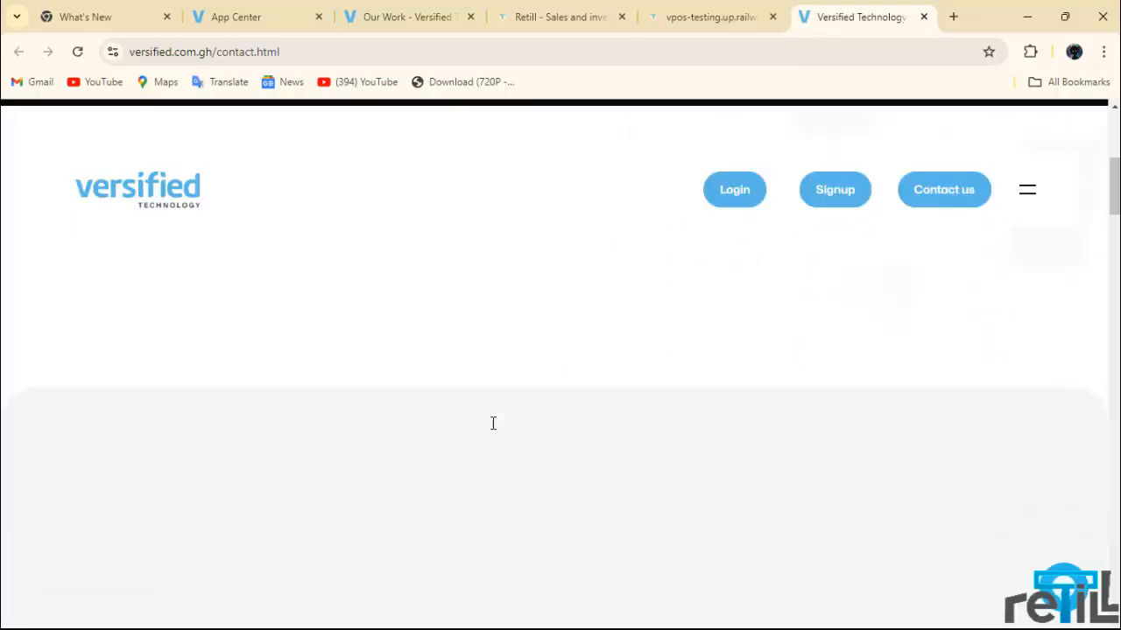
pyautogui.scroll(-5, 493, 423)
pyautogui.click(710, 18)
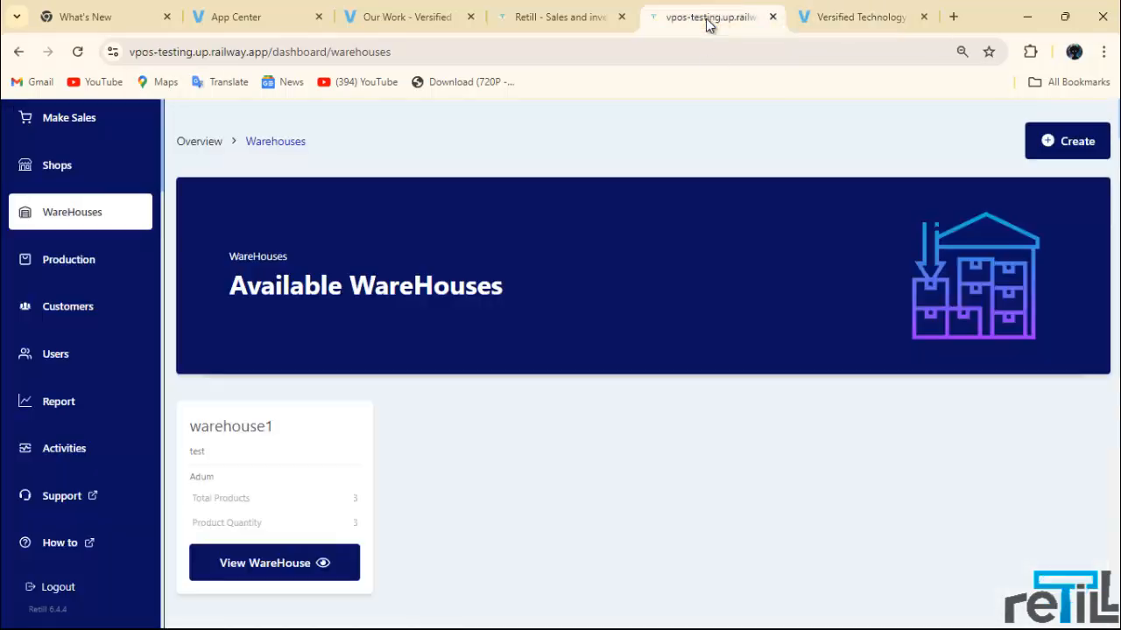
# Step: Browse the Retill How-to FAQ, expanding the sign-up, subscription and access answers, then return
pyautogui.click(55, 544)
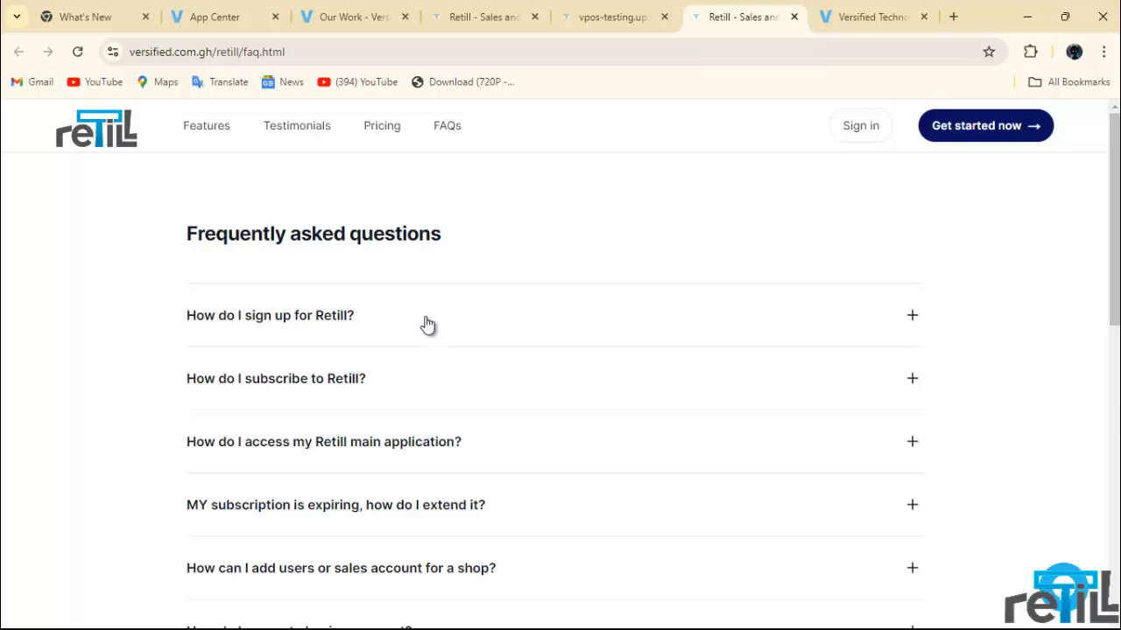
pyautogui.click(535, 320)
pyautogui.click(529, 323)
pyautogui.click(475, 380)
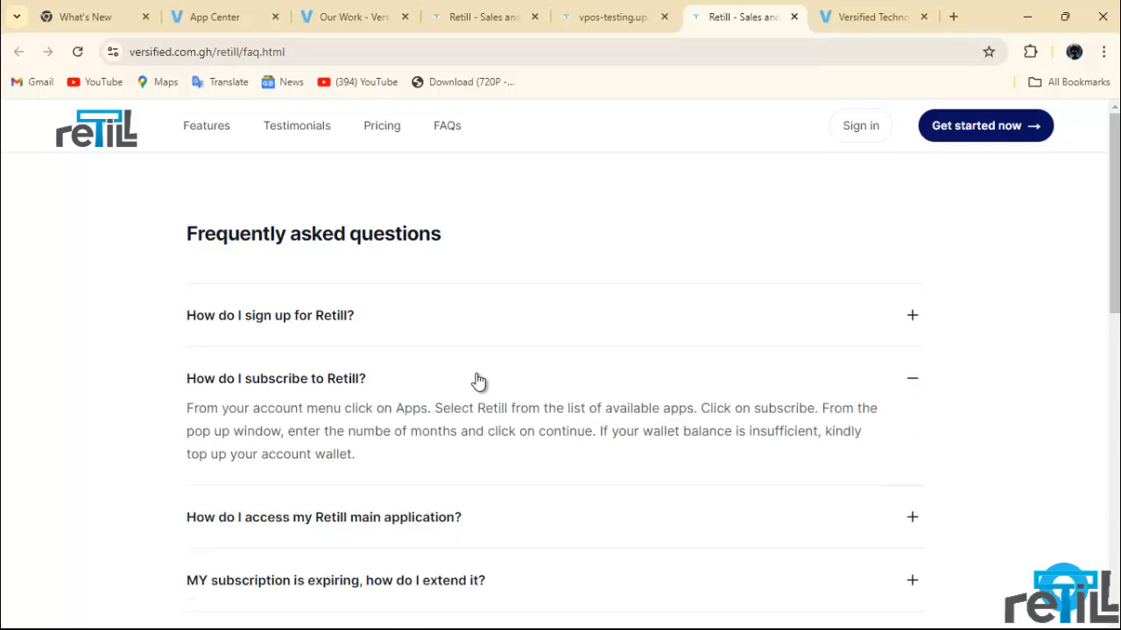
pyautogui.click(475, 389)
pyautogui.scroll(-2, 473, 395)
pyautogui.click(498, 293)
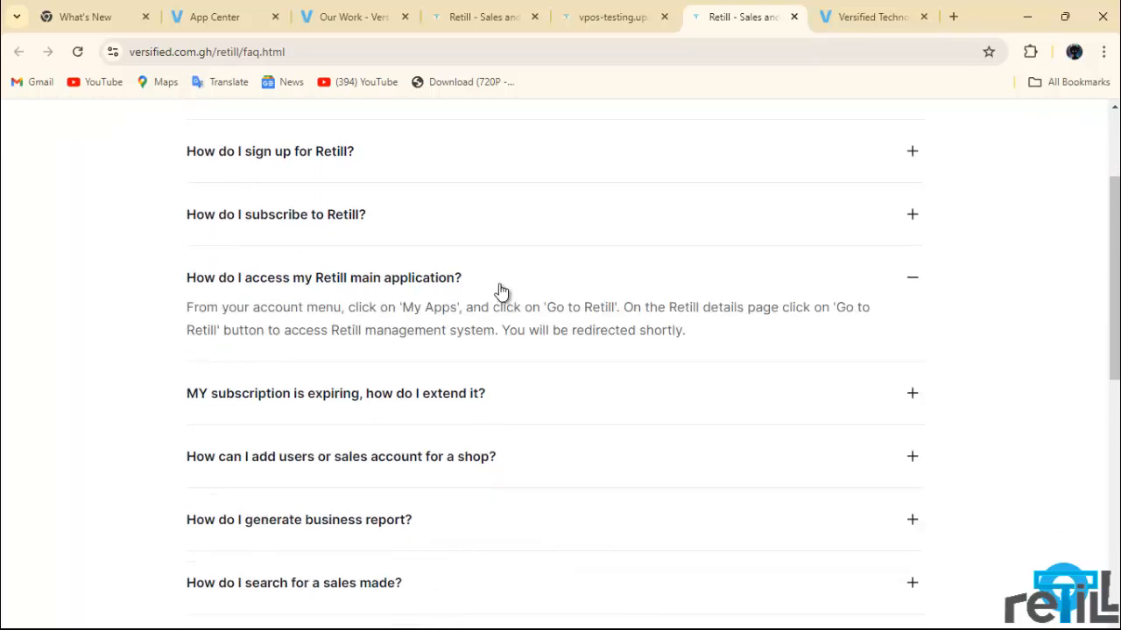
pyautogui.click(500, 293)
pyautogui.click(639, 12)
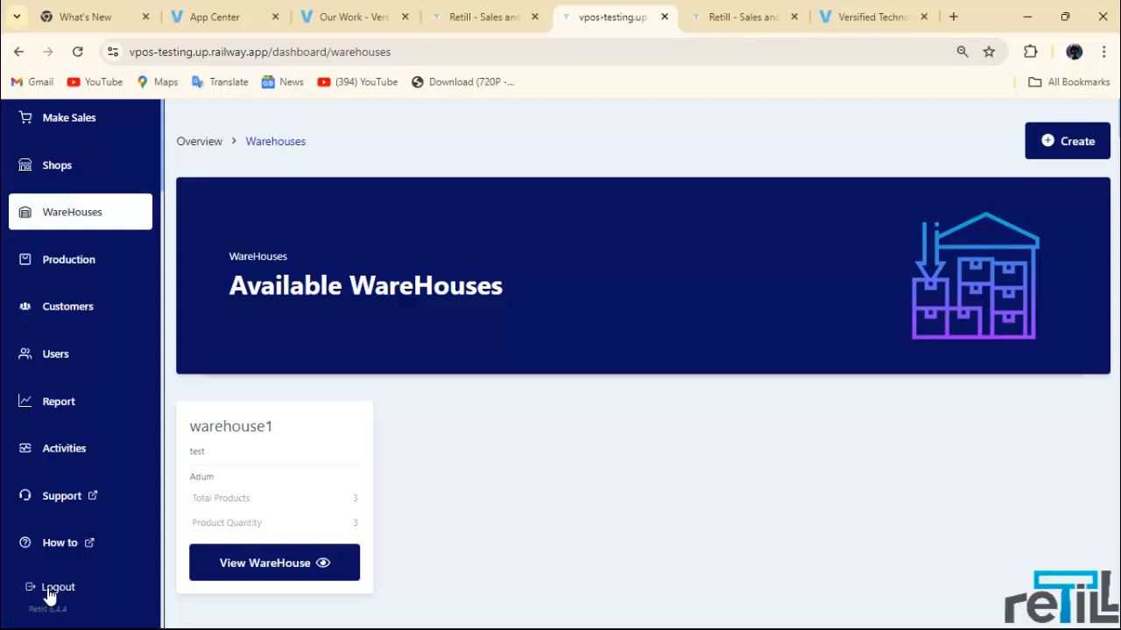
# Step: Use the sidebar Logout and confirm logging out of all Retill accounts
pyautogui.click(50, 586)
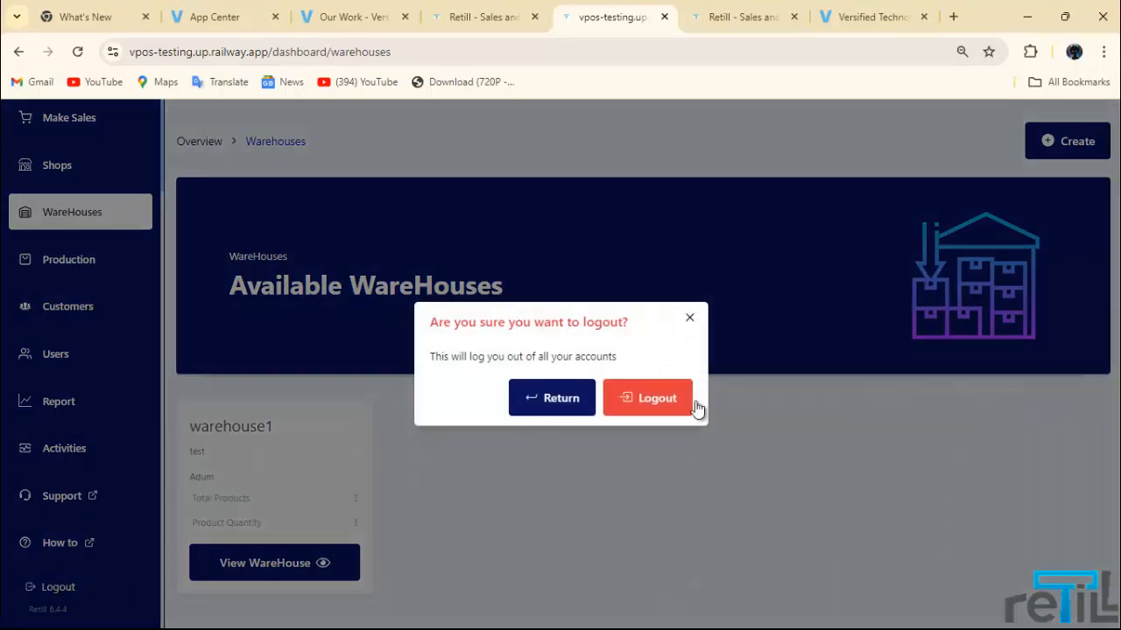
pyautogui.click(668, 399)
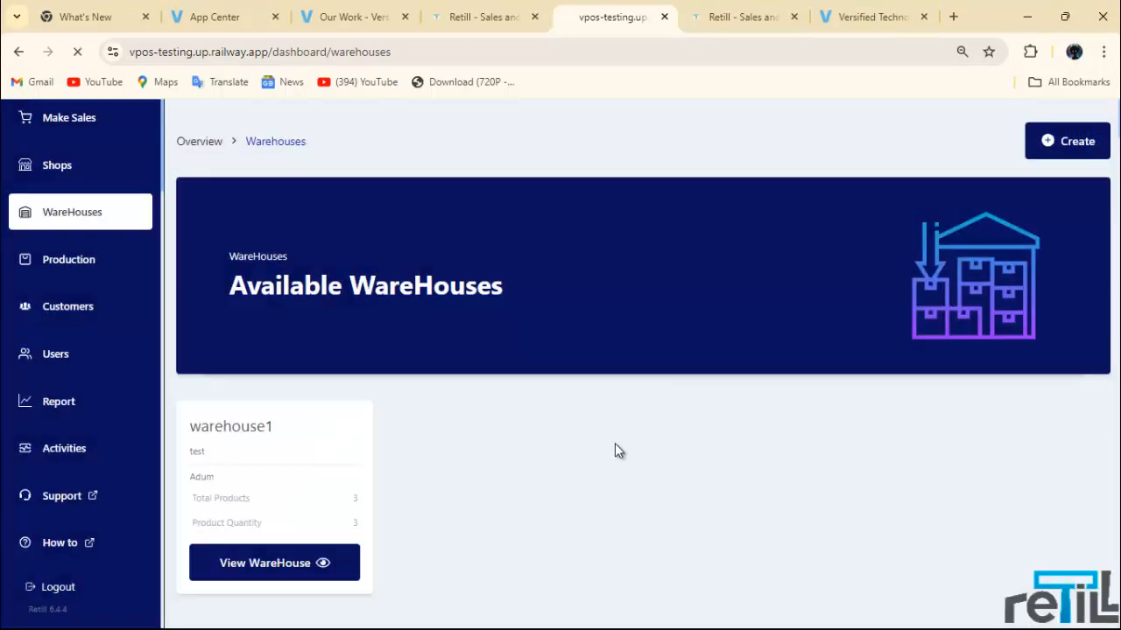